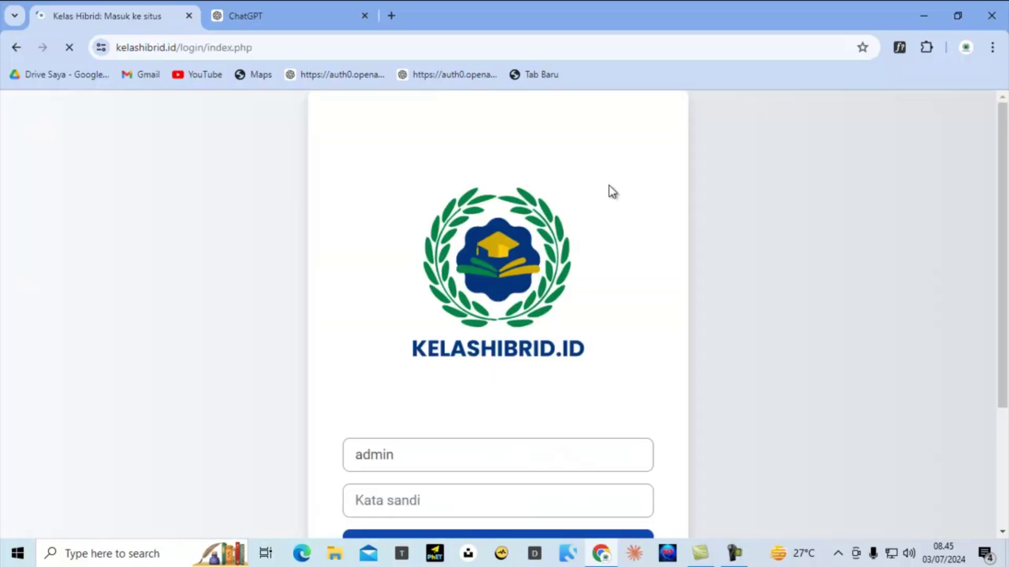
Replace the prefilled admin username with the saved teacher account username from autofill.
{"action": "scroll", "coordinate": [504, 401], "scroll_direction": "down", "scroll_amount": 3}
{"action": "left_click", "coordinate": [419, 281]}
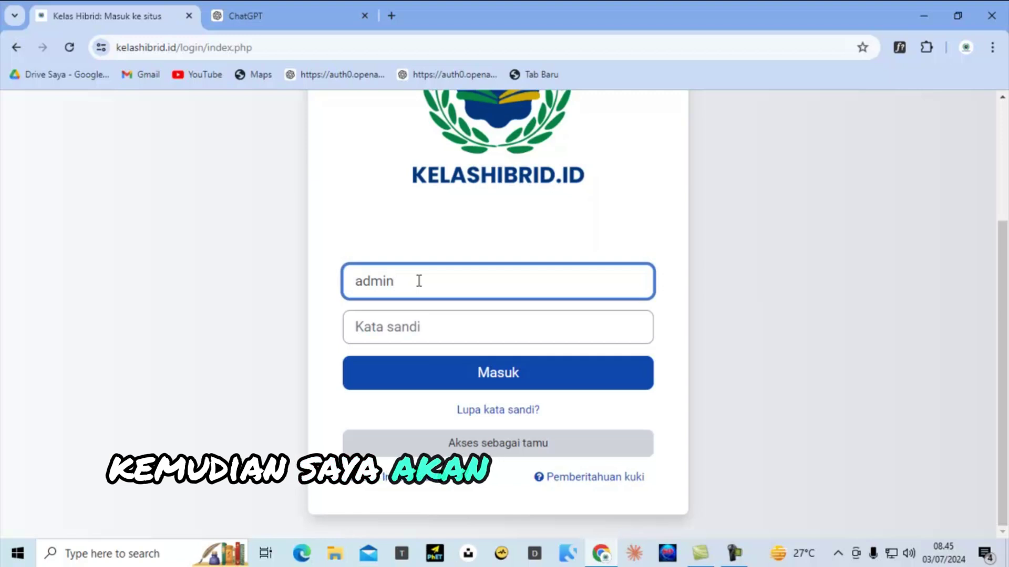
{"action": "key", "text": "BackSpace"}
{"action": "key", "text": "BackSpace"}
{"action": "key", "text": "BackSpace"}
{"action": "key", "text": "BackSpace"}
{"action": "key", "text": "BackSpace"}
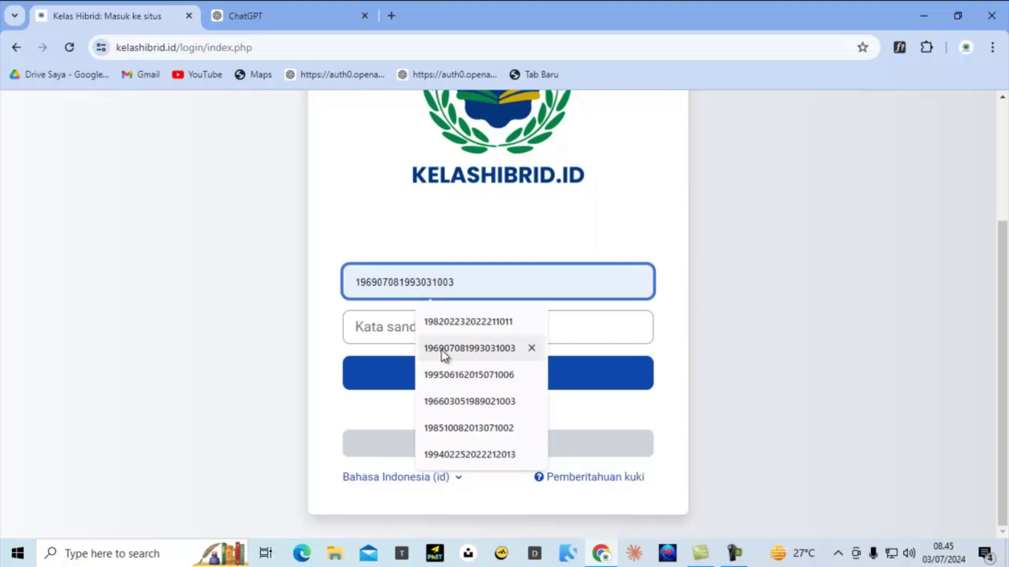
{"action": "left_click", "coordinate": [446, 351]}
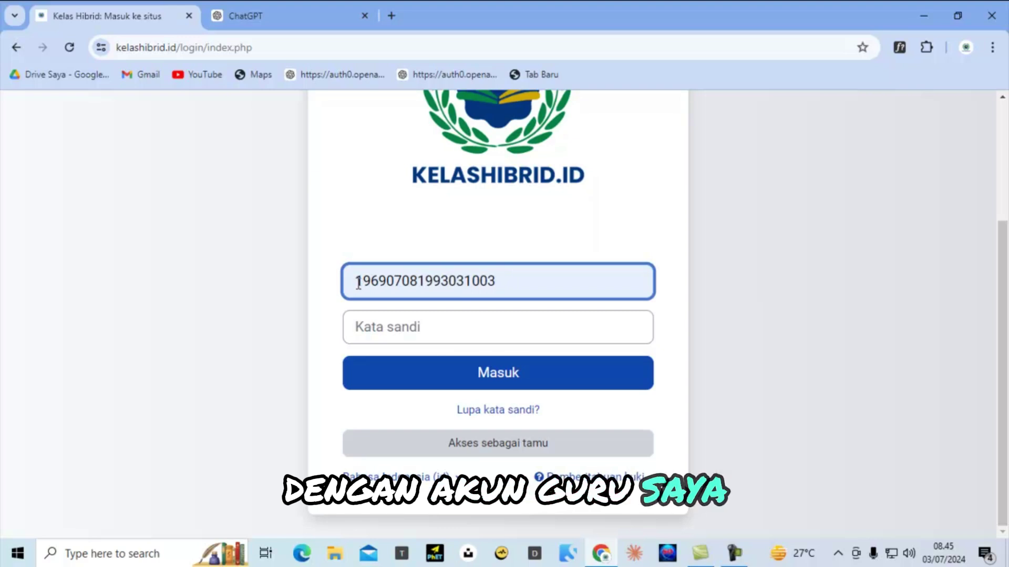
Copy the teacher username, enter the account password and sign in with Masuk.
{"action": "left_click_drag", "start_coordinate": [355, 282], "coordinate": [402, 283]}
{"action": "right_click", "coordinate": [466, 282]}
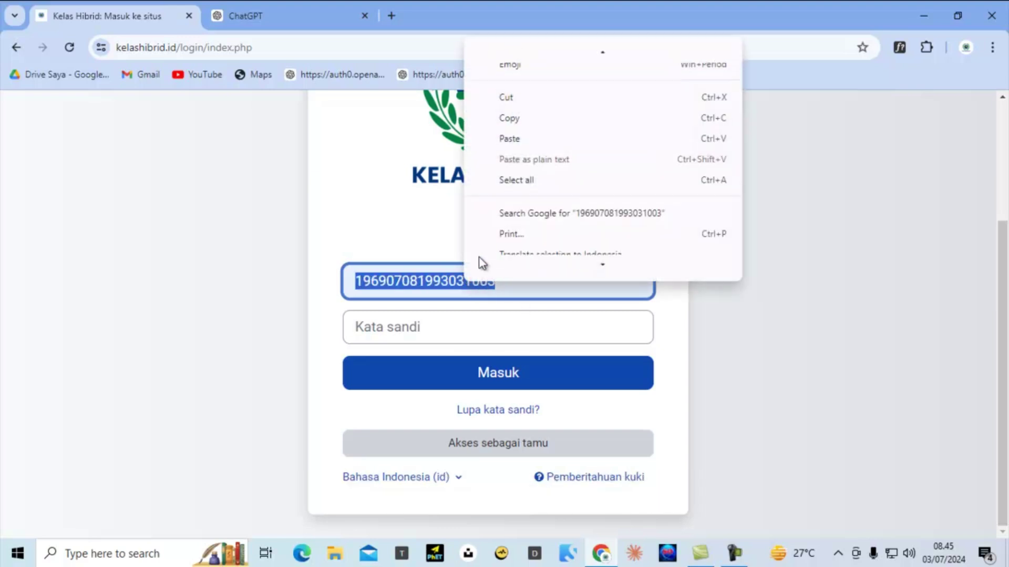
{"action": "left_click", "coordinate": [516, 108]}
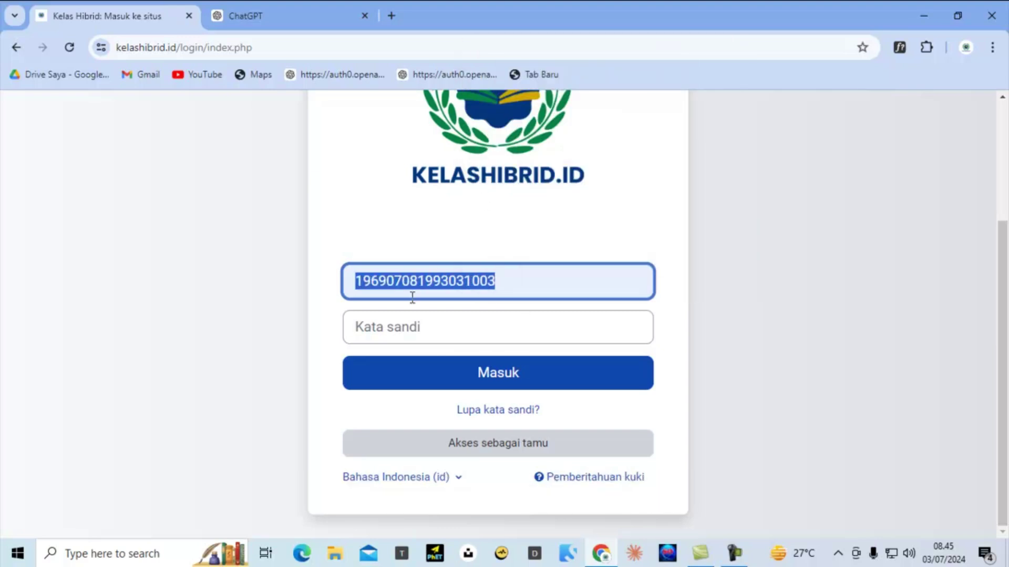
{"action": "left_click", "coordinate": [398, 328]}
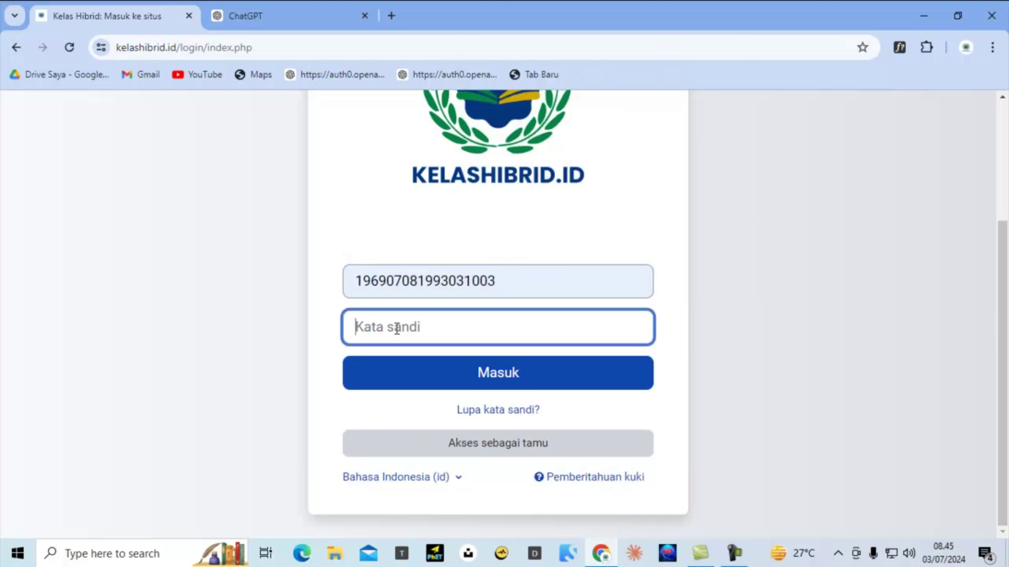
{"action": "left_click", "coordinate": [480, 377]}
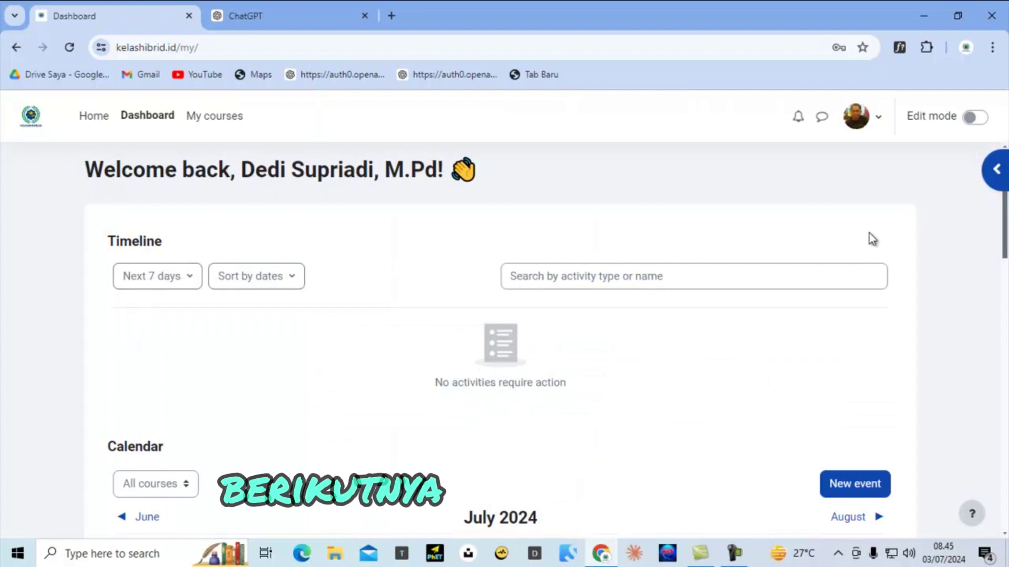
Switch the site language to Bahasa Indonesia from the avatar menu.
{"action": "left_click", "coordinate": [876, 126]}
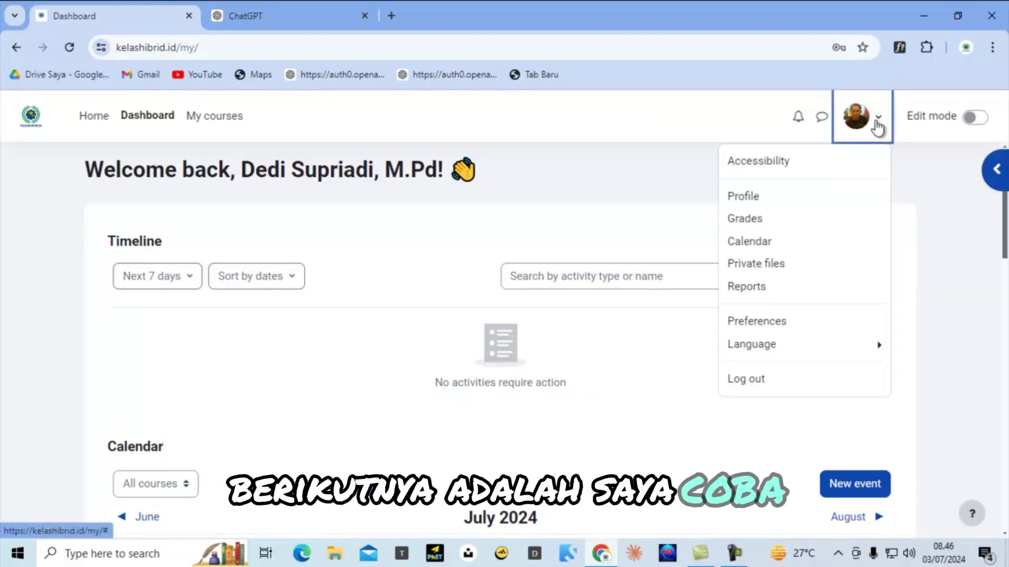
{"action": "left_click", "coordinate": [779, 345]}
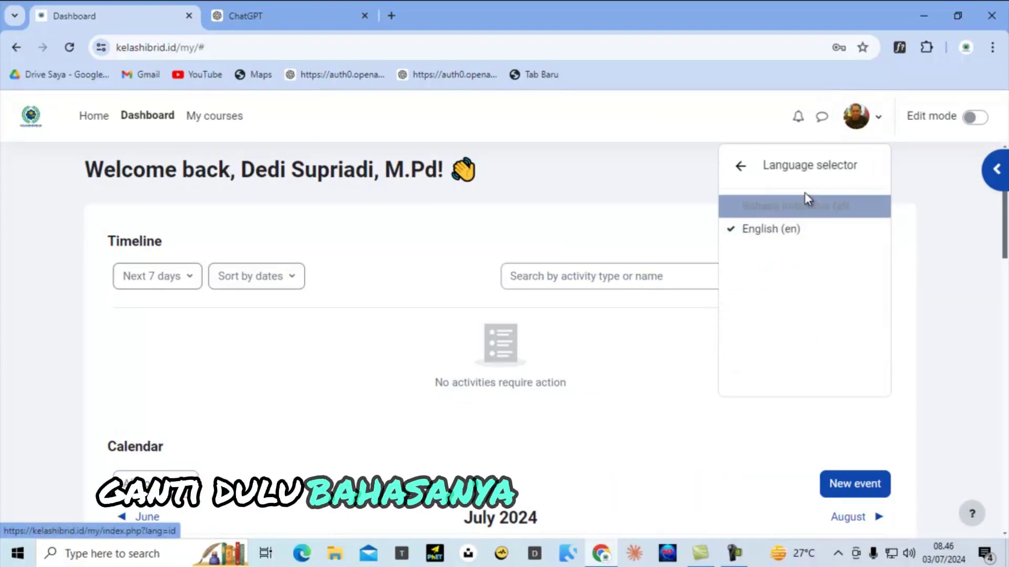
{"action": "left_click", "coordinate": [805, 207]}
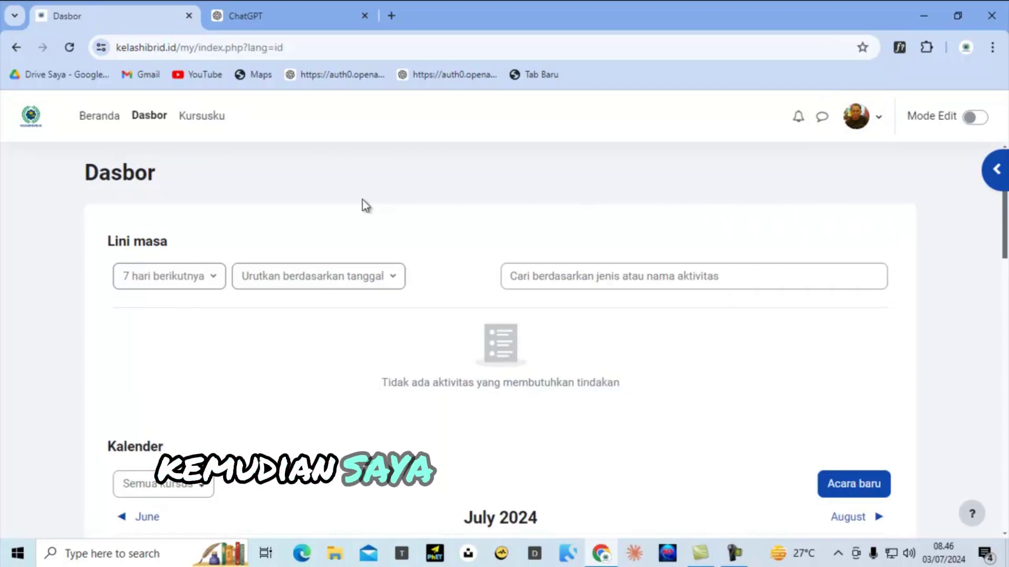
Go to Kursusku and look through the list for the Pendidikan Agama Islam VII course.
{"action": "left_click", "coordinate": [205, 116]}
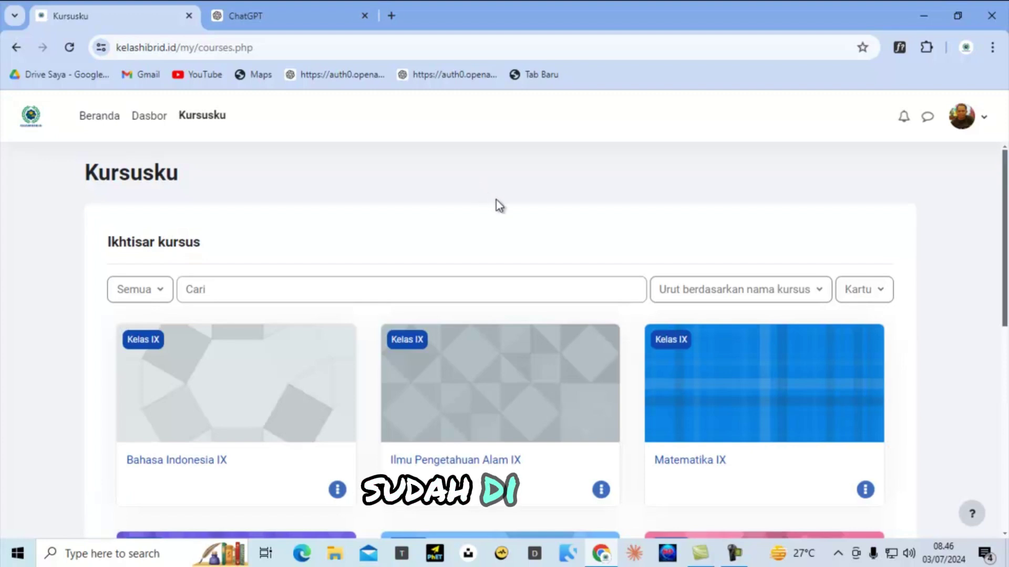
{"action": "scroll", "coordinate": [613, 220], "scroll_direction": "down", "scroll_amount": 9}
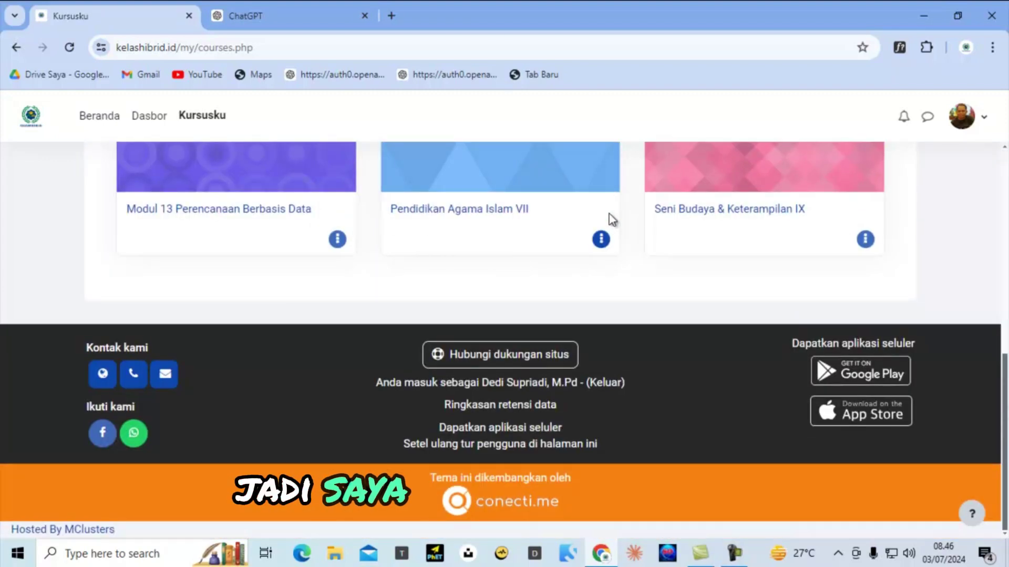
{"action": "scroll", "coordinate": [612, 220], "scroll_direction": "up", "scroll_amount": 3}
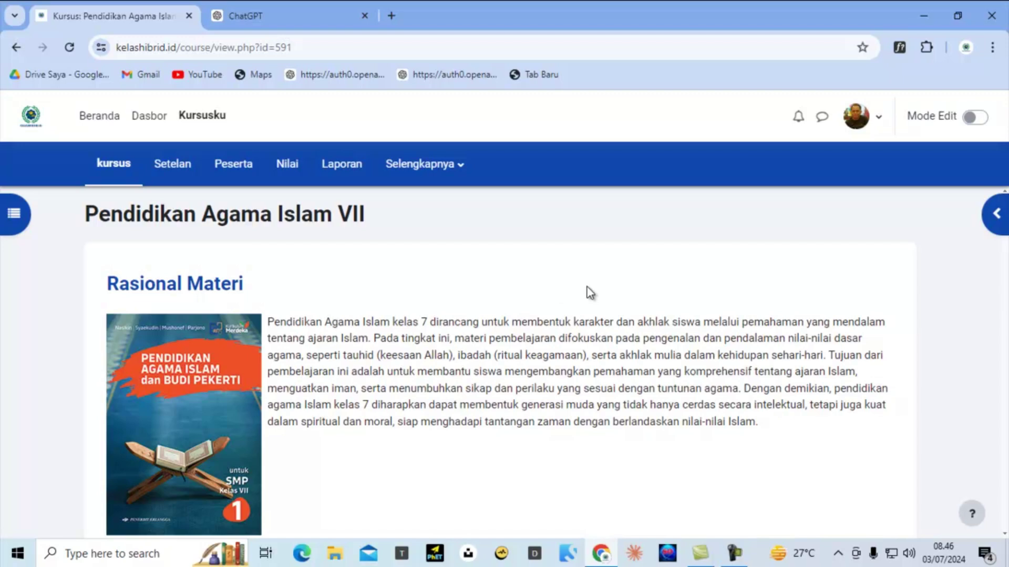
{"action": "scroll", "coordinate": [590, 293], "scroll_direction": "down", "scroll_amount": 4}
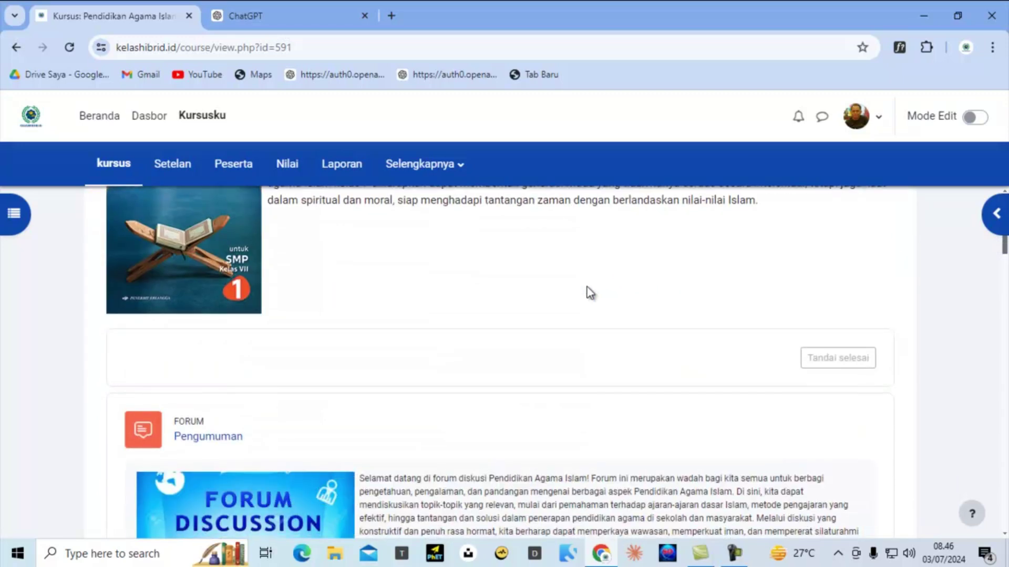
{"action": "scroll", "coordinate": [590, 293], "scroll_direction": "down", "scroll_amount": 3}
{"action": "scroll", "coordinate": [590, 292], "scroll_direction": "down", "scroll_amount": 4}
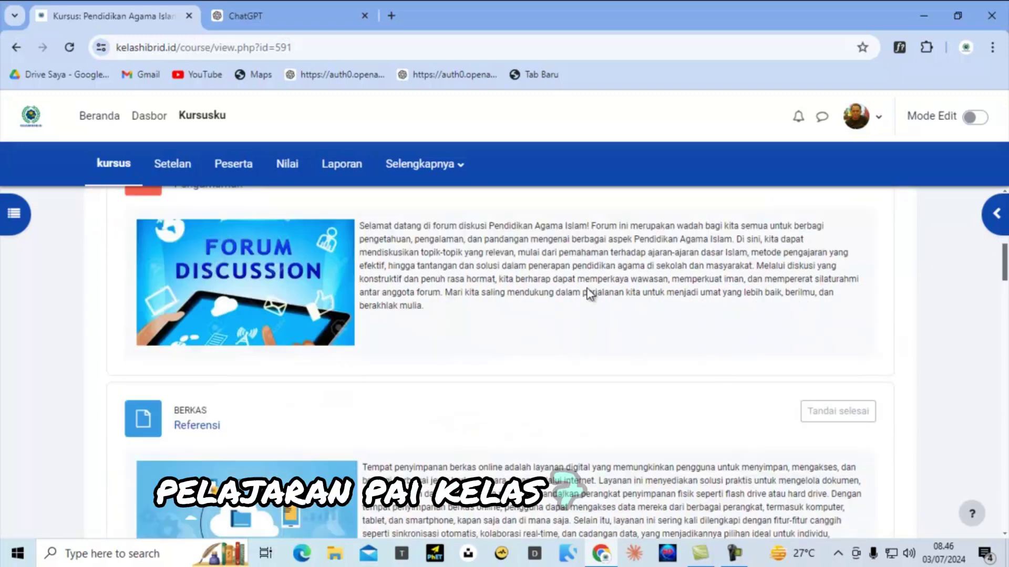
{"action": "scroll", "coordinate": [587, 292], "scroll_direction": "down", "scroll_amount": 4}
{"action": "scroll", "coordinate": [587, 293], "scroll_direction": "up", "scroll_amount": 9}
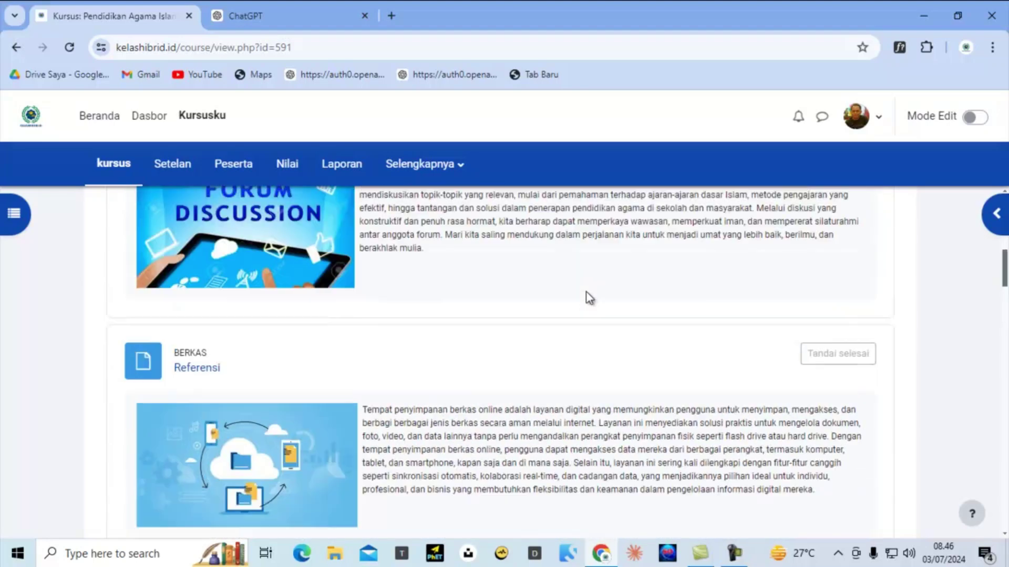
{"action": "scroll", "coordinate": [585, 291], "scroll_direction": "up", "scroll_amount": 5}
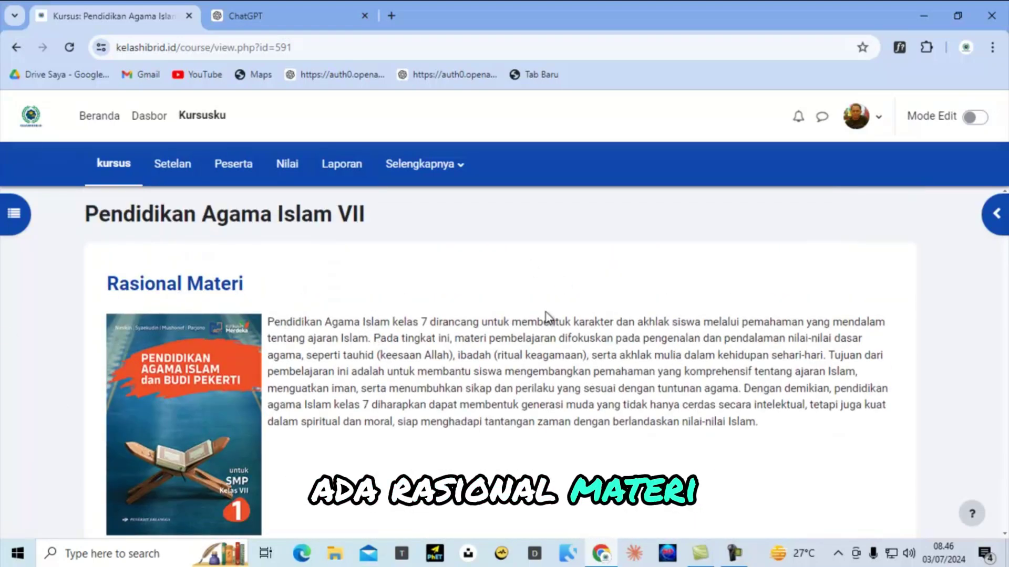
{"action": "scroll", "coordinate": [547, 314], "scroll_direction": "down", "scroll_amount": 7}
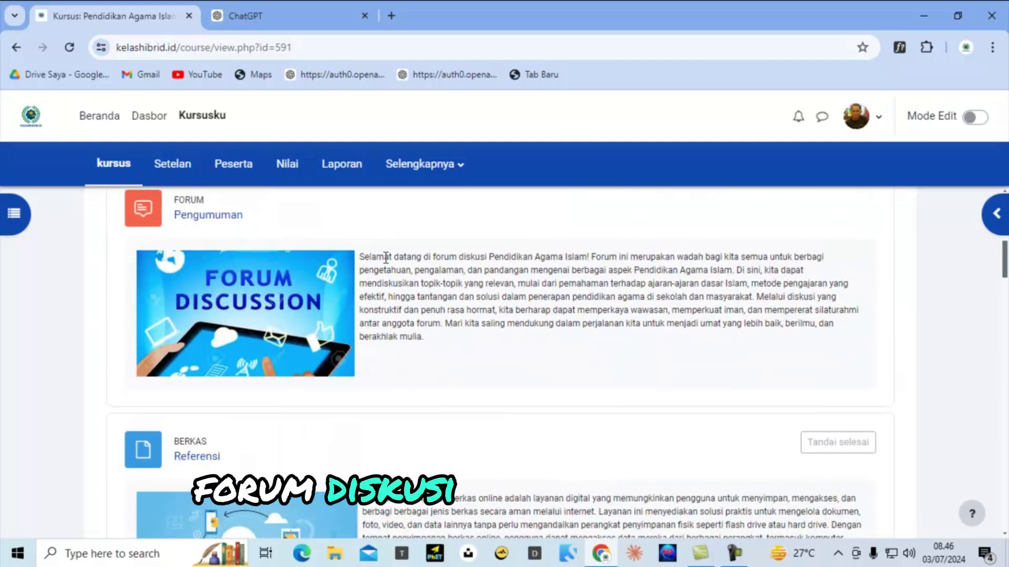
{"action": "scroll", "coordinate": [346, 349], "scroll_direction": "down", "scroll_amount": 3}
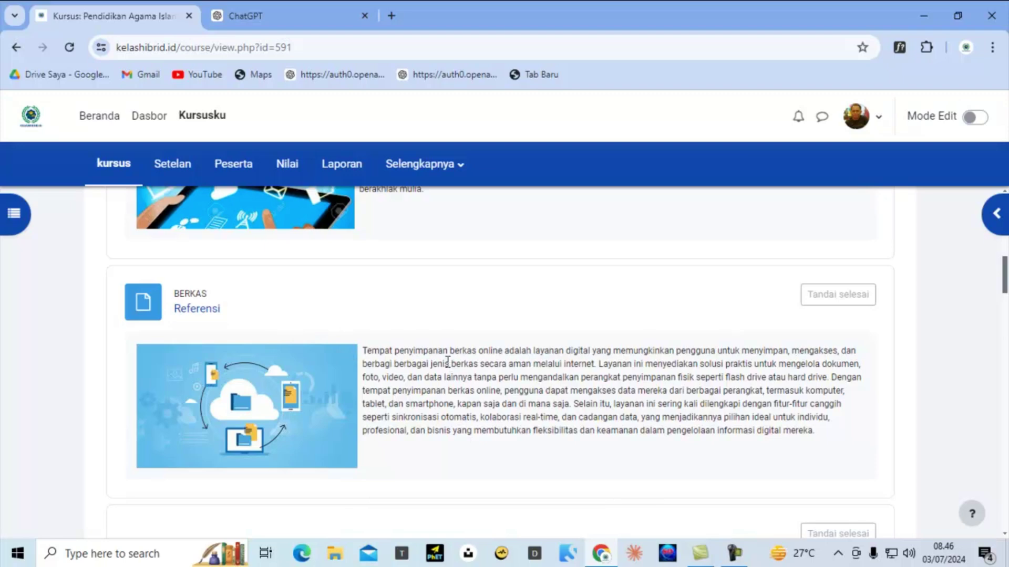
{"action": "scroll", "coordinate": [448, 361], "scroll_direction": "down", "scroll_amount": 4}
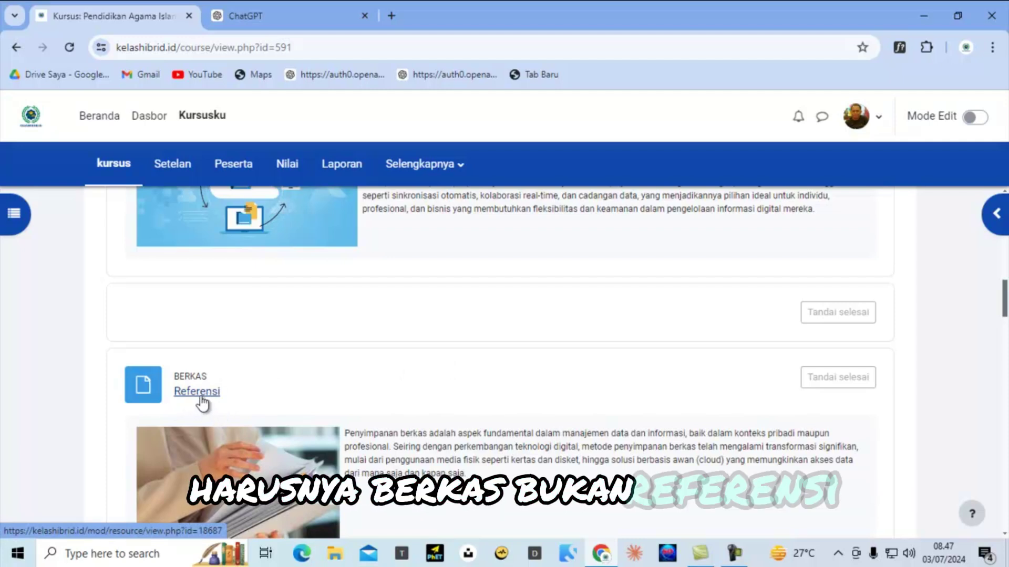
{"action": "scroll", "coordinate": [200, 402], "scroll_direction": "down", "scroll_amount": 3}
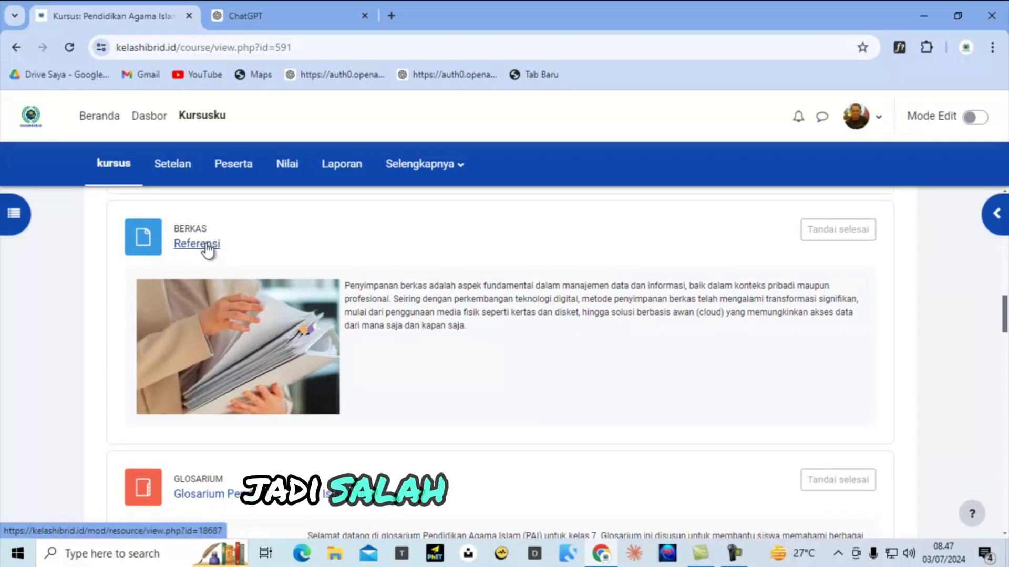
{"action": "scroll", "coordinate": [256, 295], "scroll_direction": "down", "scroll_amount": 2}
{"action": "scroll", "coordinate": [258, 298], "scroll_direction": "down", "scroll_amount": 3}
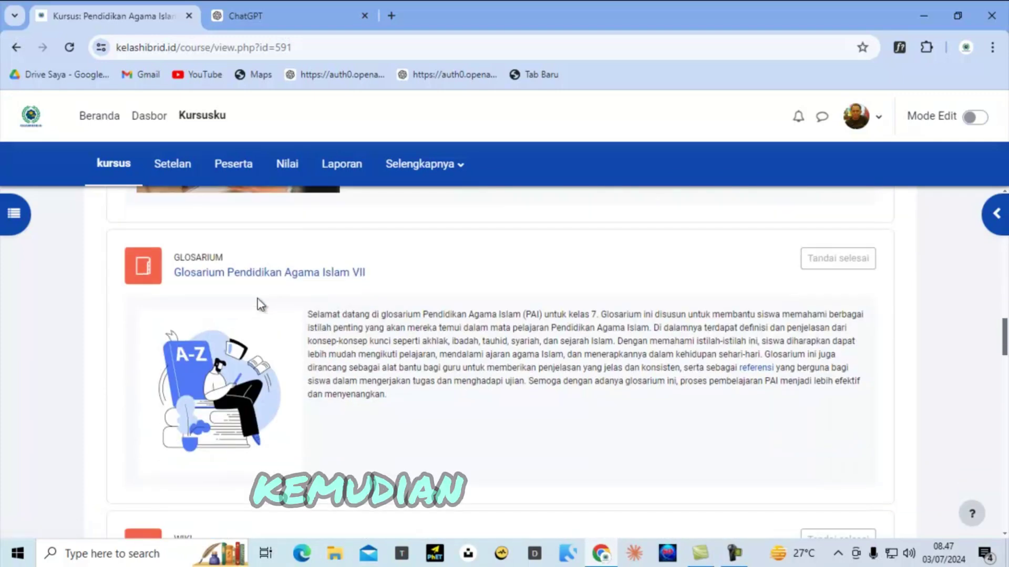
{"action": "scroll", "coordinate": [205, 274], "scroll_direction": "down", "scroll_amount": 4}
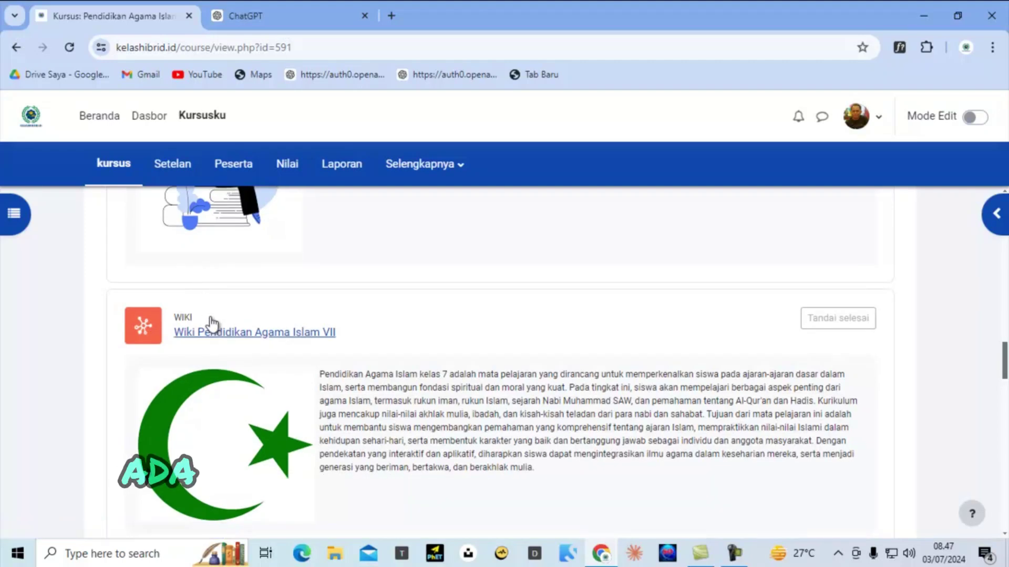
{"action": "scroll", "coordinate": [331, 345], "scroll_direction": "down", "scroll_amount": 6}
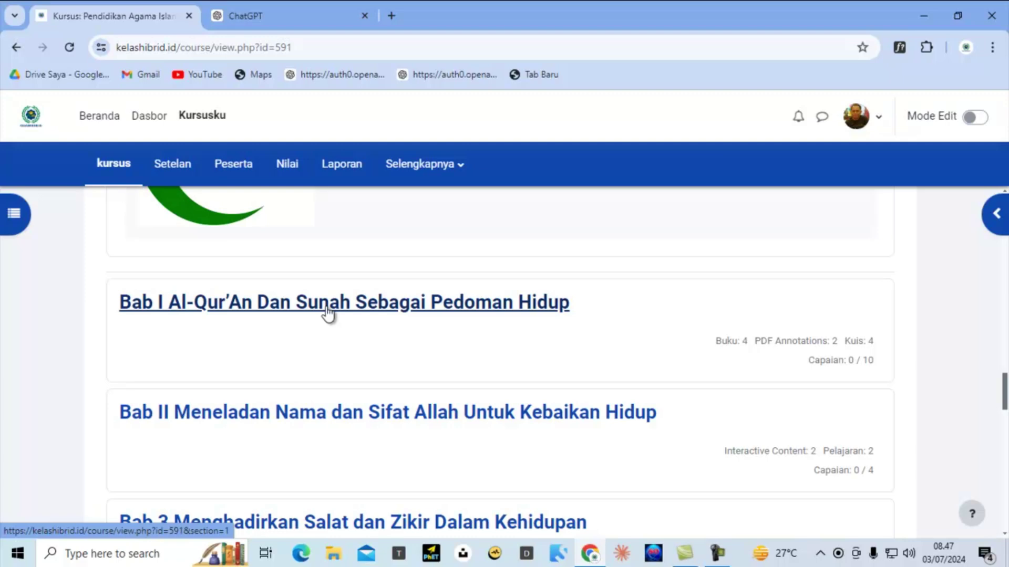
Expand the Bab I topic and open its book 'Bab I Al-Qur'An Dan Sunah Sebagai Pedoman Hidup'.
{"action": "left_click", "coordinate": [329, 312]}
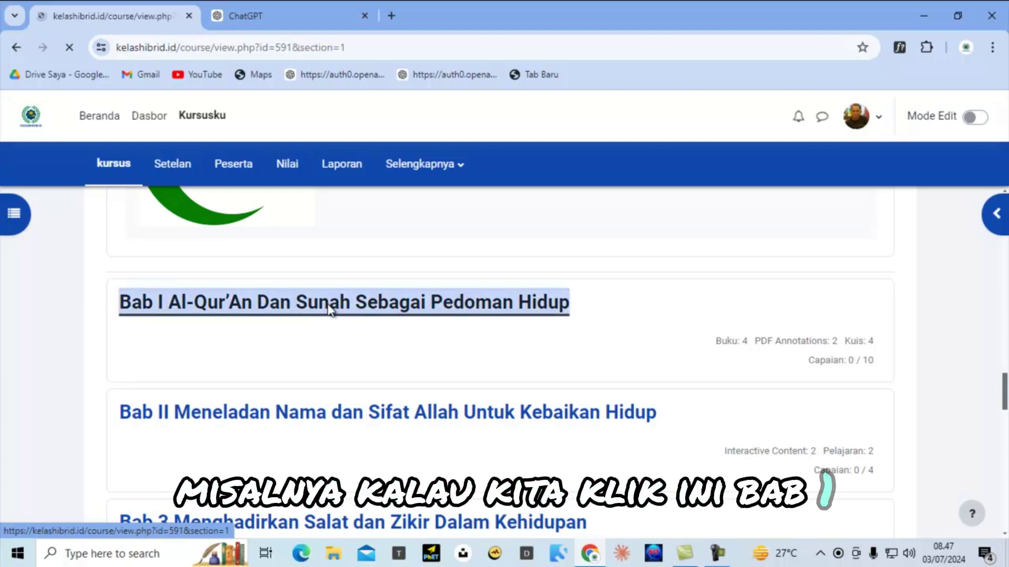
{"action": "scroll", "coordinate": [400, 365], "scroll_direction": "down", "scroll_amount": 15}
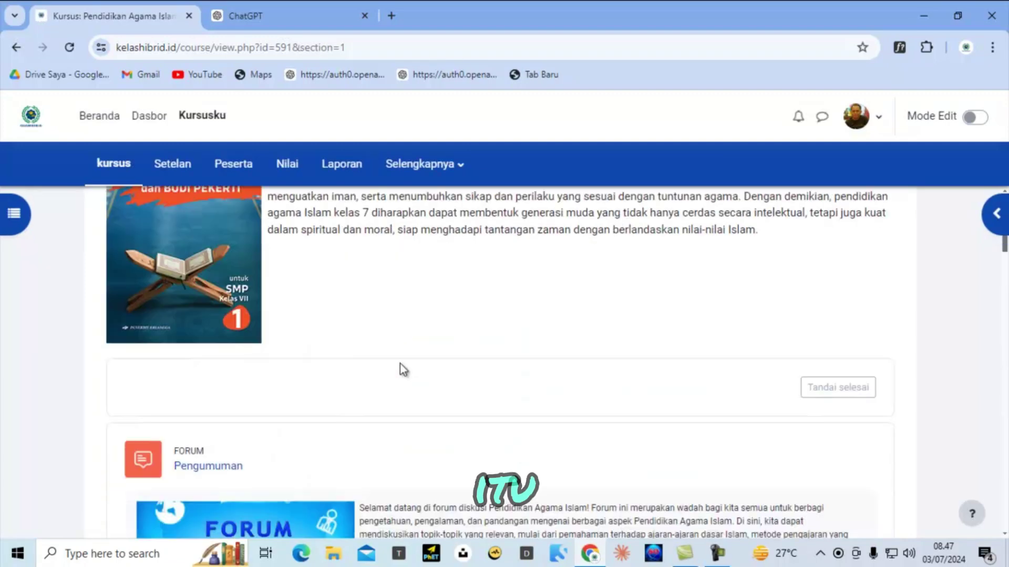
{"action": "scroll", "coordinate": [395, 364], "scroll_direction": "down", "scroll_amount": 15}
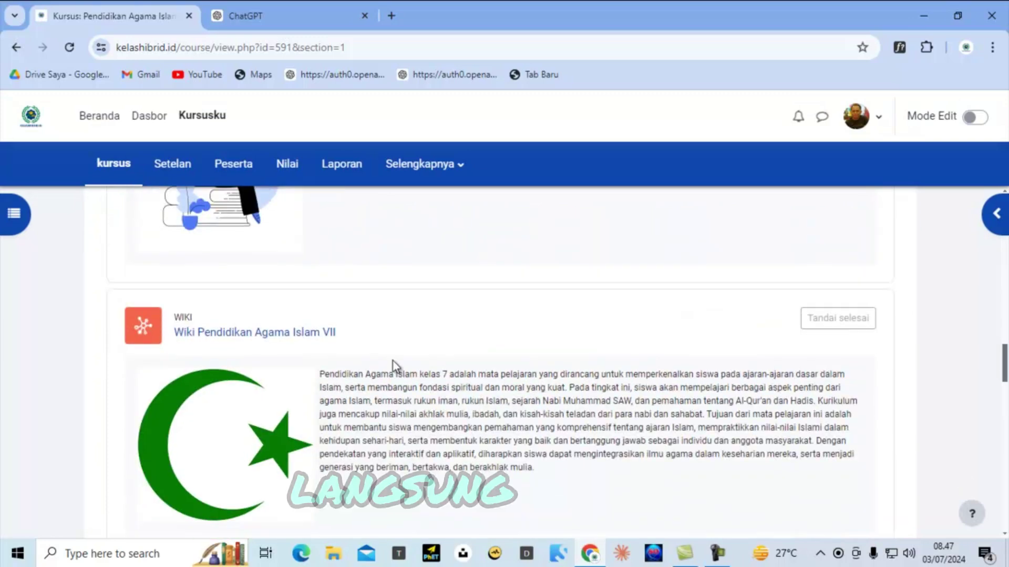
{"action": "scroll", "coordinate": [390, 362], "scroll_direction": "down", "scroll_amount": 15}
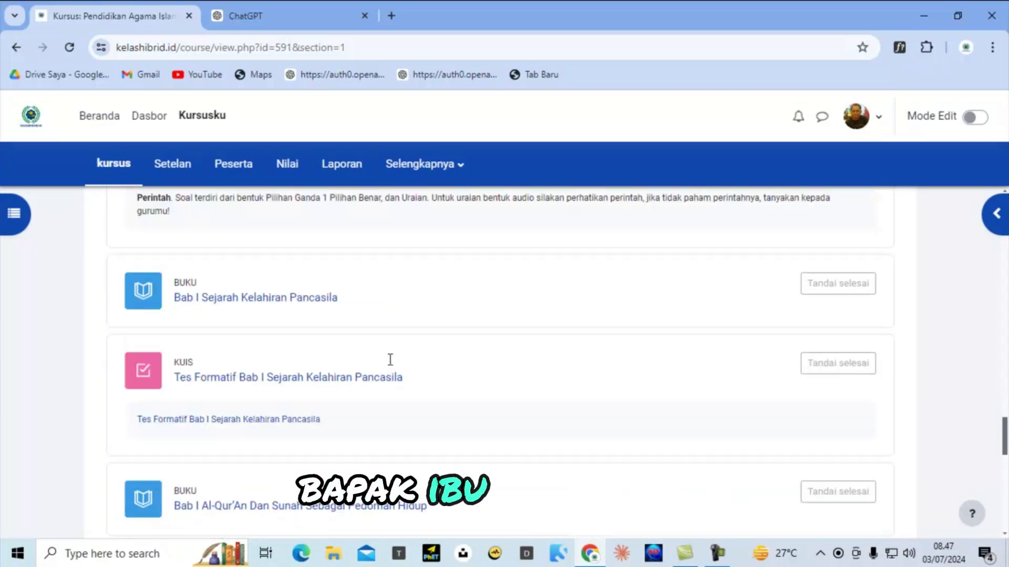
{"action": "scroll", "coordinate": [388, 366], "scroll_direction": "up", "scroll_amount": 15}
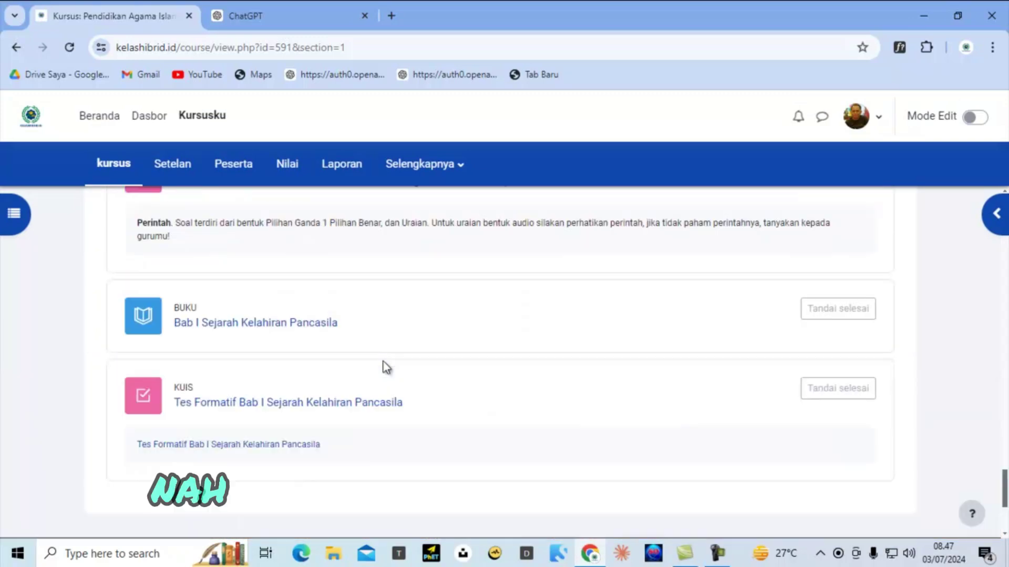
{"action": "scroll", "coordinate": [285, 329], "scroll_direction": "up", "scroll_amount": 4}
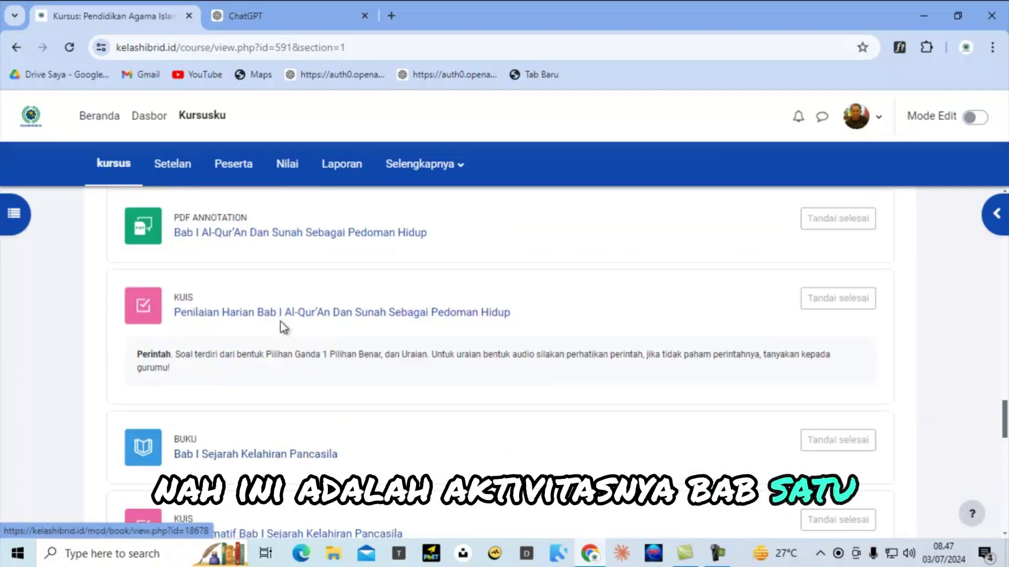
{"action": "scroll", "coordinate": [282, 329], "scroll_direction": "up", "scroll_amount": 4}
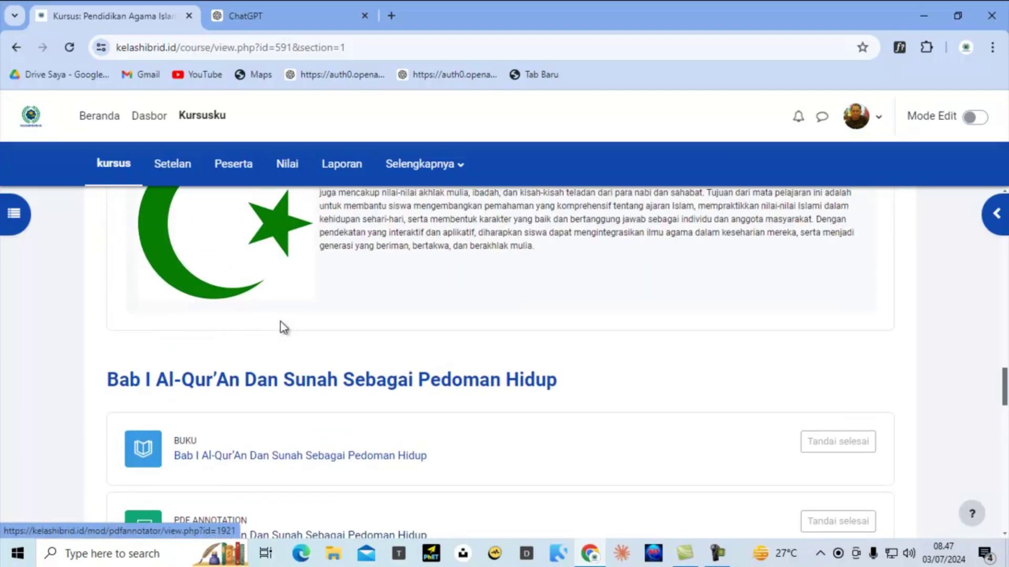
{"action": "scroll", "coordinate": [282, 329], "scroll_direction": "down", "scroll_amount": 4}
{"action": "scroll", "coordinate": [283, 328], "scroll_direction": "up", "scroll_amount": 3}
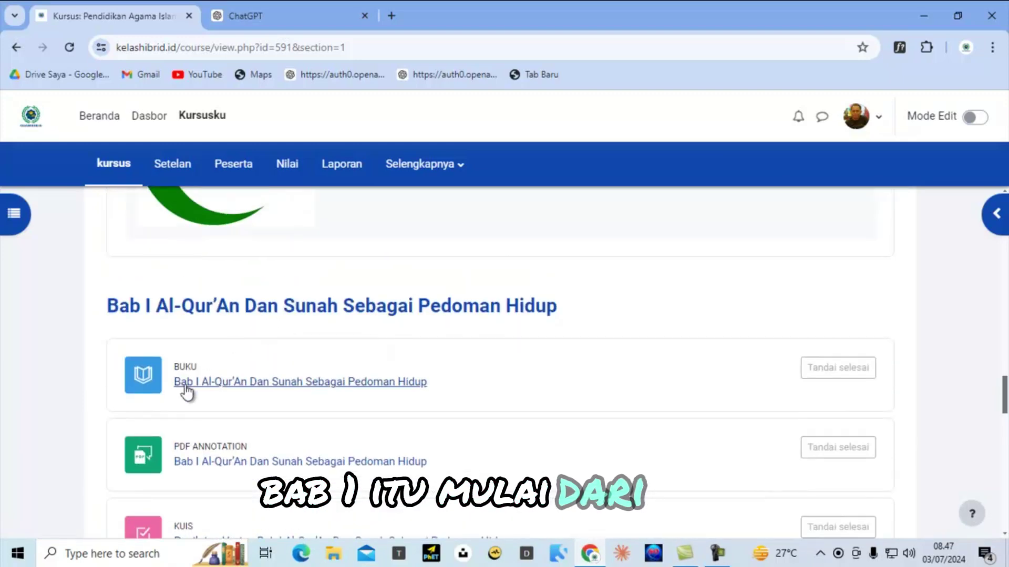
{"action": "scroll", "coordinate": [188, 394], "scroll_direction": "down", "scroll_amount": 1}
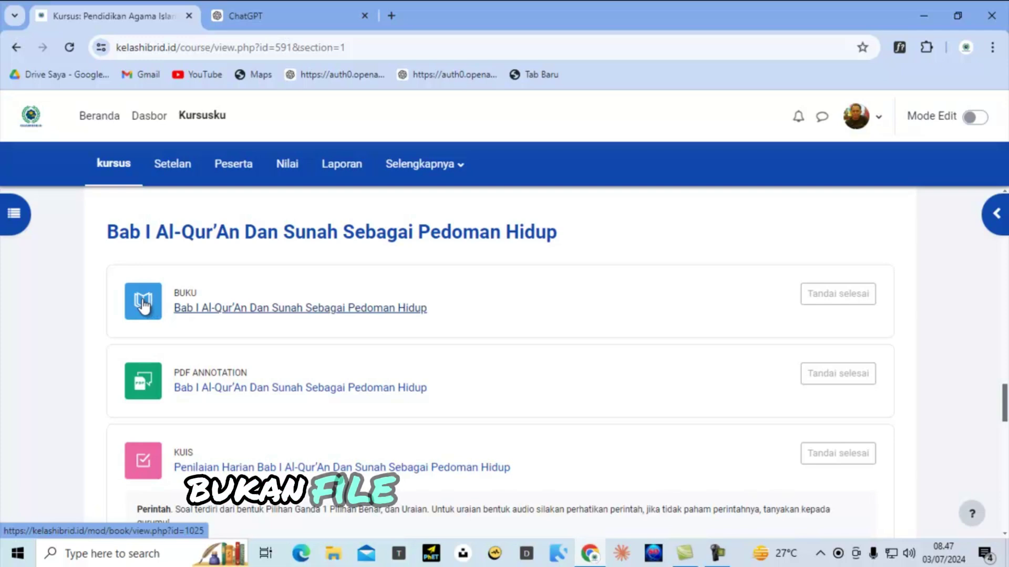
{"action": "left_click", "coordinate": [143, 305]}
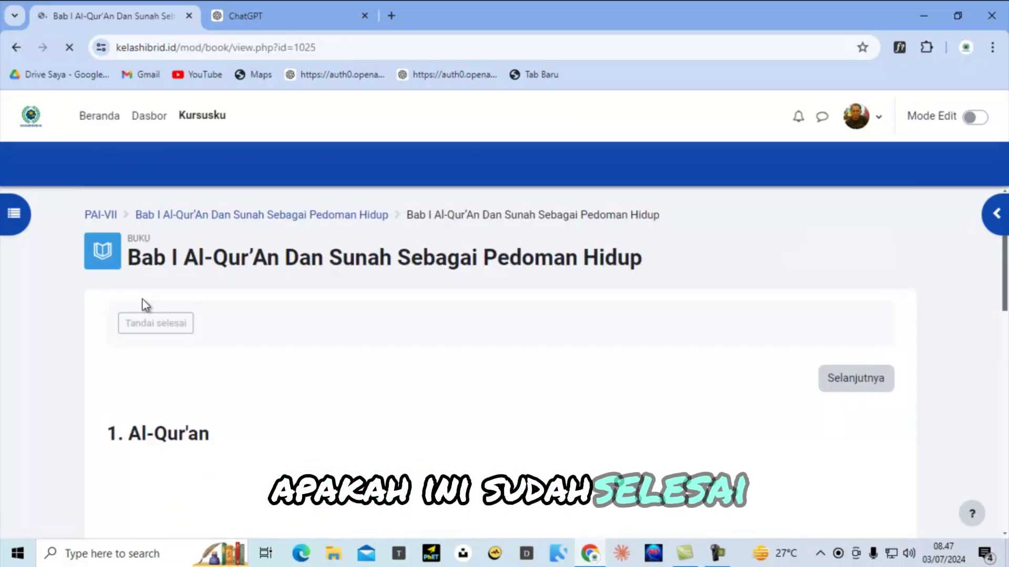
Play the chapter '1. Al-Qur'an' YouTube video and pause it at 0:34.
{"action": "scroll", "coordinate": [354, 335], "scroll_direction": "down", "scroll_amount": 10}
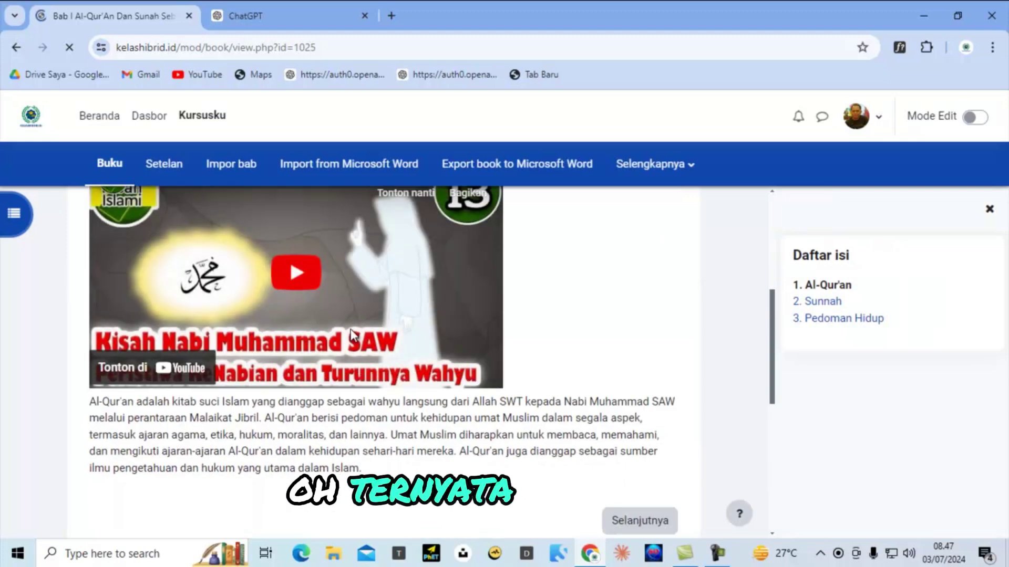
{"action": "scroll", "coordinate": [353, 336], "scroll_direction": "up", "scroll_amount": 10}
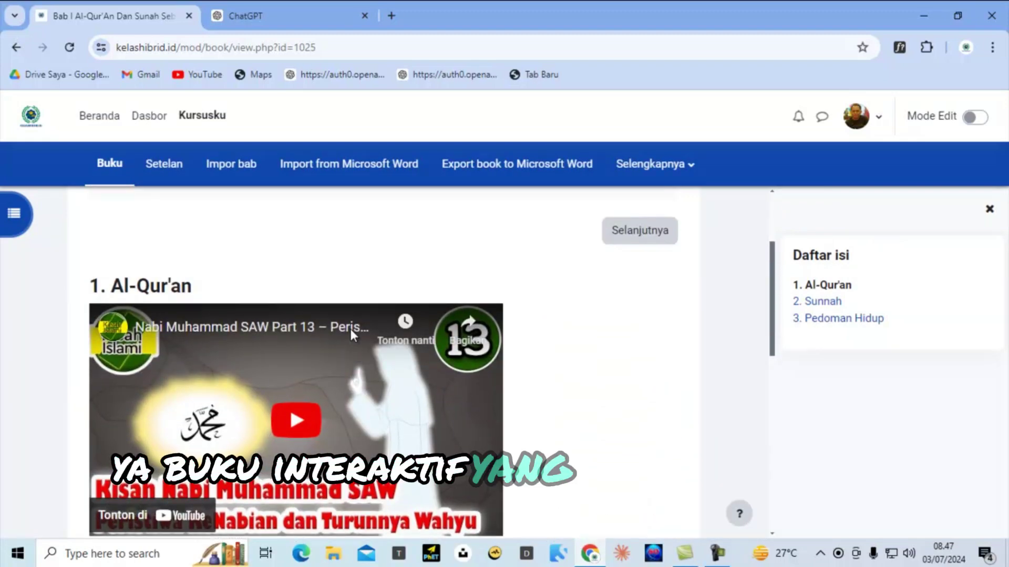
{"action": "scroll", "coordinate": [191, 363], "scroll_direction": "down", "scroll_amount": 1}
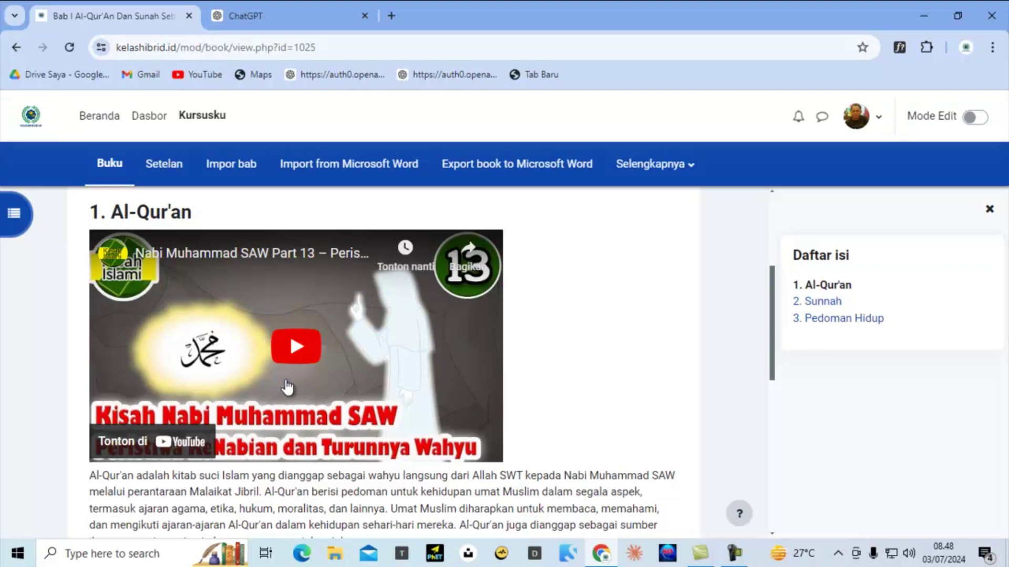
{"action": "left_click", "coordinate": [296, 348]}
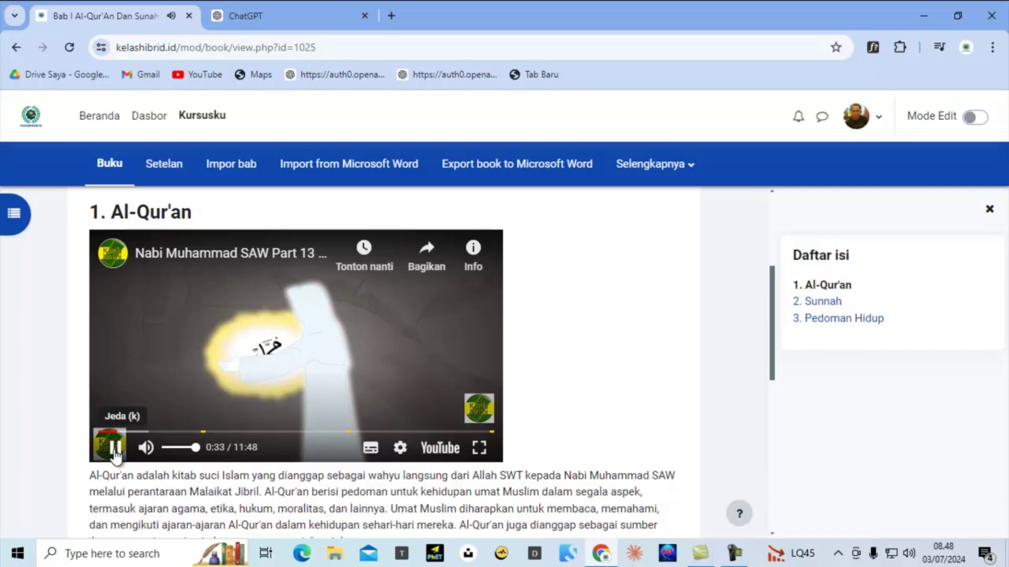
{"action": "left_click", "coordinate": [116, 450]}
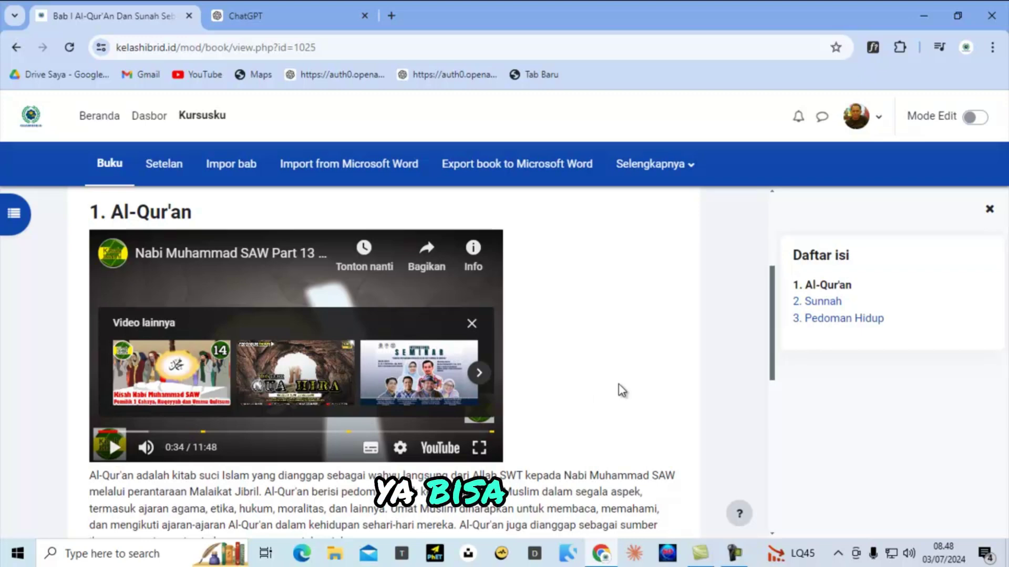
{"action": "scroll", "coordinate": [622, 392], "scroll_direction": "down", "scroll_amount": 3}
{"action": "scroll", "coordinate": [620, 386], "scroll_direction": "up", "scroll_amount": 5}
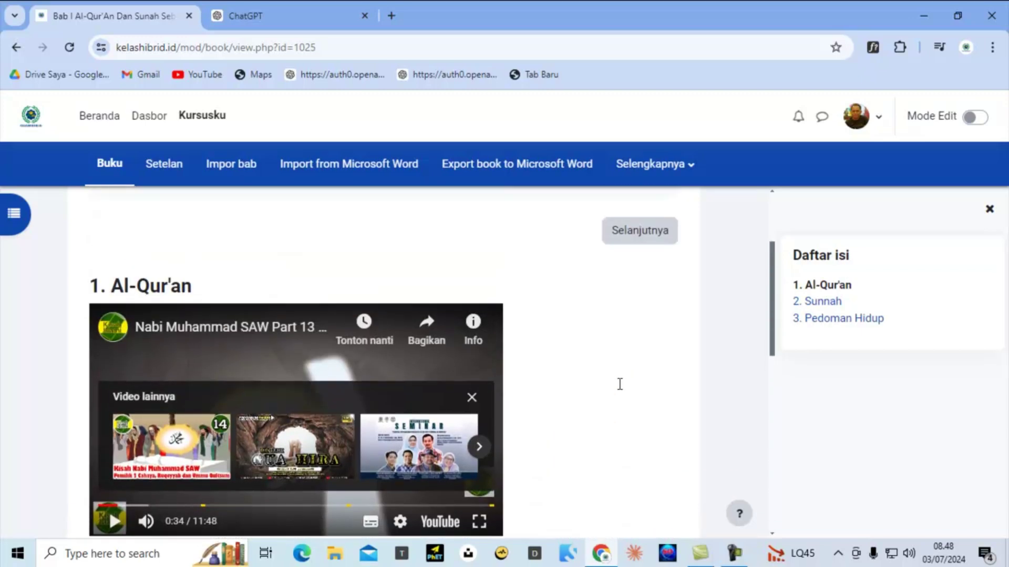
{"action": "scroll", "coordinate": [622, 391], "scroll_direction": "down", "scroll_amount": 2}
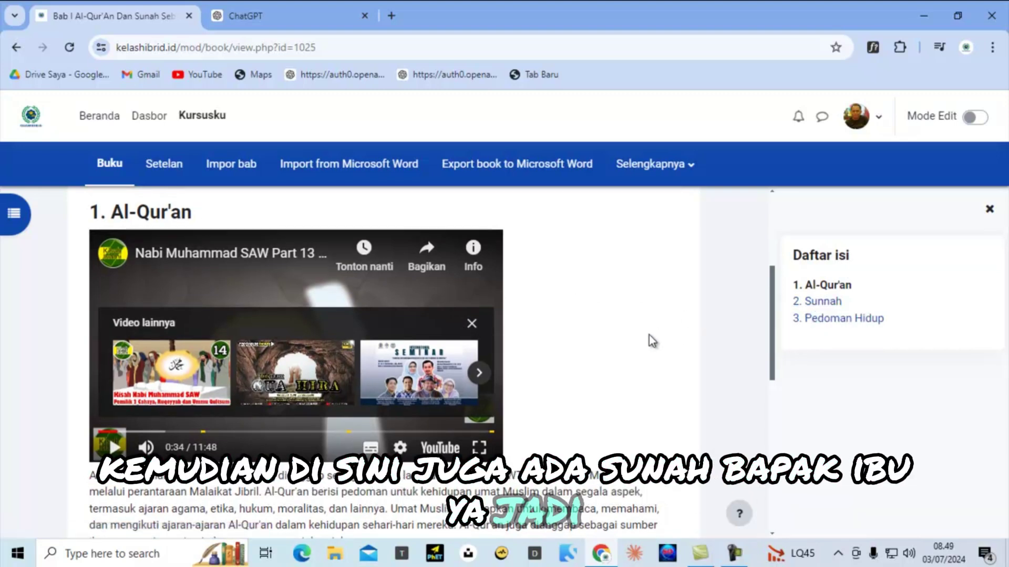
{"action": "scroll", "coordinate": [649, 337], "scroll_direction": "down", "scroll_amount": 2}
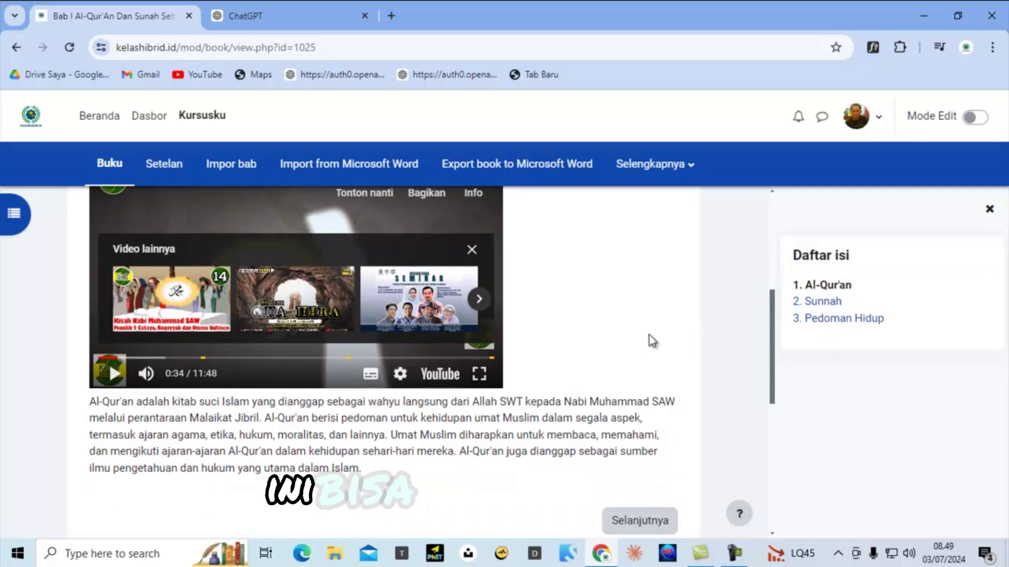
{"action": "scroll", "coordinate": [648, 336], "scroll_direction": "down", "scroll_amount": 2}
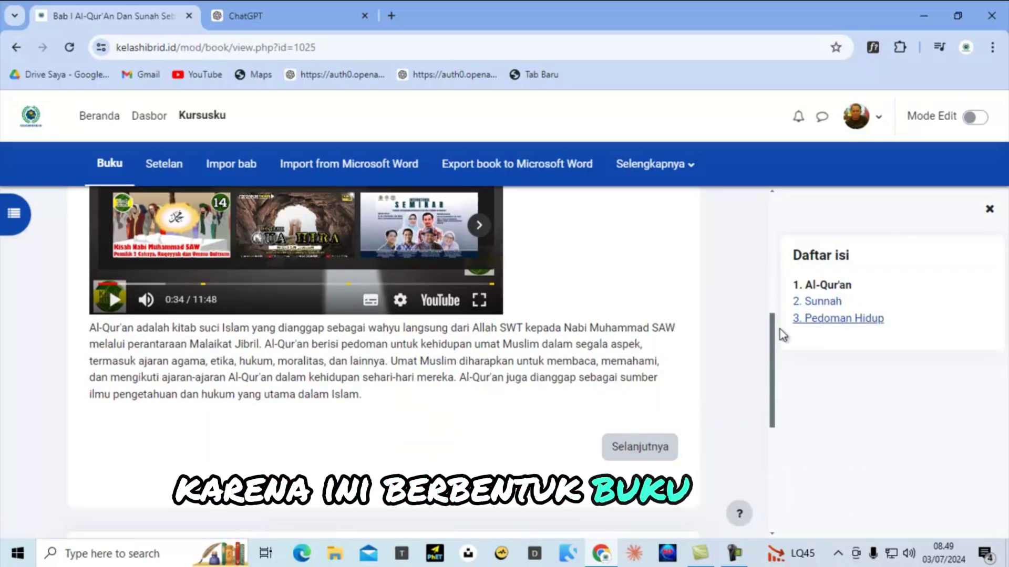
Jump to chapter '2. Sunnah' from Daftar isi and scroll through it.
{"action": "left_click", "coordinate": [822, 303]}
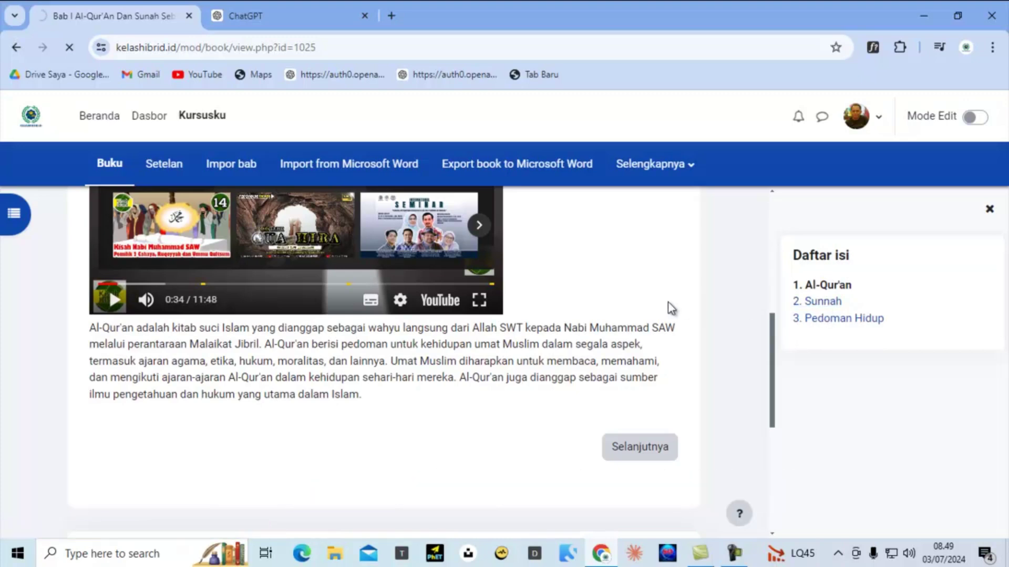
{"action": "scroll", "coordinate": [667, 301], "scroll_direction": "down", "scroll_amount": 4}
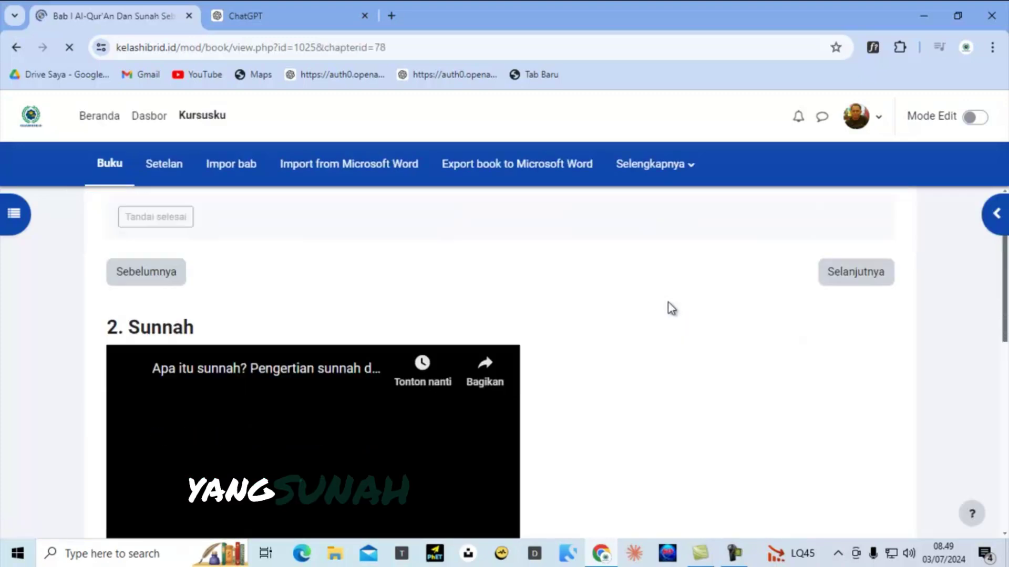
{"action": "scroll", "coordinate": [355, 297], "scroll_direction": "down", "scroll_amount": 4}
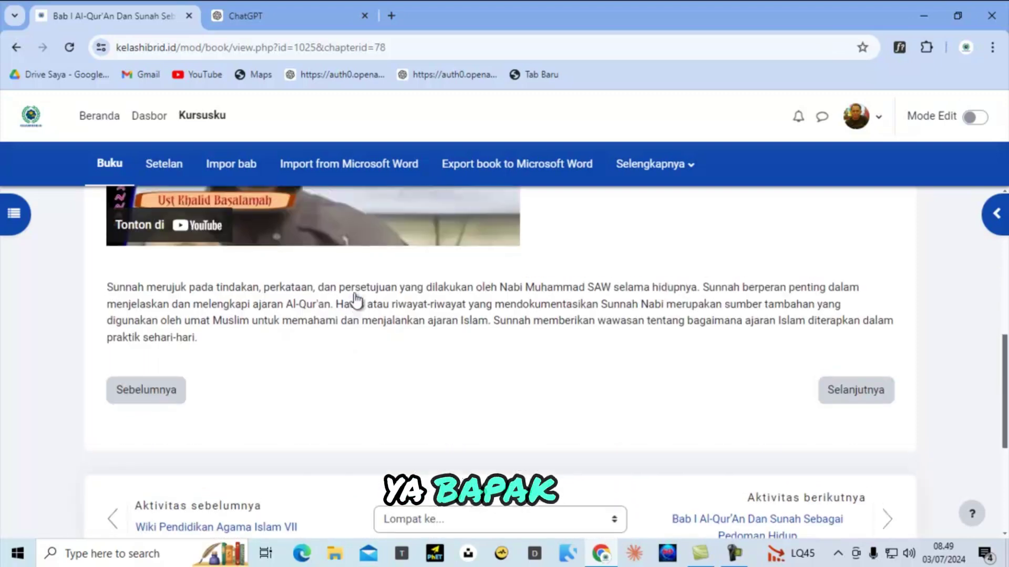
{"action": "scroll", "coordinate": [704, 405], "scroll_direction": "up", "scroll_amount": 8}
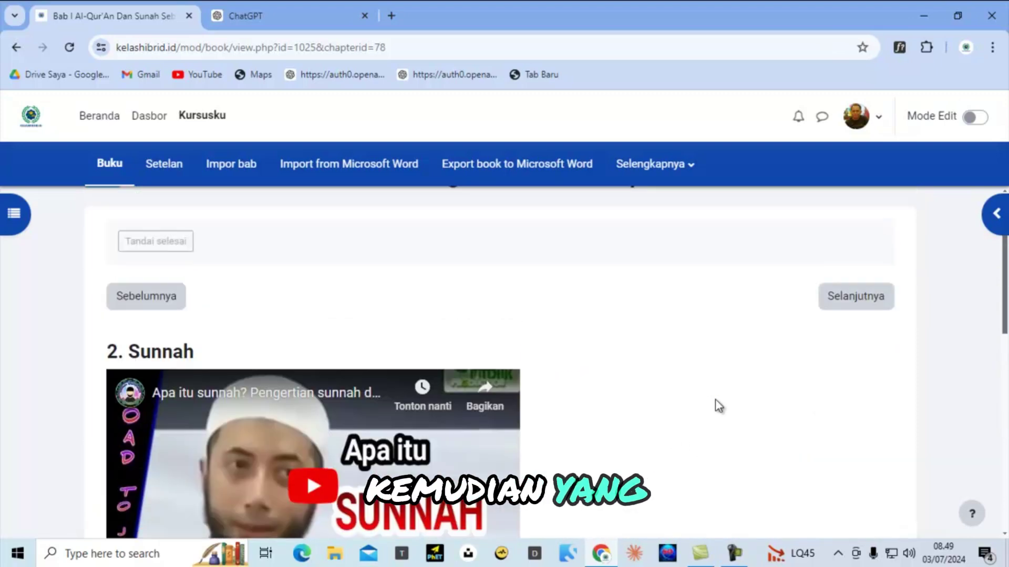
{"action": "scroll", "coordinate": [718, 406], "scroll_direction": "down", "scroll_amount": 4}
{"action": "scroll", "coordinate": [769, 438], "scroll_direction": "down", "scroll_amount": 4}
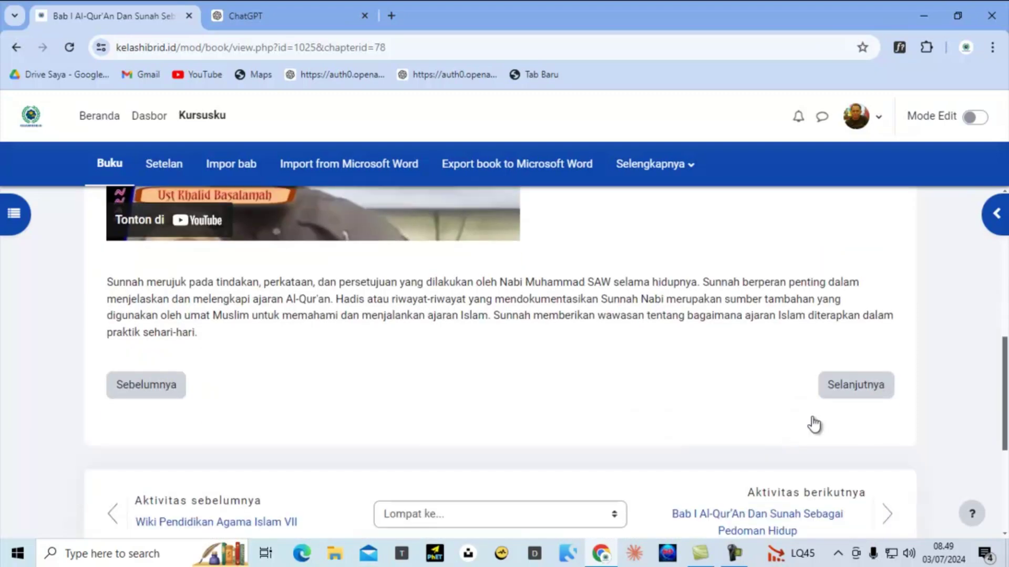
Close and reopen the right drawer holding the book's table of contents.
{"action": "left_click", "coordinate": [990, 215]}
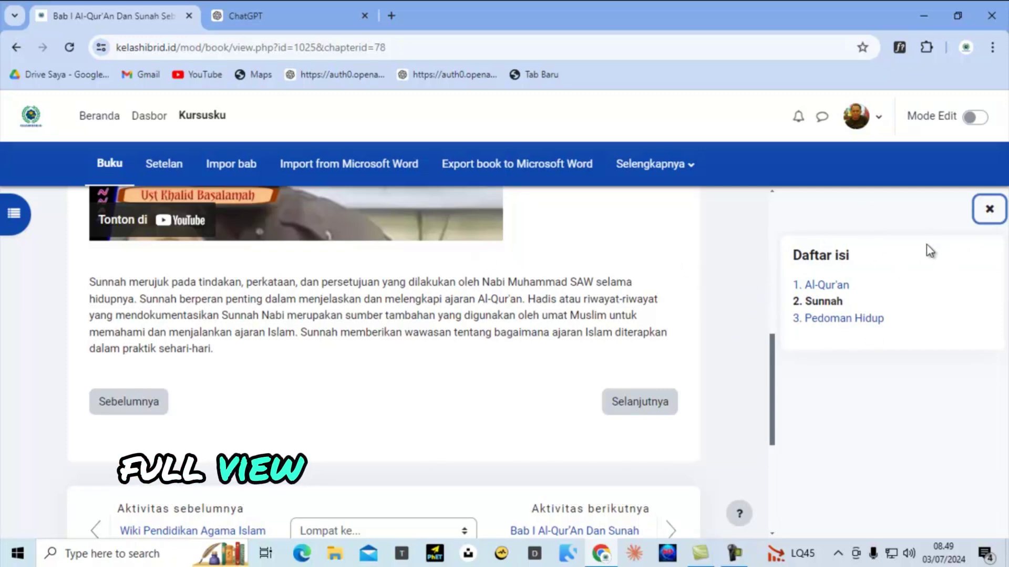
{"action": "left_click", "coordinate": [990, 210]}
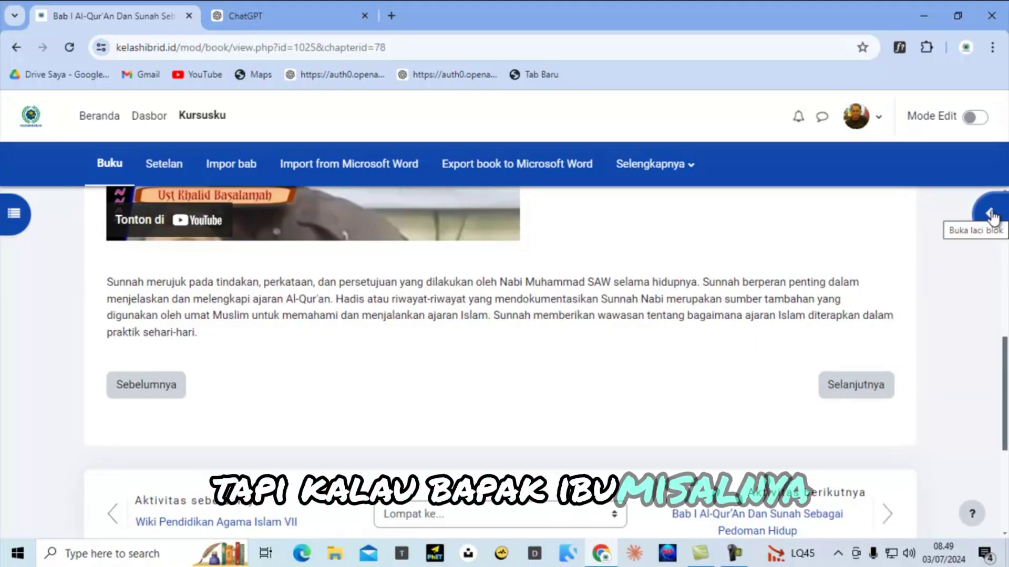
{"action": "left_click", "coordinate": [990, 213]}
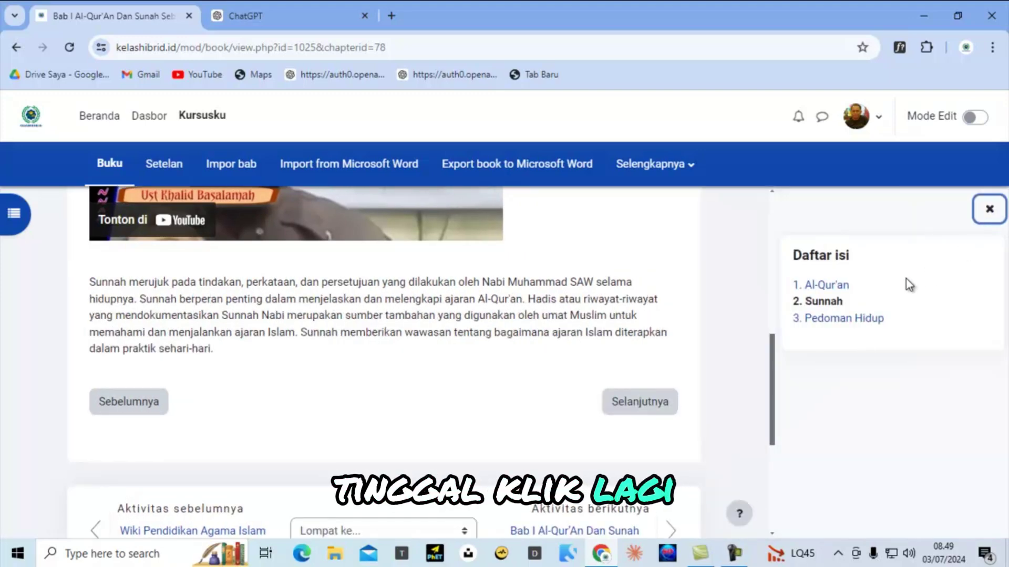
{"action": "left_click", "coordinate": [644, 402]}
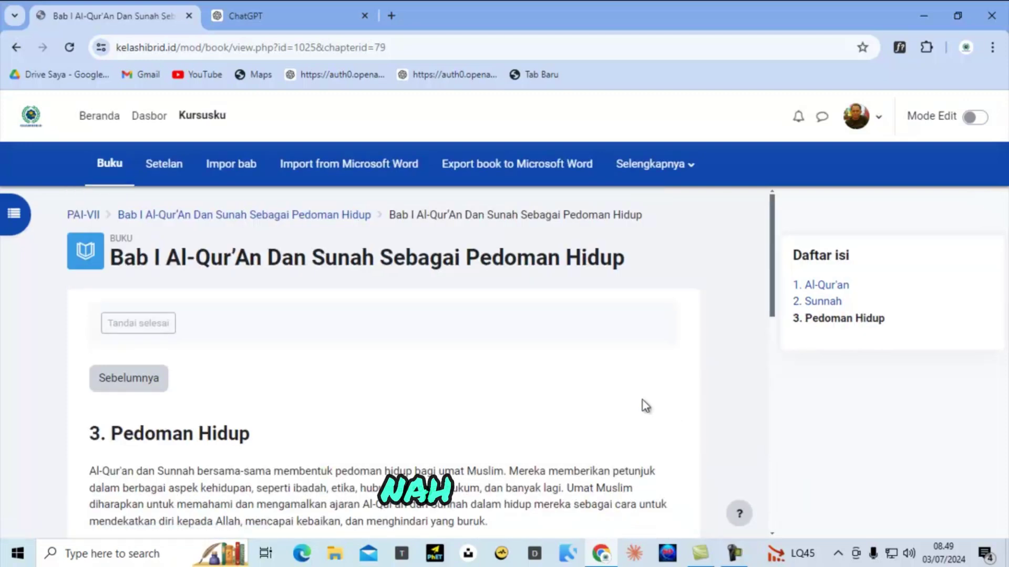
{"action": "scroll", "coordinate": [642, 407], "scroll_direction": "down", "scroll_amount": 5}
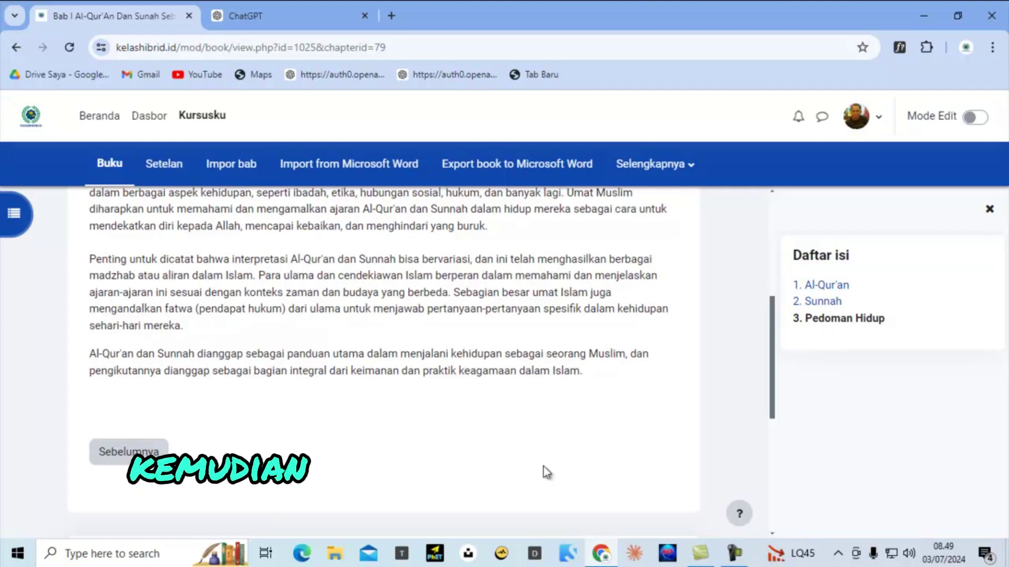
{"action": "scroll", "coordinate": [264, 350], "scroll_direction": "up", "scroll_amount": 3}
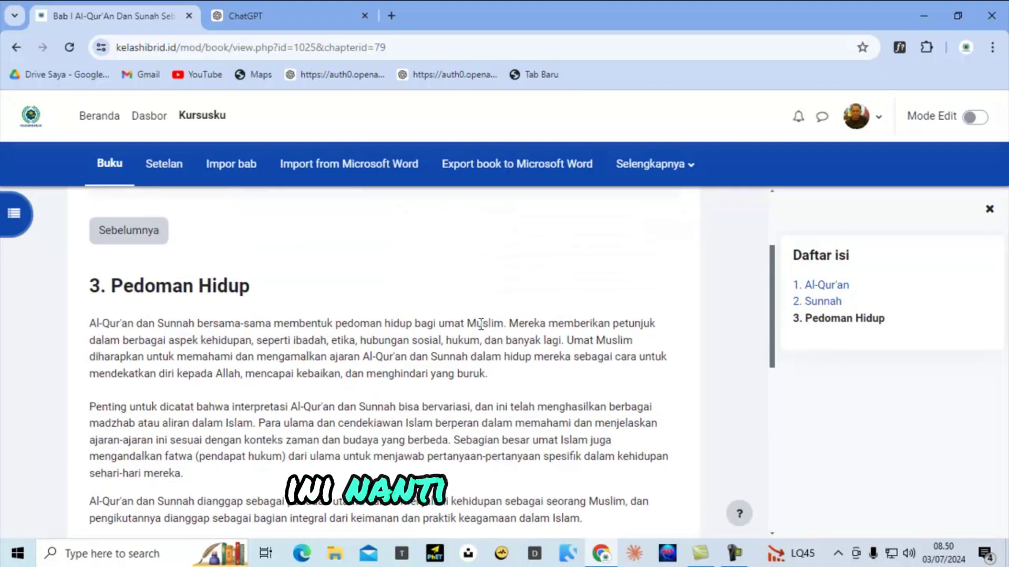
{"action": "scroll", "coordinate": [264, 350], "scroll_direction": "down", "scroll_amount": 4}
{"action": "scroll", "coordinate": [264, 351], "scroll_direction": "up", "scroll_amount": 3}
{"action": "scroll", "coordinate": [264, 351], "scroll_direction": "up", "scroll_amount": 4}
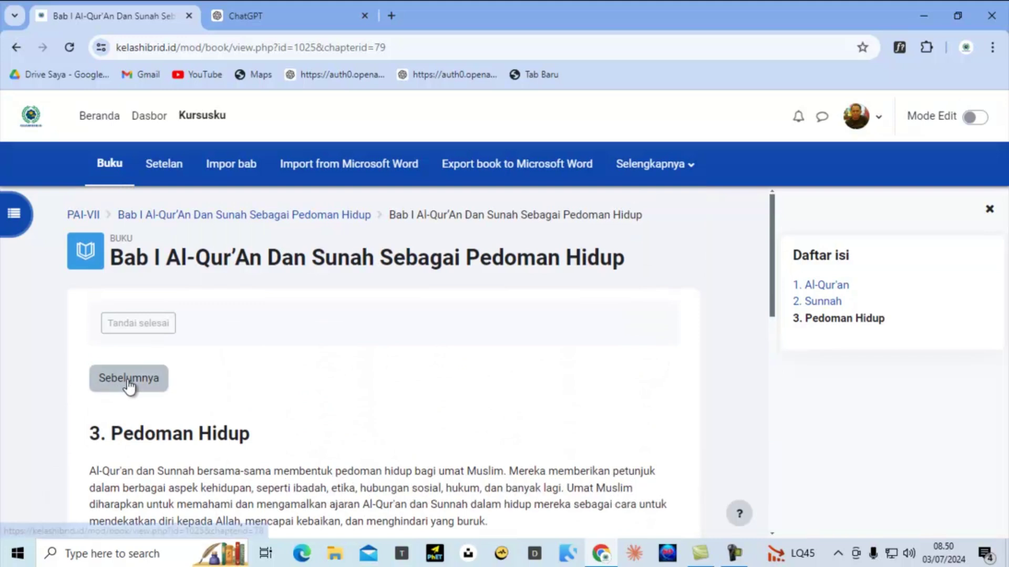
{"action": "left_click", "coordinate": [129, 384]}
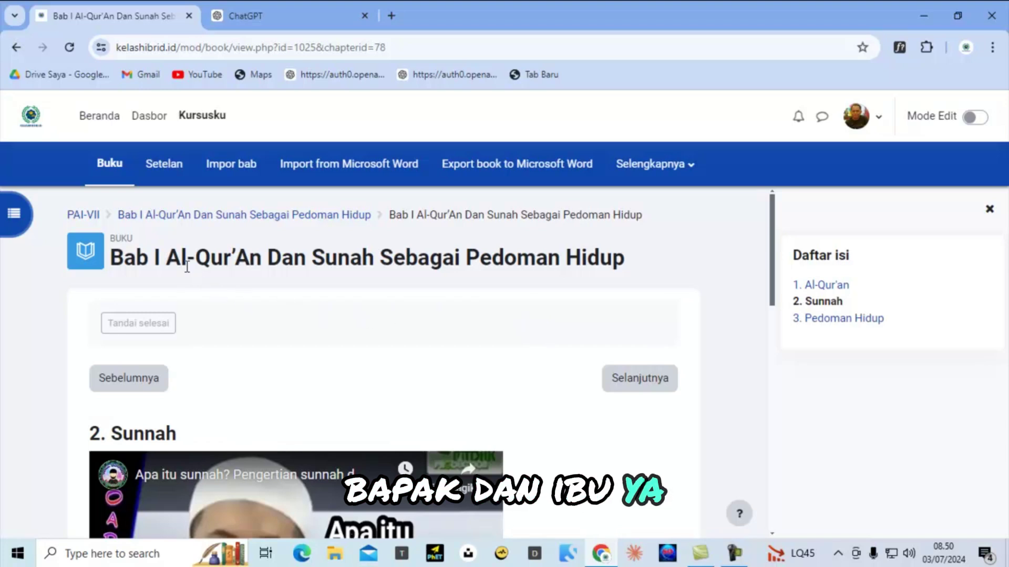
{"action": "left_click", "coordinate": [133, 219]}
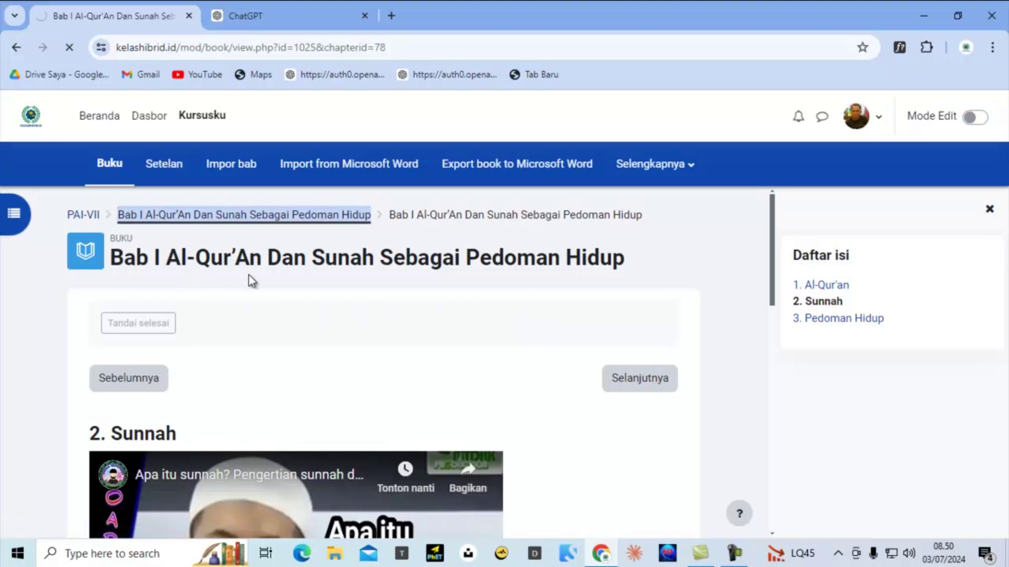
{"action": "scroll", "coordinate": [359, 328], "scroll_direction": "down", "scroll_amount": 3}
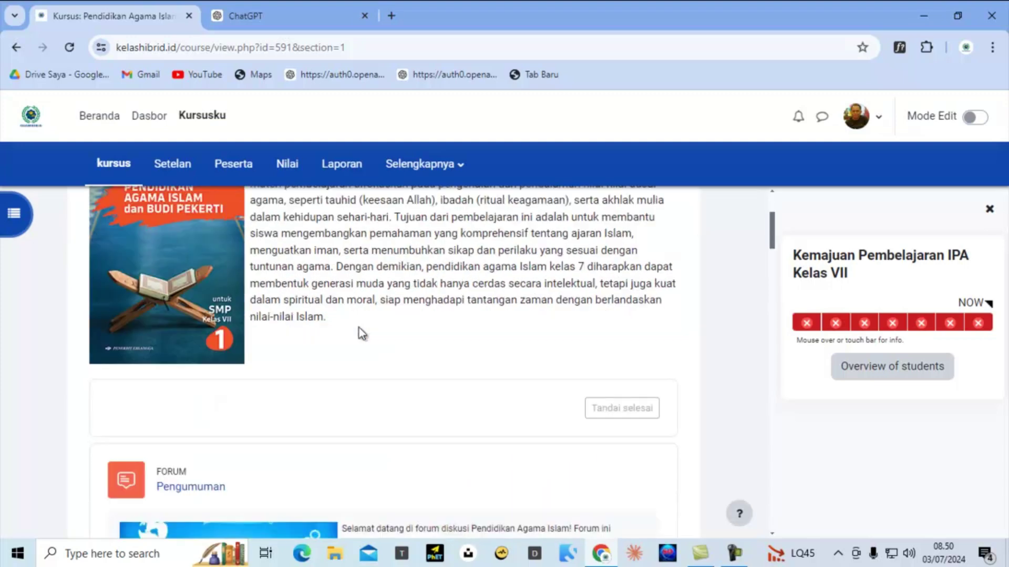
{"action": "scroll", "coordinate": [359, 328], "scroll_direction": "down", "scroll_amount": 9}
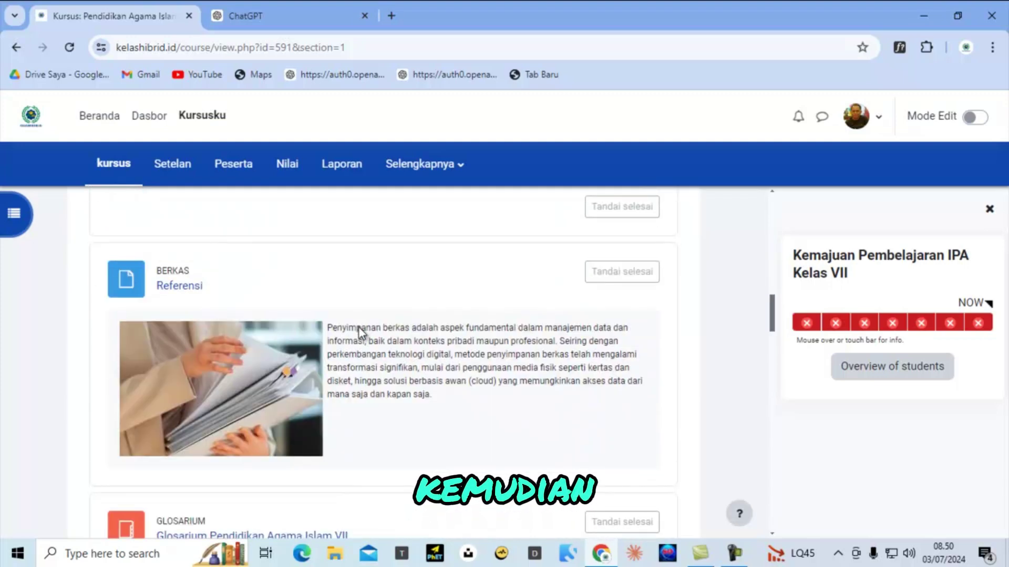
{"action": "scroll", "coordinate": [358, 328], "scroll_direction": "down", "scroll_amount": 15}
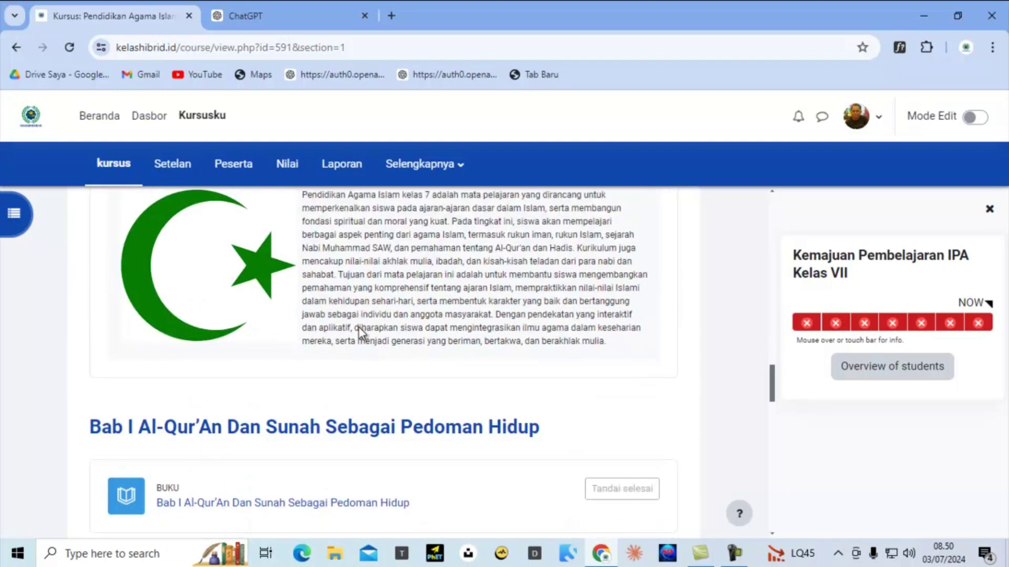
{"action": "scroll", "coordinate": [358, 328], "scroll_direction": "down", "scroll_amount": 14}
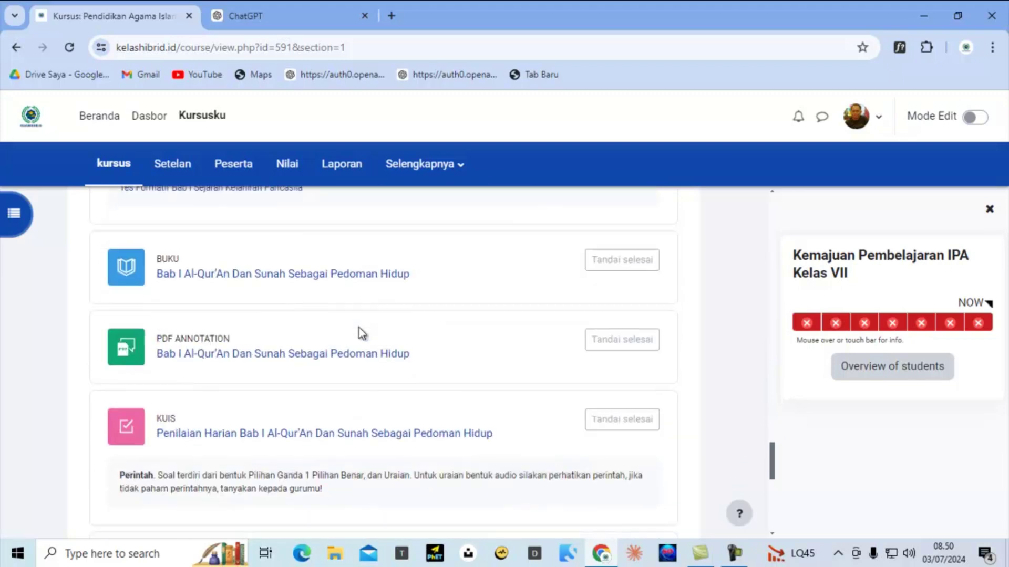
{"action": "scroll", "coordinate": [358, 328], "scroll_direction": "down", "scroll_amount": 6}
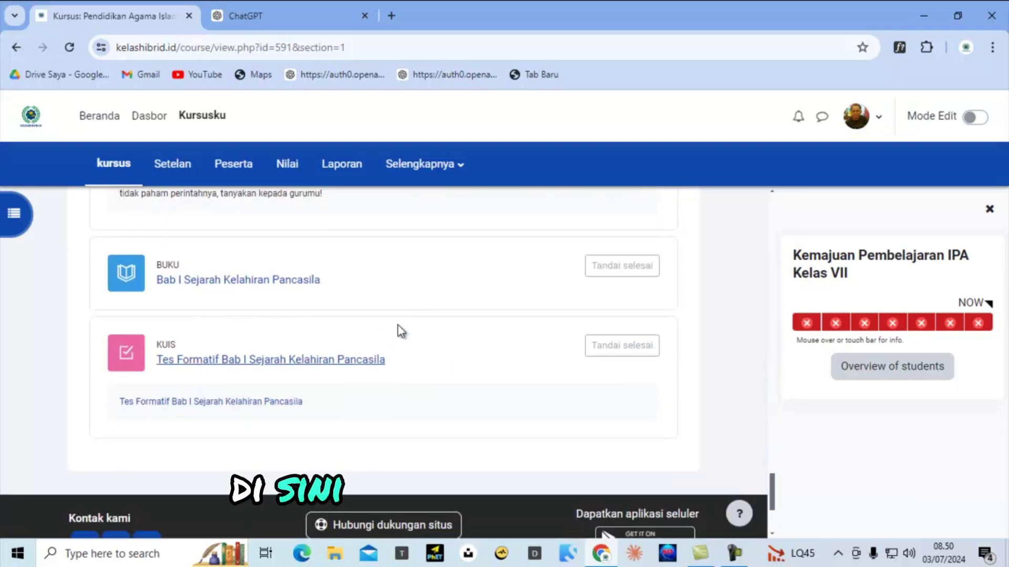
{"action": "scroll", "coordinate": [334, 352], "scroll_direction": "up", "scroll_amount": 18}
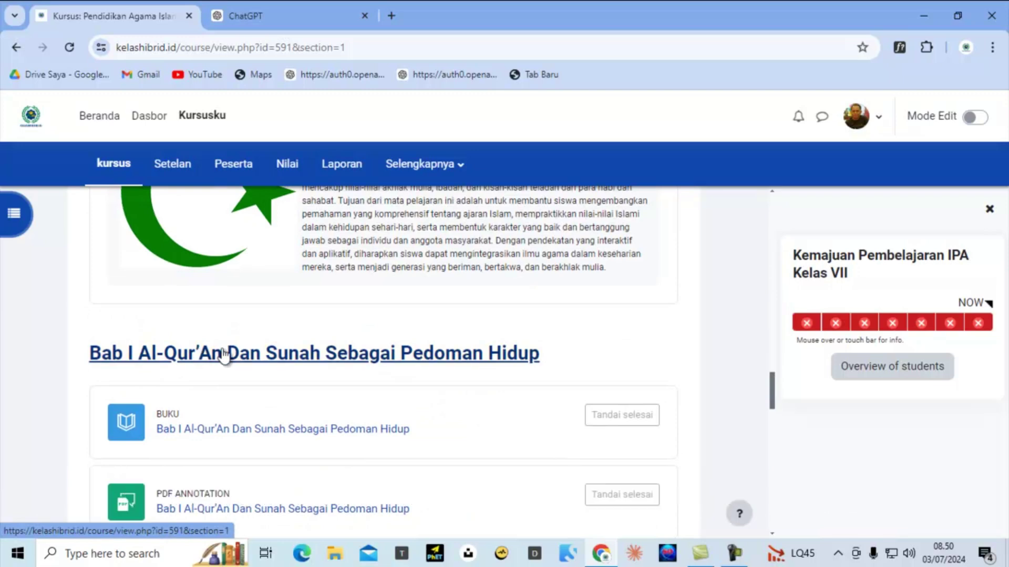
{"action": "left_click", "coordinate": [223, 359]}
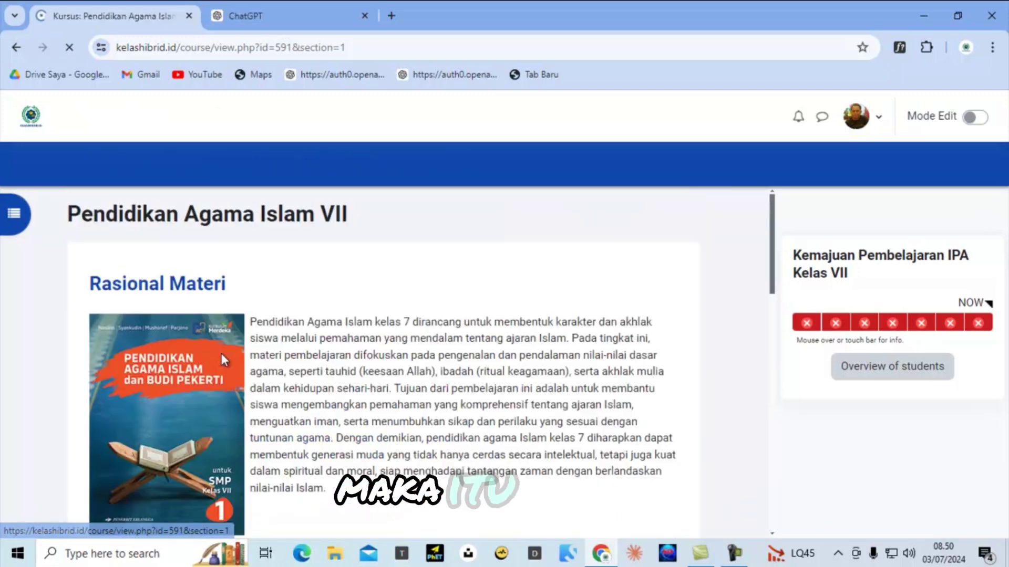
{"action": "scroll", "coordinate": [292, 379], "scroll_direction": "down", "scroll_amount": 15}
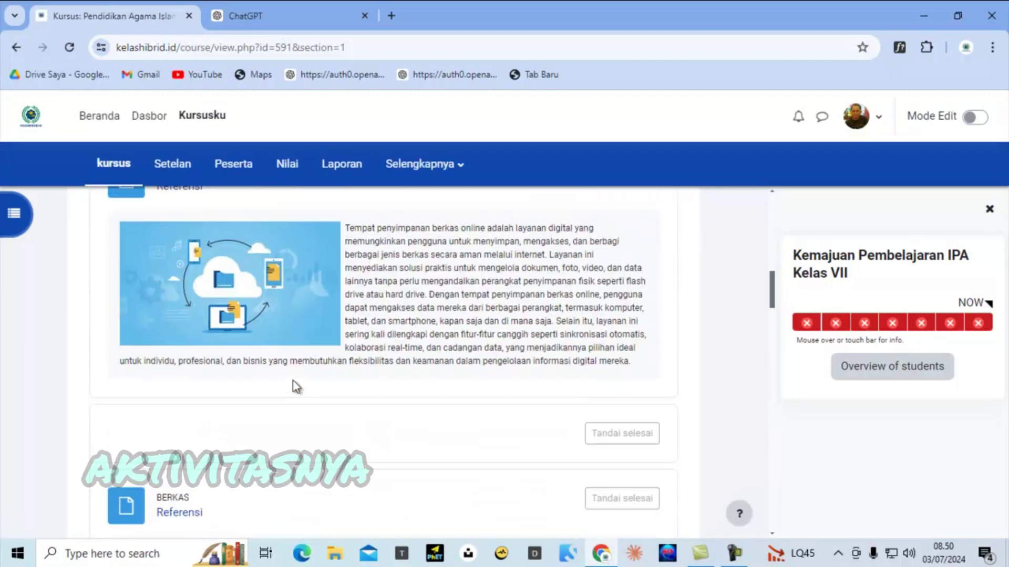
{"action": "scroll", "coordinate": [292, 383], "scroll_direction": "down", "scroll_amount": 6}
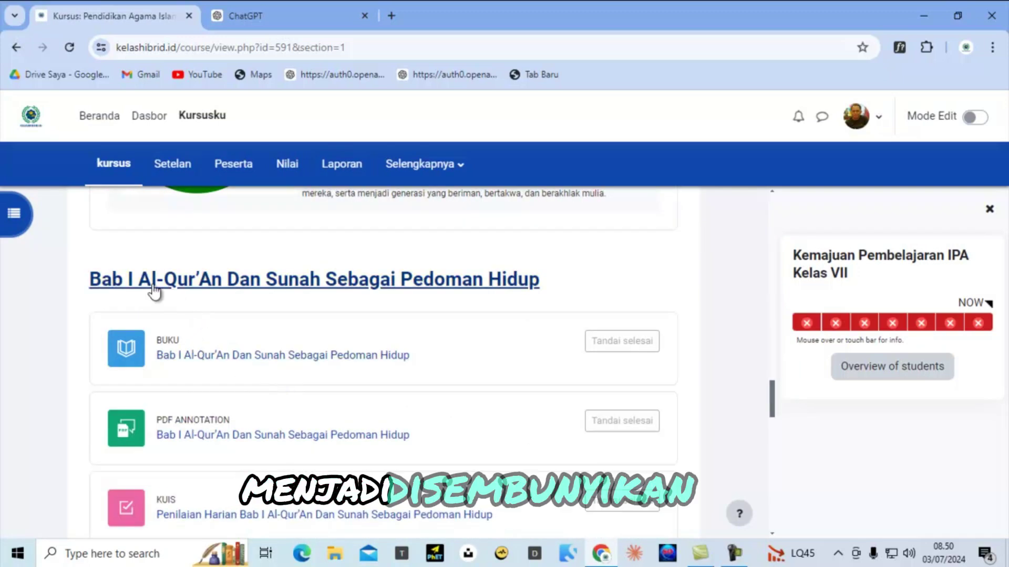
{"action": "left_click", "coordinate": [150, 286]}
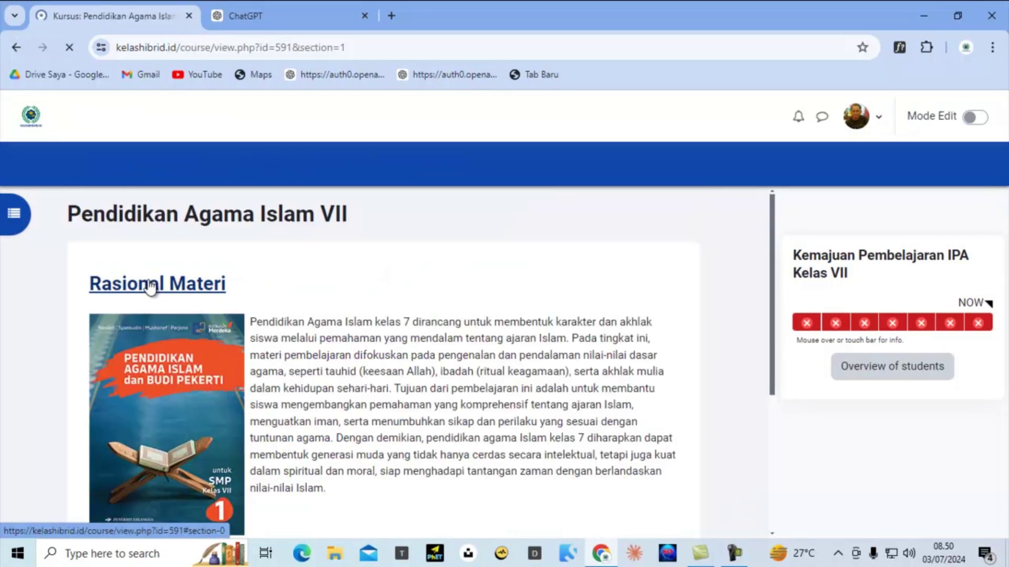
{"action": "scroll", "coordinate": [461, 315], "scroll_direction": "down", "scroll_amount": 10}
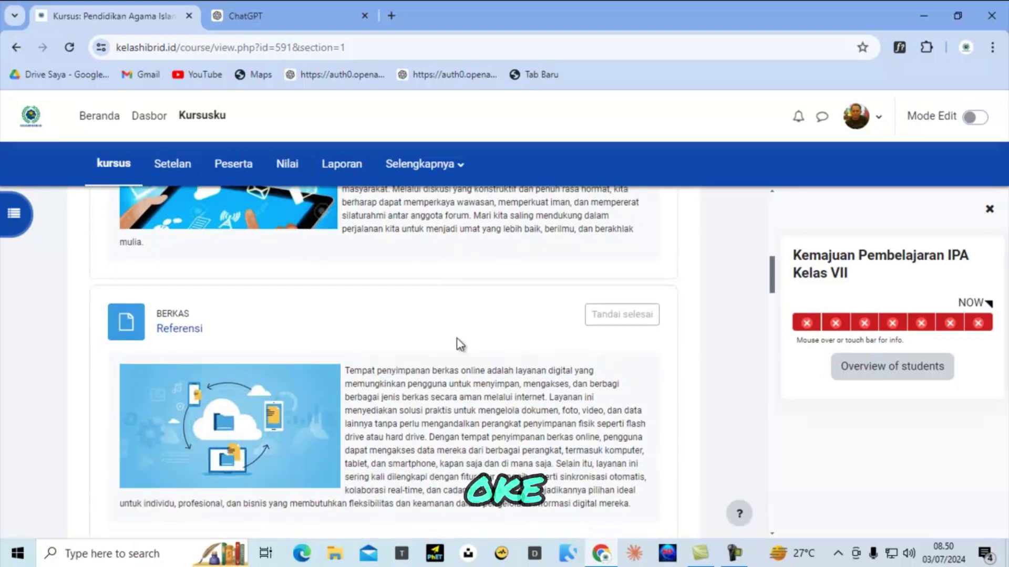
{"action": "scroll", "coordinate": [450, 341], "scroll_direction": "up", "scroll_amount": 10}
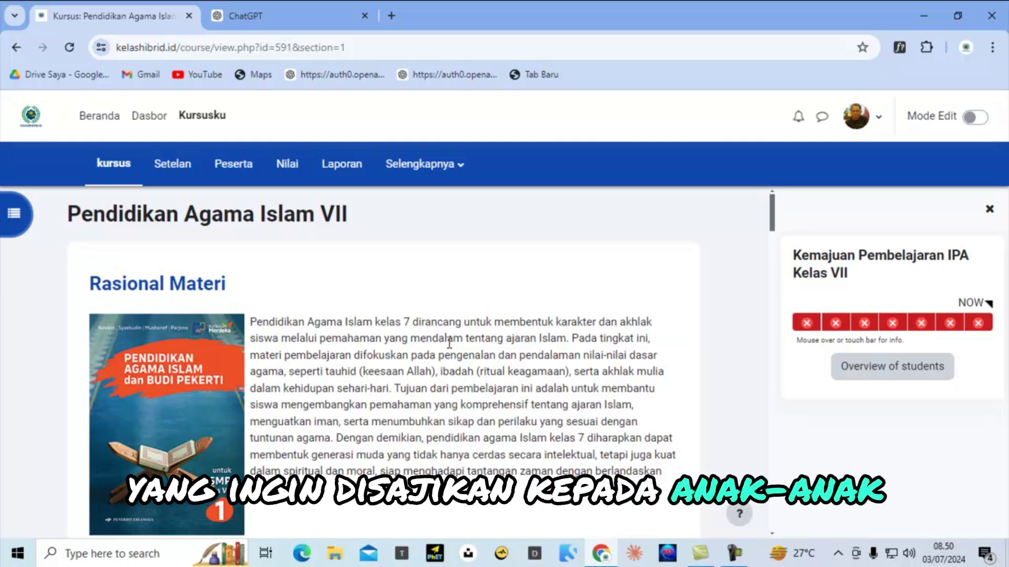
{"action": "scroll", "coordinate": [249, 374], "scroll_direction": "down", "scroll_amount": 5}
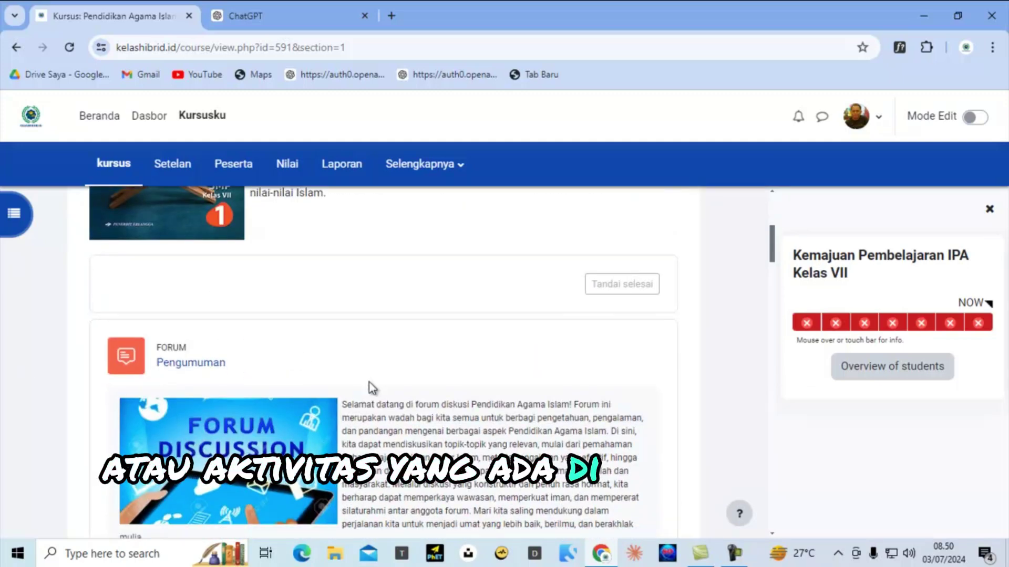
{"action": "scroll", "coordinate": [277, 377], "scroll_direction": "down", "scroll_amount": 5}
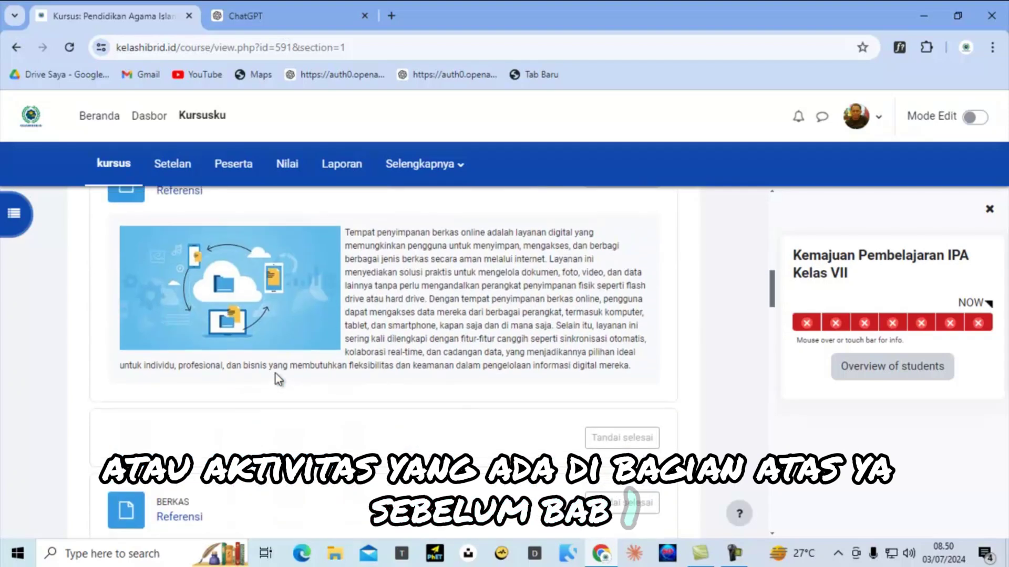
{"action": "scroll", "coordinate": [234, 353], "scroll_direction": "down", "scroll_amount": 6}
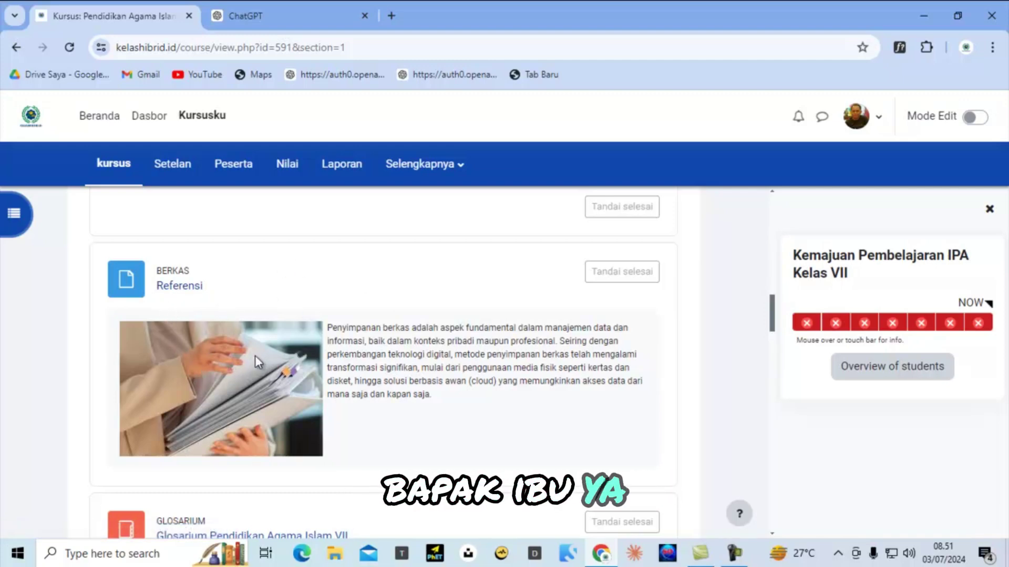
{"action": "scroll", "coordinate": [258, 361], "scroll_direction": "down", "scroll_amount": 4}
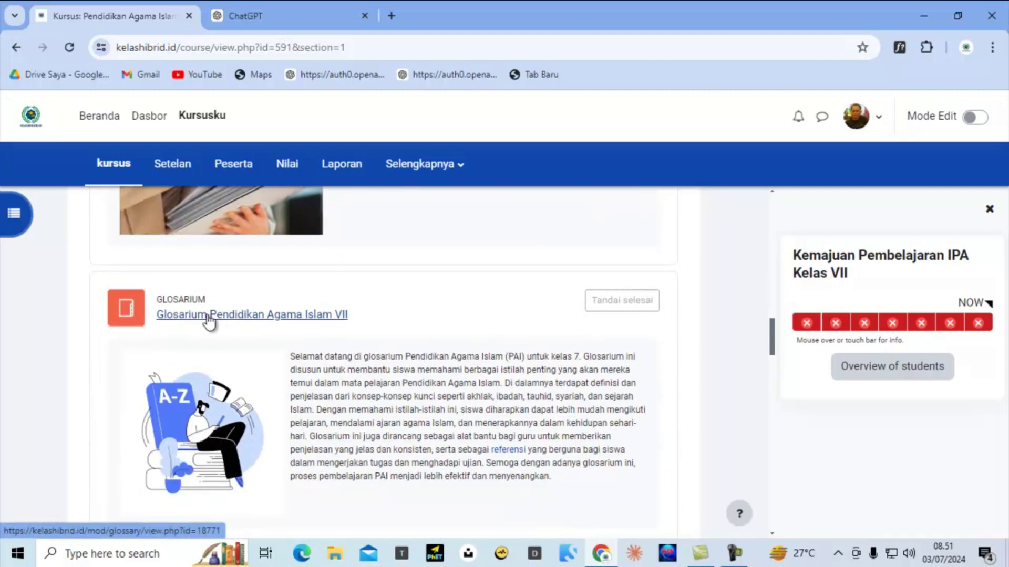
{"action": "scroll", "coordinate": [209, 321], "scroll_direction": "down", "scroll_amount": 1}
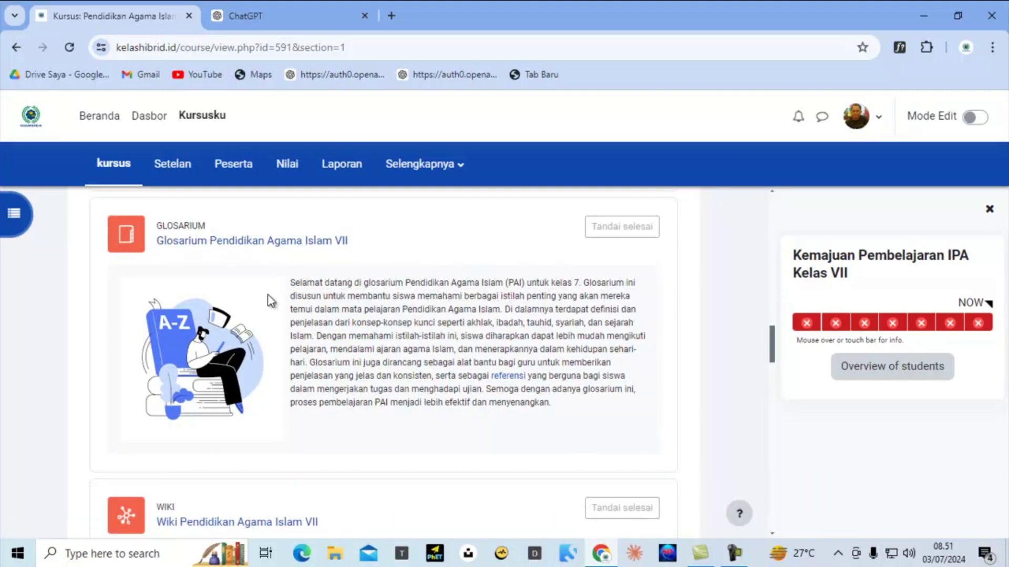
{"action": "scroll", "coordinate": [263, 326], "scroll_direction": "down", "scroll_amount": 3}
{"action": "scroll", "coordinate": [250, 389], "scroll_direction": "down", "scroll_amount": 1}
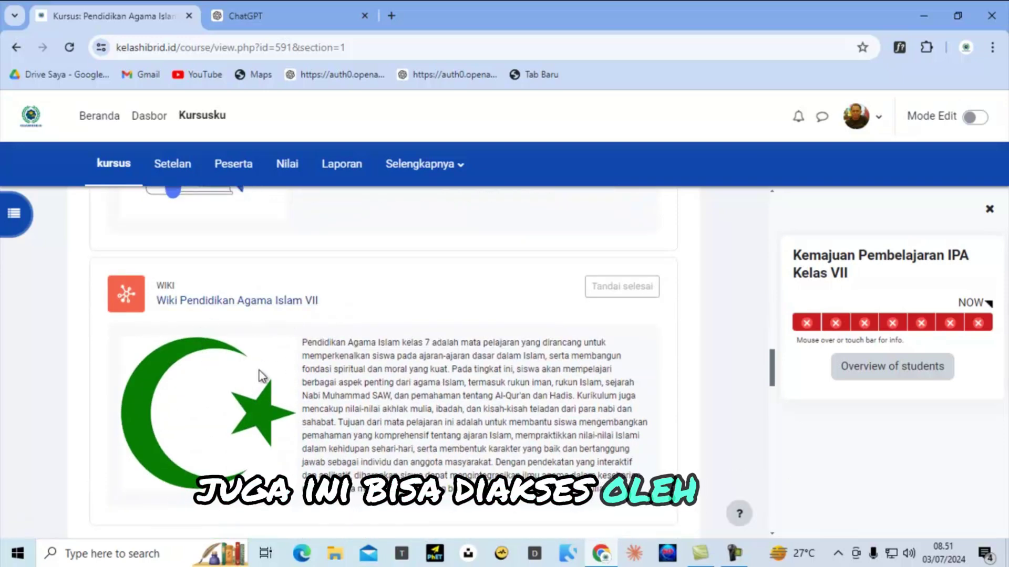
{"action": "scroll", "coordinate": [295, 315], "scroll_direction": "down", "scroll_amount": 3}
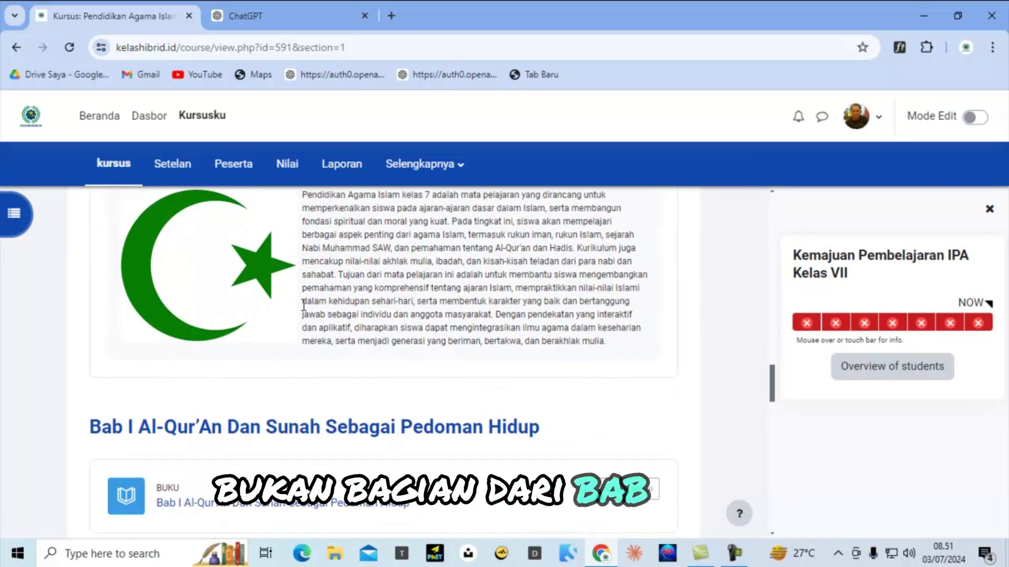
{"action": "scroll", "coordinate": [303, 305], "scroll_direction": "up", "scroll_amount": 2}
{"action": "scroll", "coordinate": [305, 307], "scroll_direction": "up", "scroll_amount": 2}
{"action": "scroll", "coordinate": [331, 303], "scroll_direction": "down", "scroll_amount": 3}
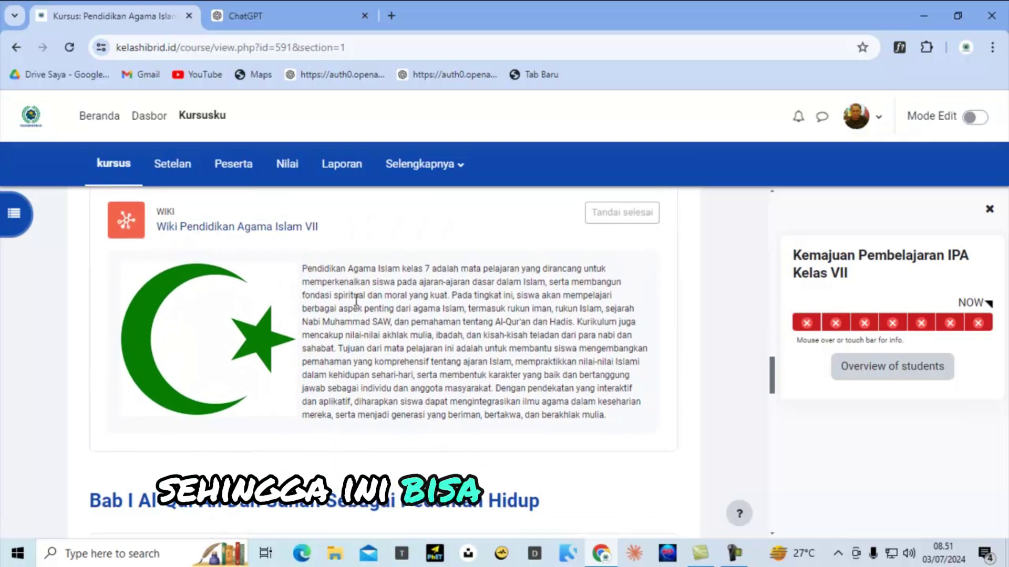
{"action": "scroll", "coordinate": [356, 302], "scroll_direction": "down", "scroll_amount": 1}
{"action": "scroll", "coordinate": [357, 305], "scroll_direction": "down", "scroll_amount": 2}
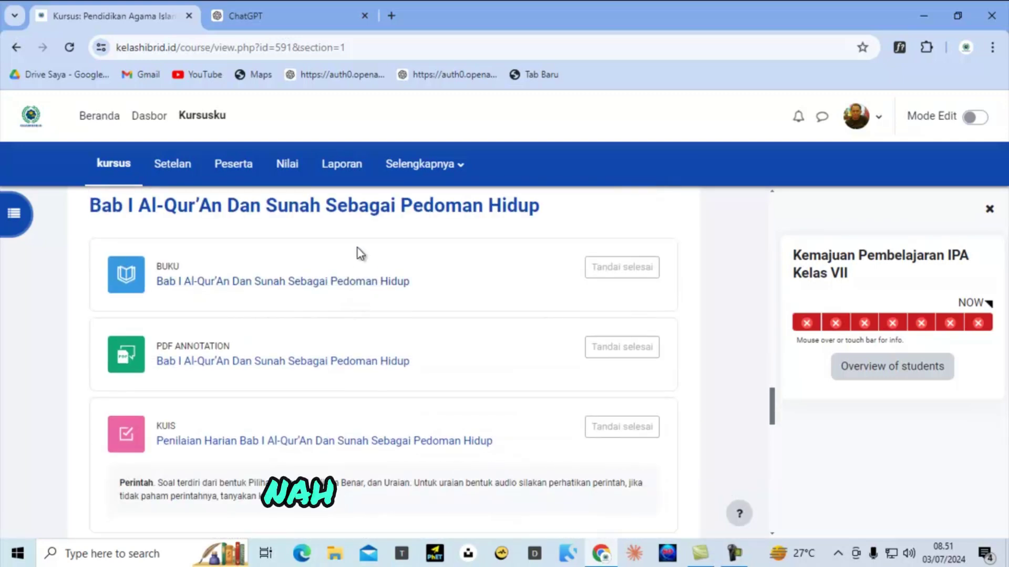
{"action": "scroll", "coordinate": [358, 251], "scroll_direction": "down", "scroll_amount": 1}
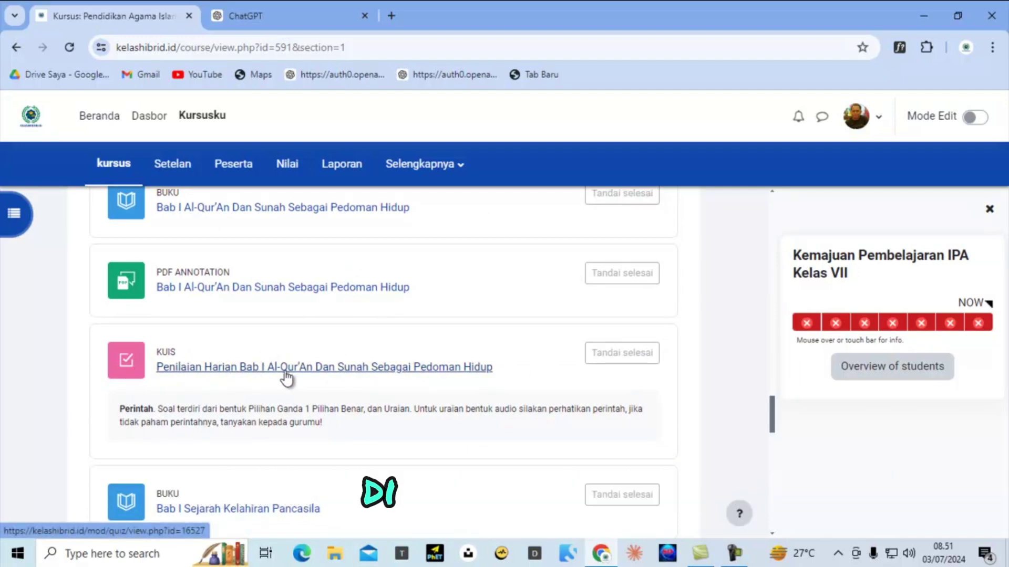
{"action": "scroll", "coordinate": [345, 367], "scroll_direction": "down", "scroll_amount": 2}
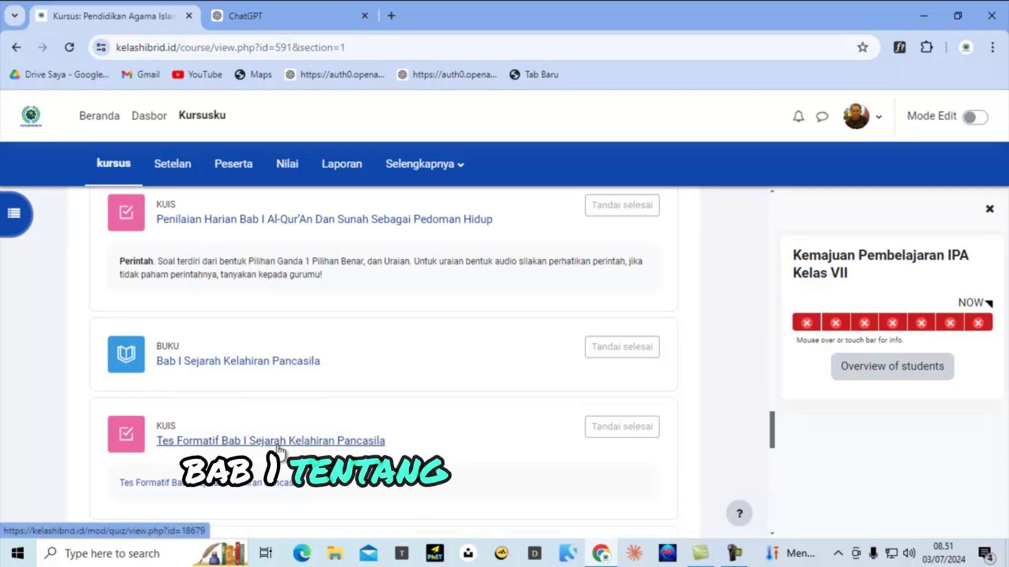
{"action": "scroll", "coordinate": [304, 449], "scroll_direction": "down", "scroll_amount": 2}
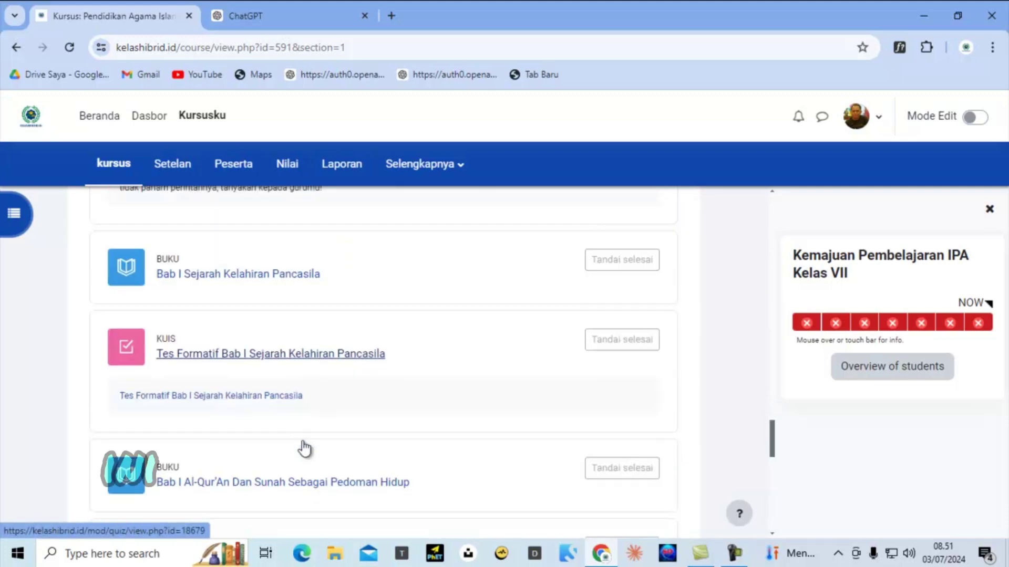
{"action": "scroll", "coordinate": [304, 448], "scroll_direction": "down", "scroll_amount": 1}
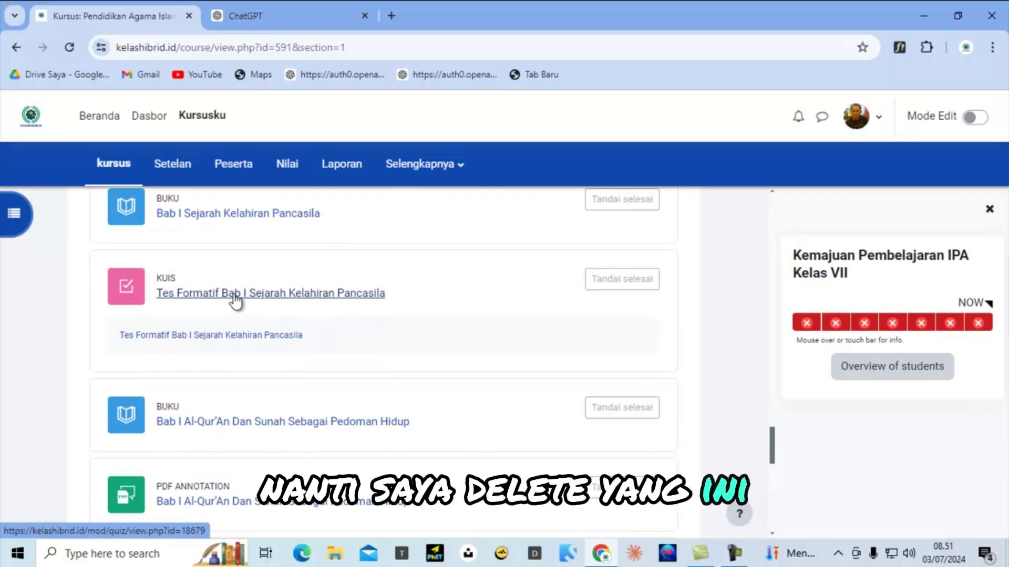
{"action": "scroll", "coordinate": [231, 300], "scroll_direction": "down", "scroll_amount": 3}
{"action": "scroll", "coordinate": [237, 301], "scroll_direction": "down", "scroll_amount": 3}
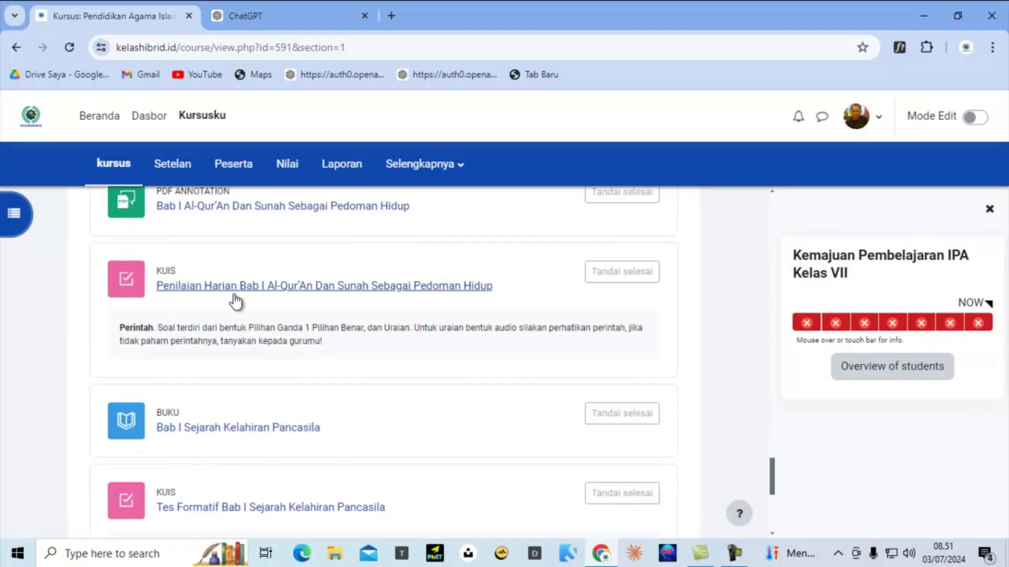
{"action": "scroll", "coordinate": [235, 301], "scroll_direction": "down", "scroll_amount": 5}
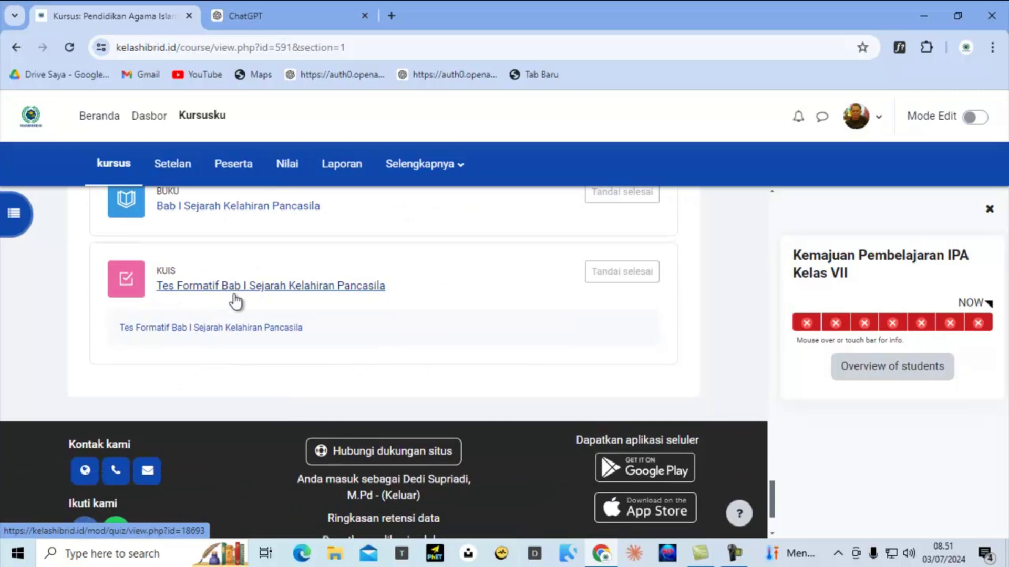
{"action": "scroll", "coordinate": [236, 301], "scroll_direction": "up", "scroll_amount": 15}
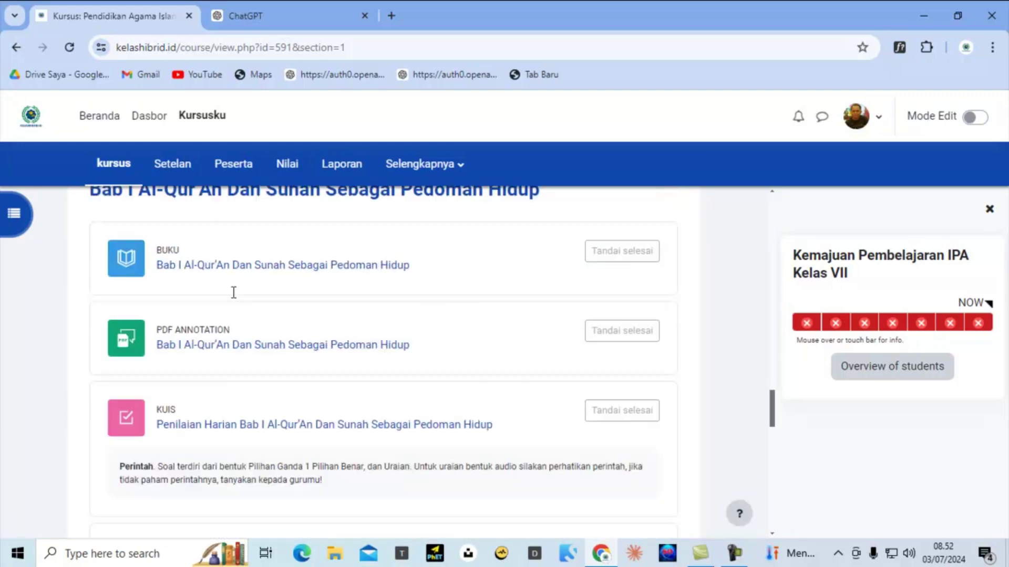
{"action": "scroll", "coordinate": [234, 297], "scroll_direction": "up", "scroll_amount": 5}
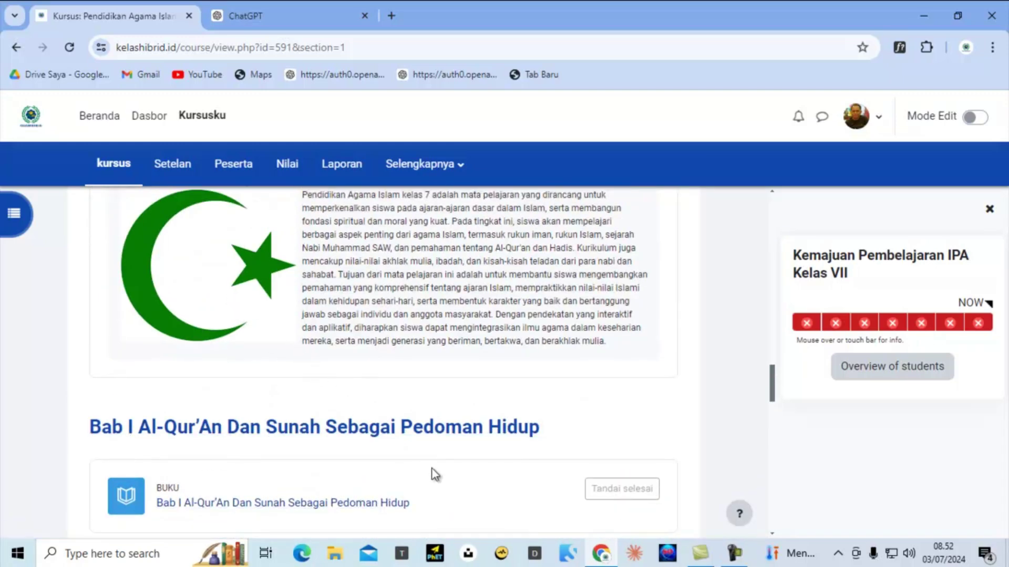
{"action": "scroll", "coordinate": [435, 474], "scroll_direction": "up", "scroll_amount": 6}
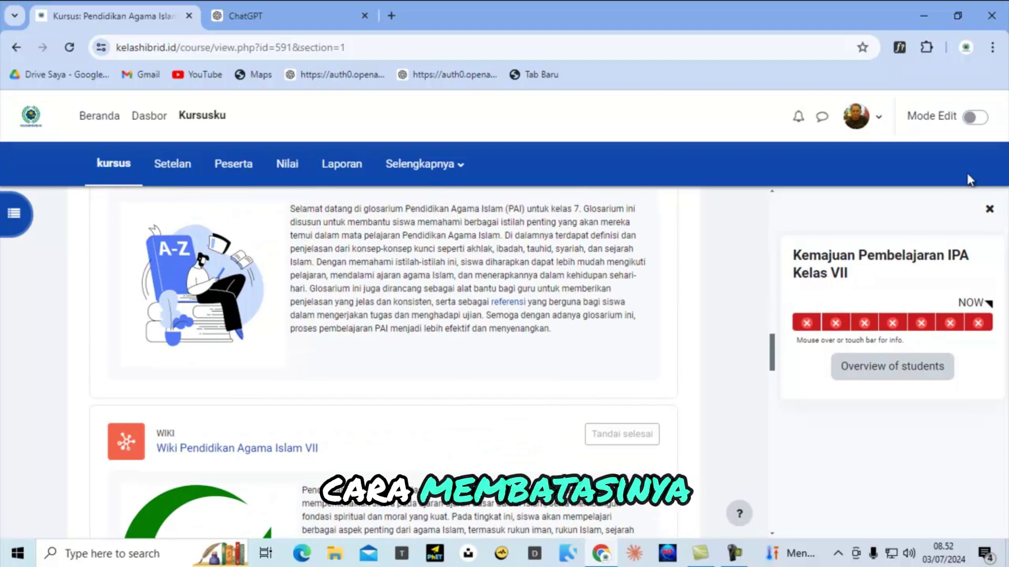
Switch Mode Edit on for the Pendidikan Agama Islam VII course page.
{"action": "left_click", "coordinate": [975, 117]}
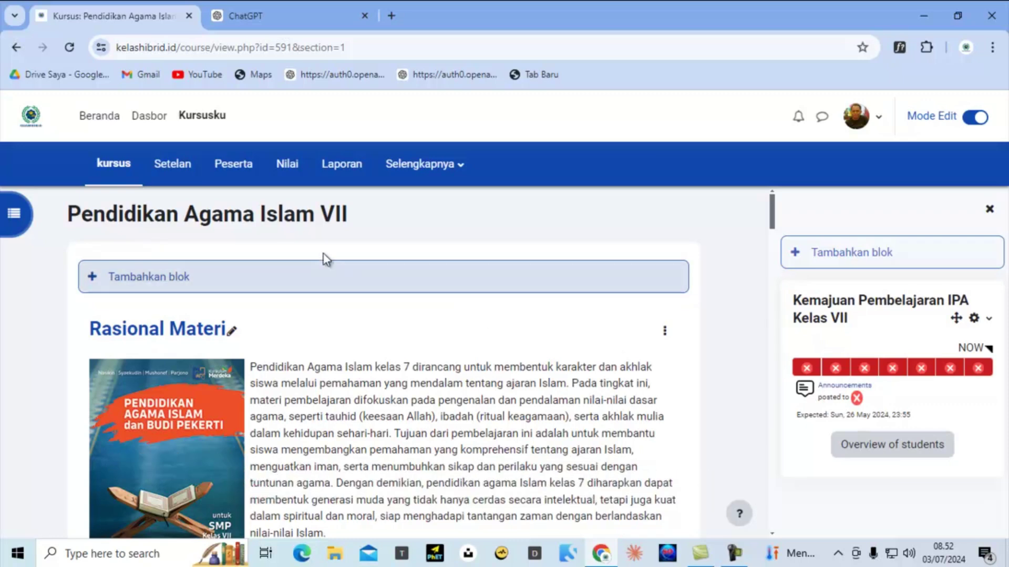
Review the Peserta page's 476 participants and expand the 'Pengguna terdaftar' dropdown.
{"action": "left_click", "coordinate": [243, 181]}
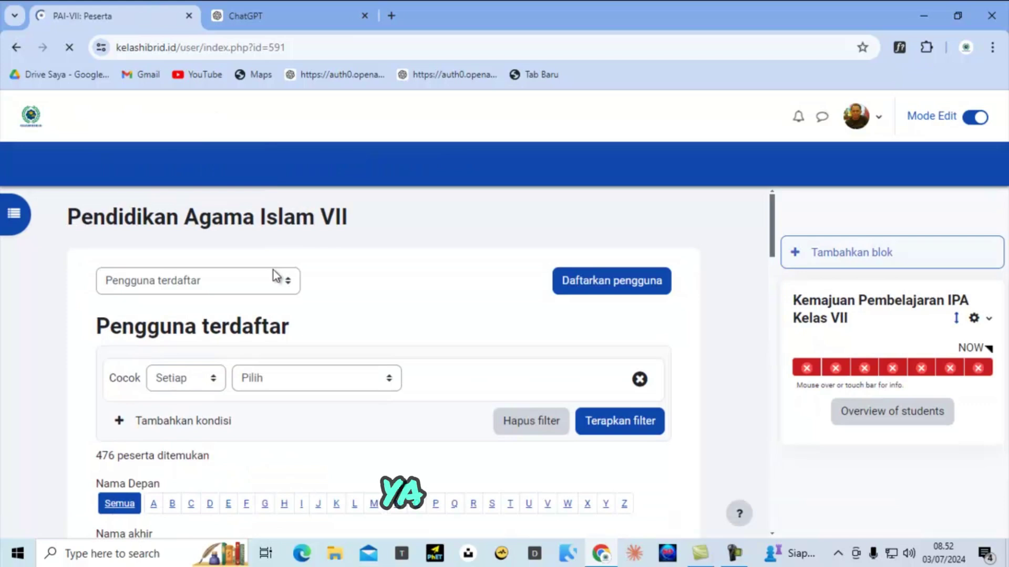
{"action": "scroll", "coordinate": [283, 325], "scroll_direction": "down", "scroll_amount": 4}
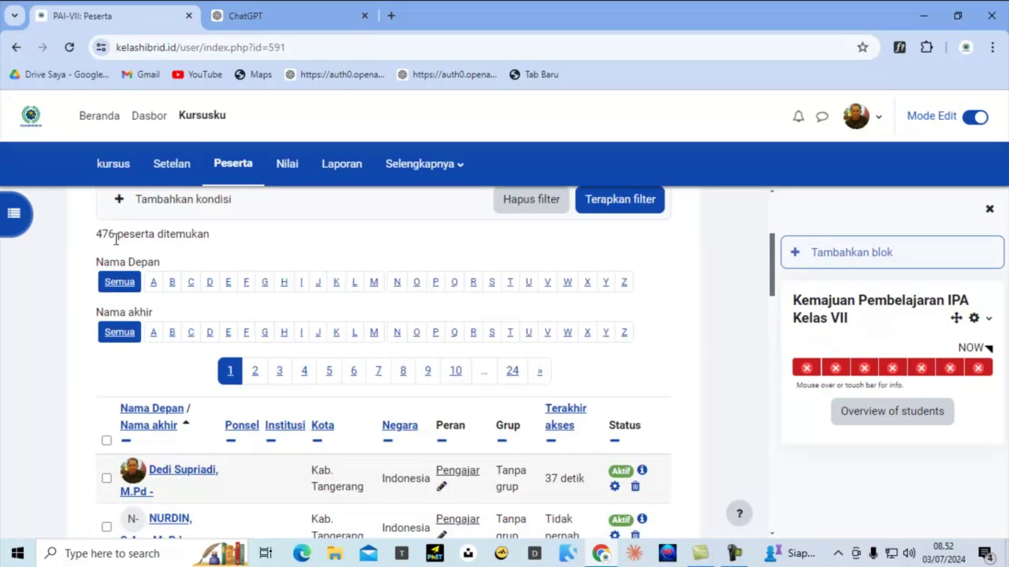
{"action": "scroll", "coordinate": [111, 296], "scroll_direction": "down", "scroll_amount": 3}
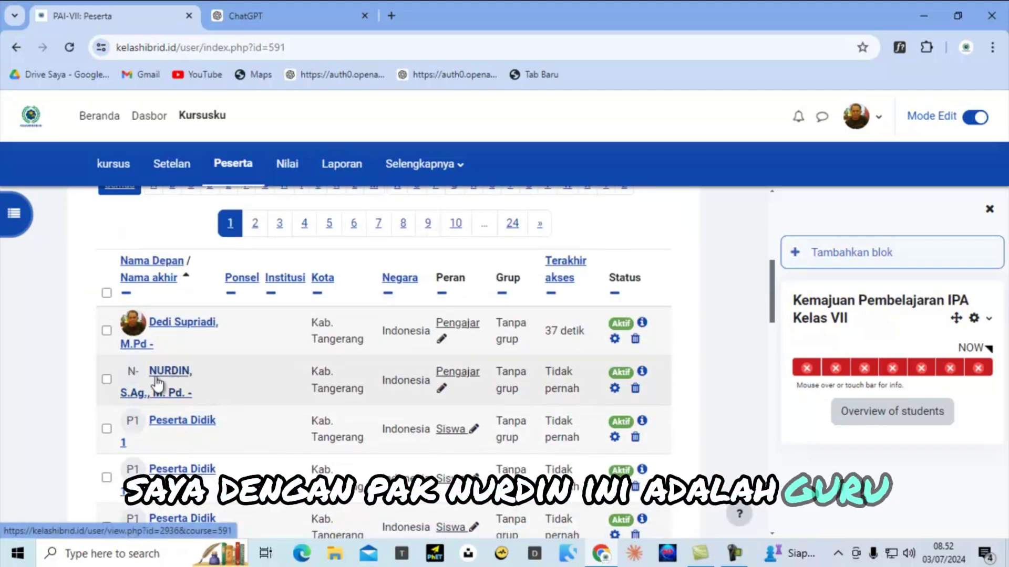
{"action": "scroll", "coordinate": [123, 268], "scroll_direction": "up", "scroll_amount": 3}
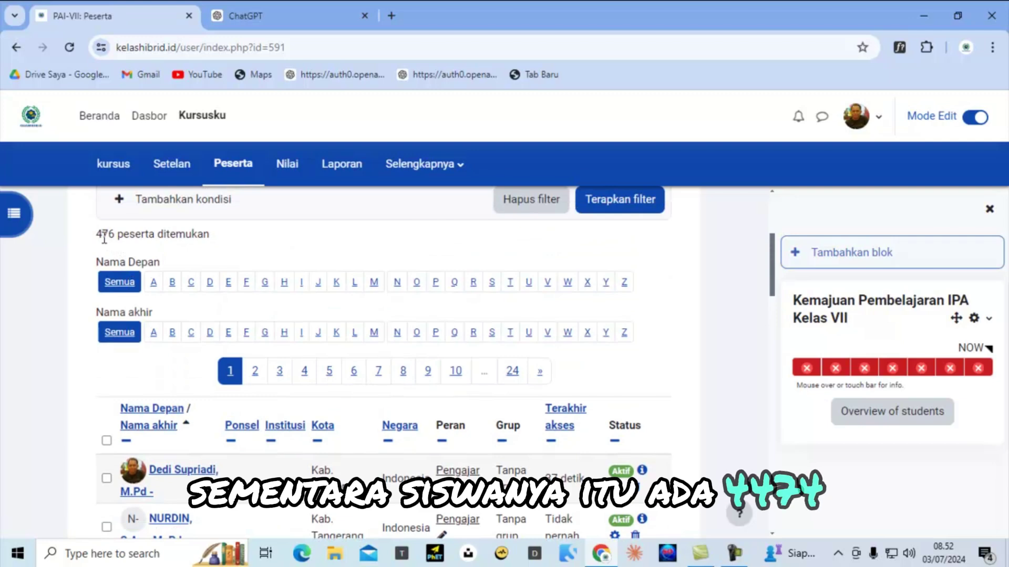
{"action": "scroll", "coordinate": [177, 374], "scroll_direction": "down", "scroll_amount": 4}
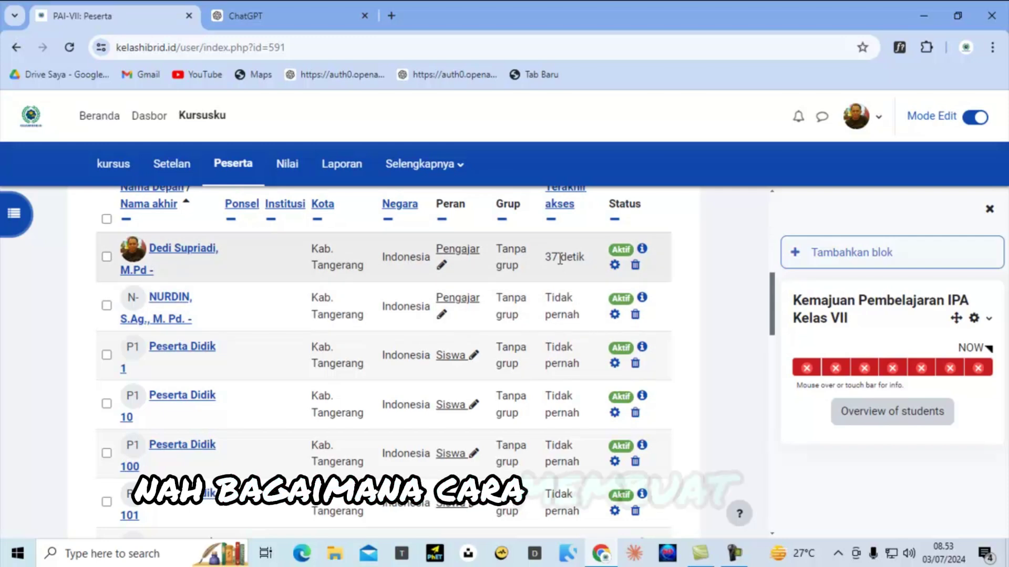
{"action": "scroll", "coordinate": [231, 260], "scroll_direction": "up", "scroll_amount": 9}
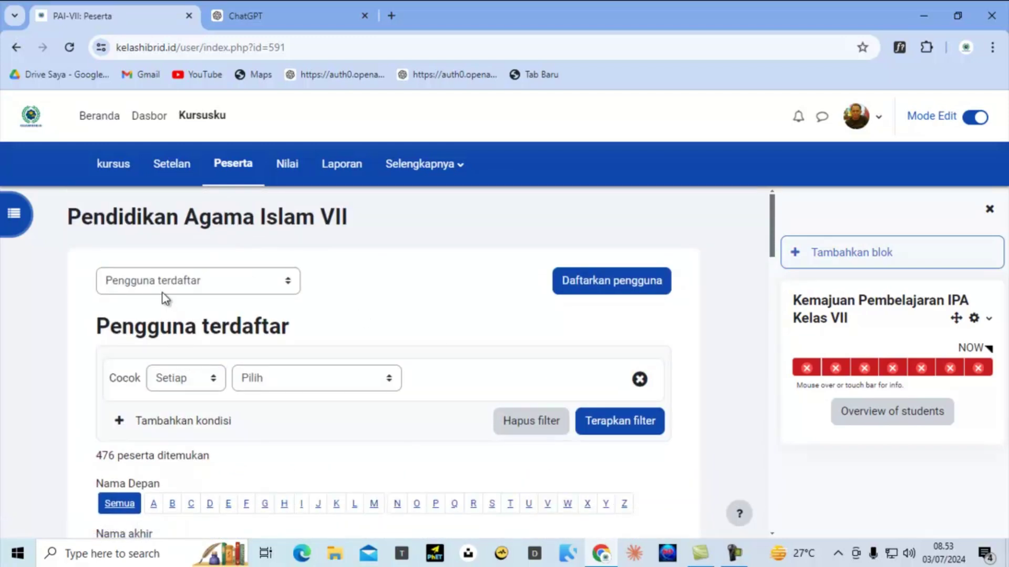
{"action": "left_click", "coordinate": [161, 286]}
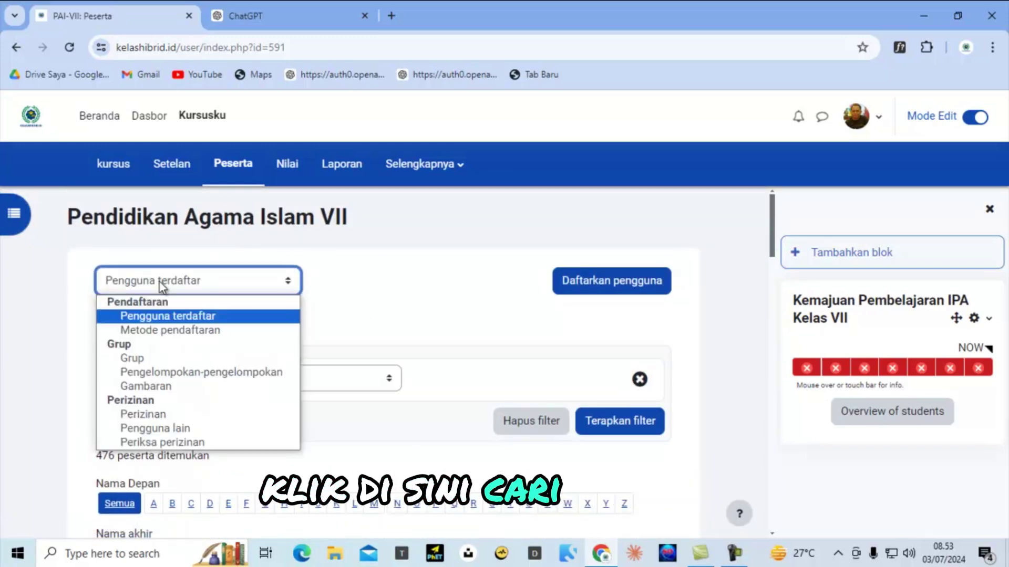
Switch to the Grup page and start a new group with 'Membuat grup'.
{"action": "left_click", "coordinate": [143, 359]}
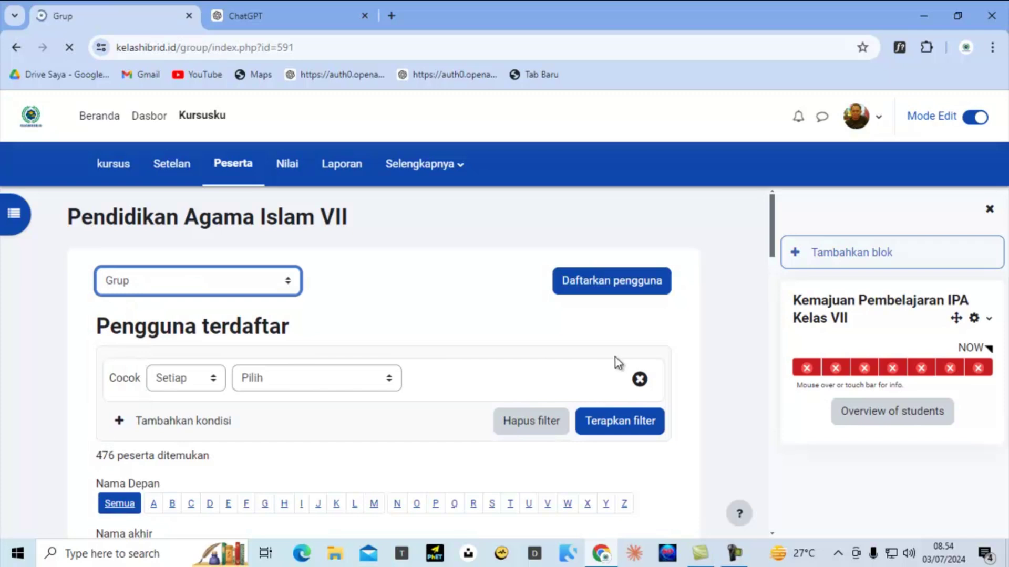
{"action": "scroll", "coordinate": [306, 367], "scroll_direction": "down", "scroll_amount": 3}
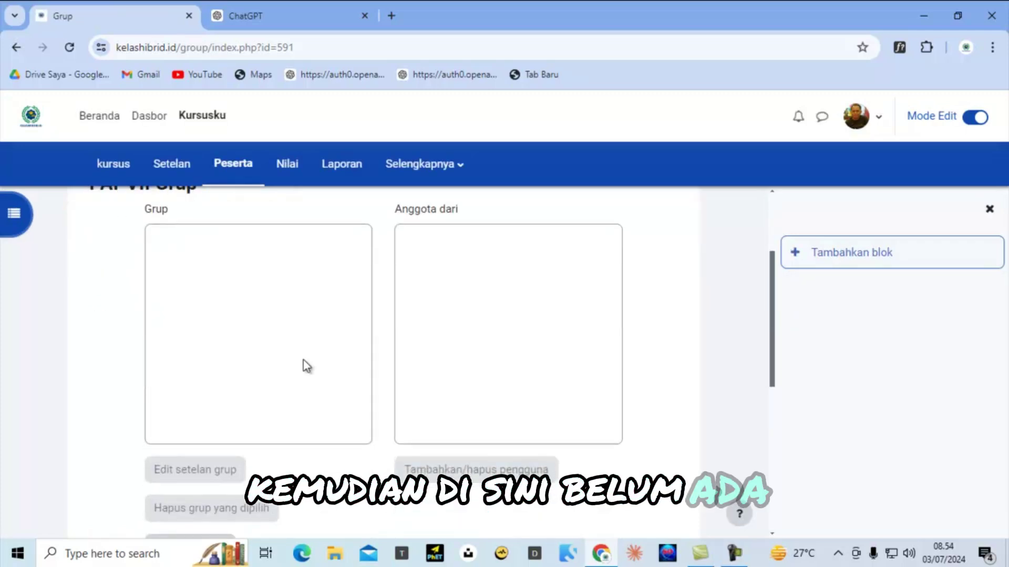
{"action": "scroll", "coordinate": [261, 307], "scroll_direction": "down", "scroll_amount": 3}
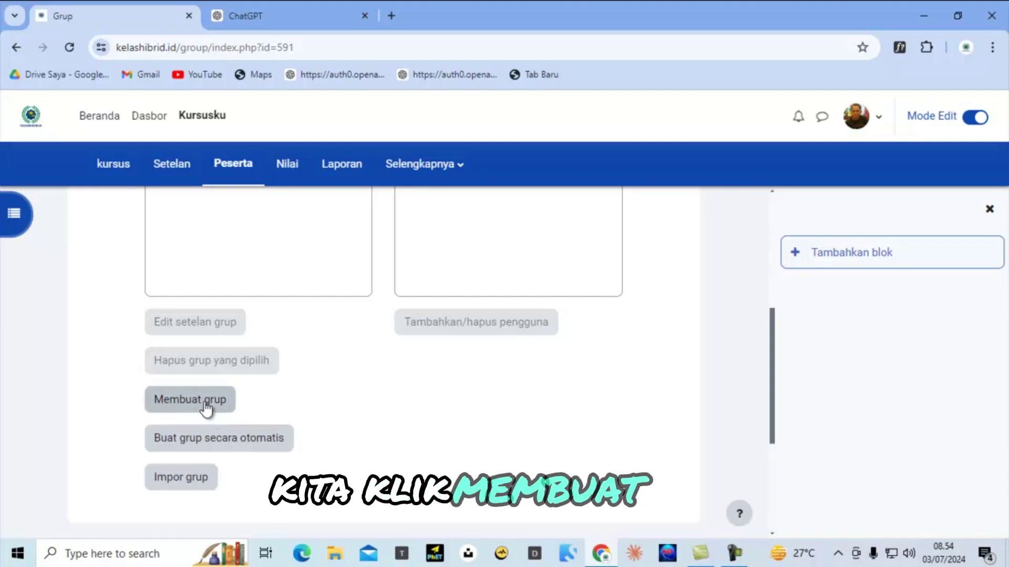
{"action": "left_click", "coordinate": [204, 403]}
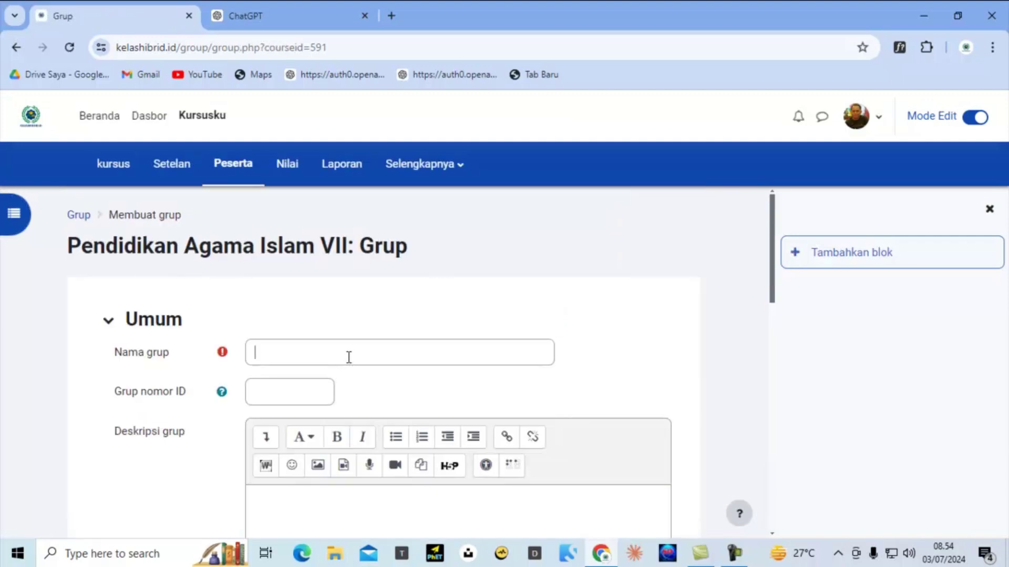
Save a new group named 'Guru' and go to its Tambahkan/hapus pengguna page.
{"action": "left_click", "coordinate": [348, 358]}
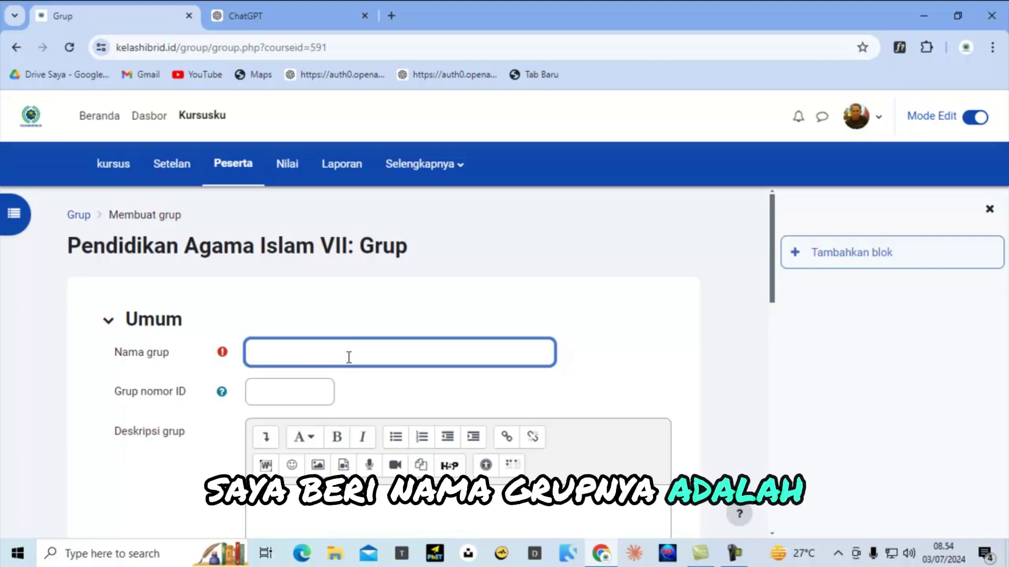
{"action": "type", "text": "G"}
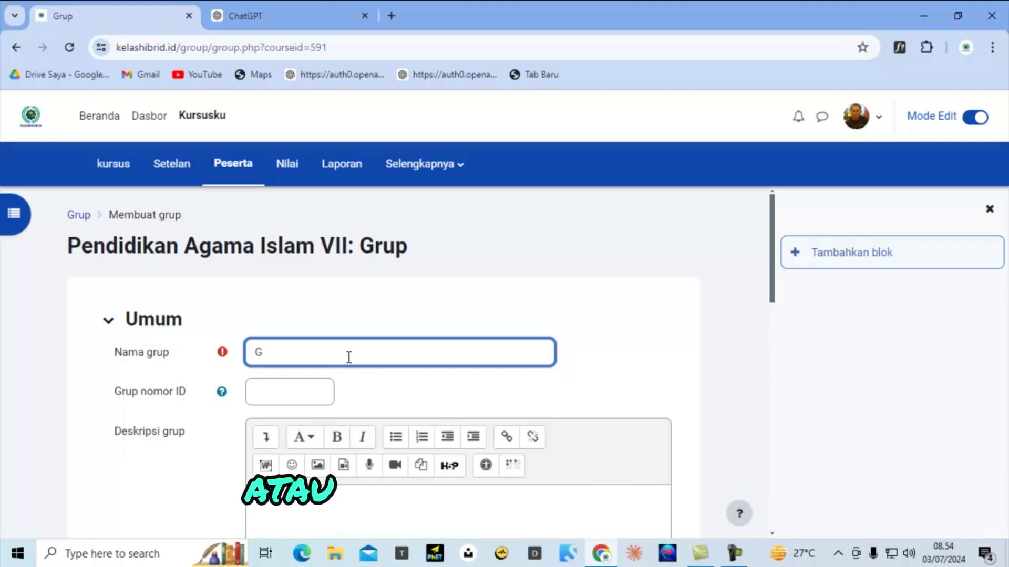
{"action": "type", "text": "uru"}
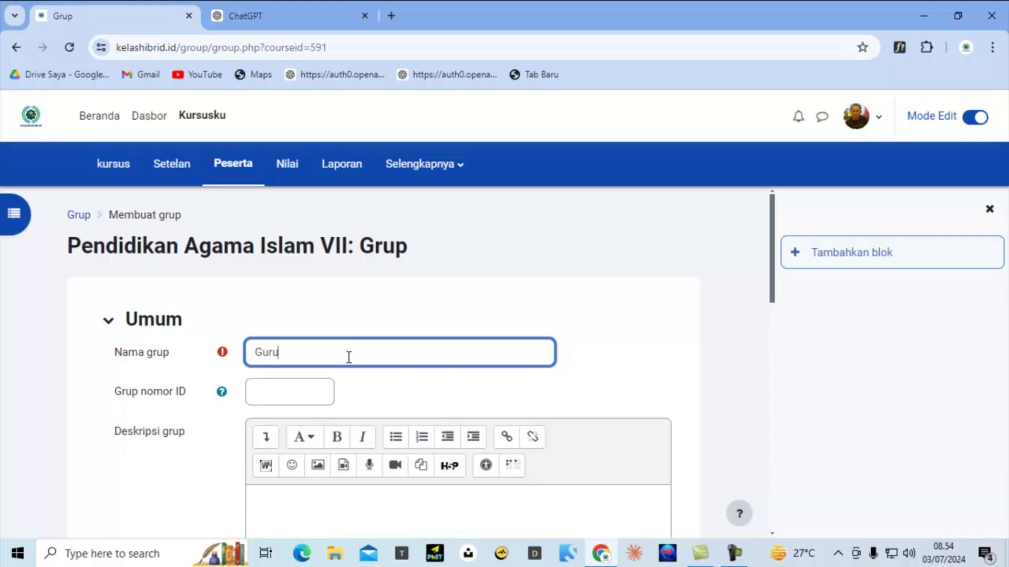
{"action": "scroll", "coordinate": [348, 358], "scroll_direction": "down", "scroll_amount": 3}
{"action": "scroll", "coordinate": [358, 377], "scroll_direction": "down", "scroll_amount": 4}
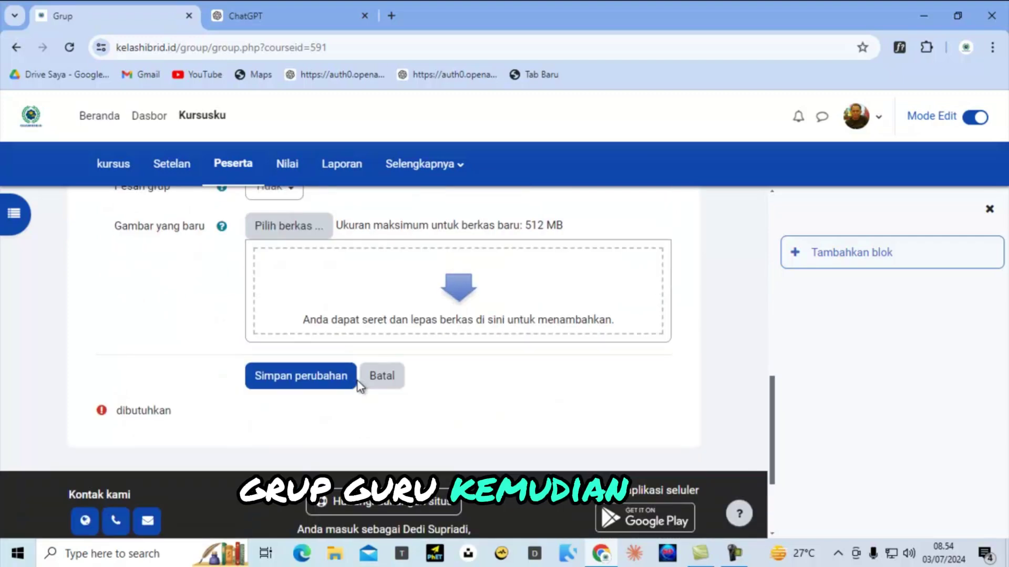
{"action": "scroll", "coordinate": [248, 312], "scroll_direction": "up", "scroll_amount": 7}
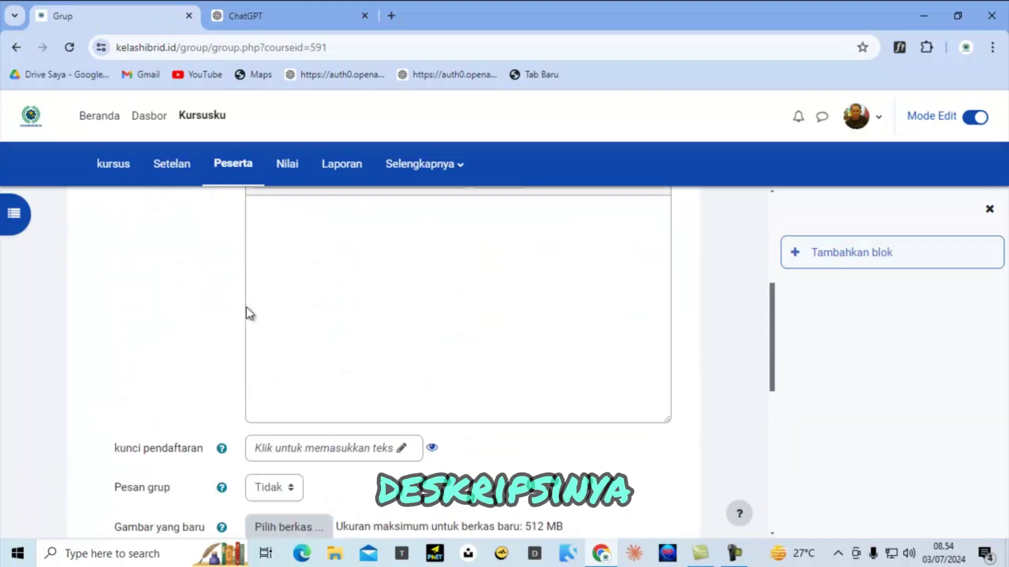
{"action": "scroll", "coordinate": [331, 373], "scroll_direction": "down", "scroll_amount": 5}
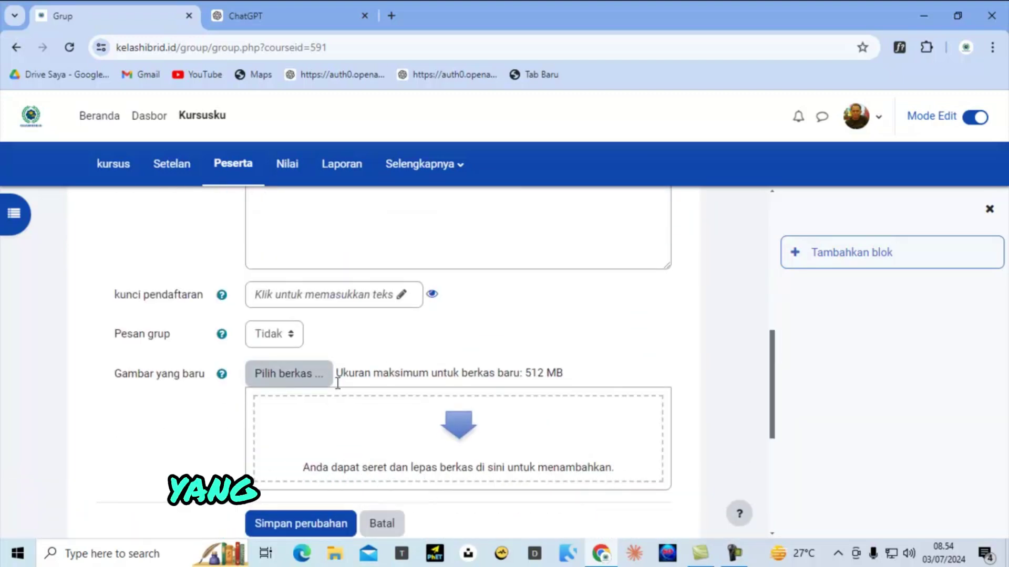
{"action": "scroll", "coordinate": [326, 357], "scroll_direction": "down", "scroll_amount": 3}
{"action": "left_click", "coordinate": [322, 384]}
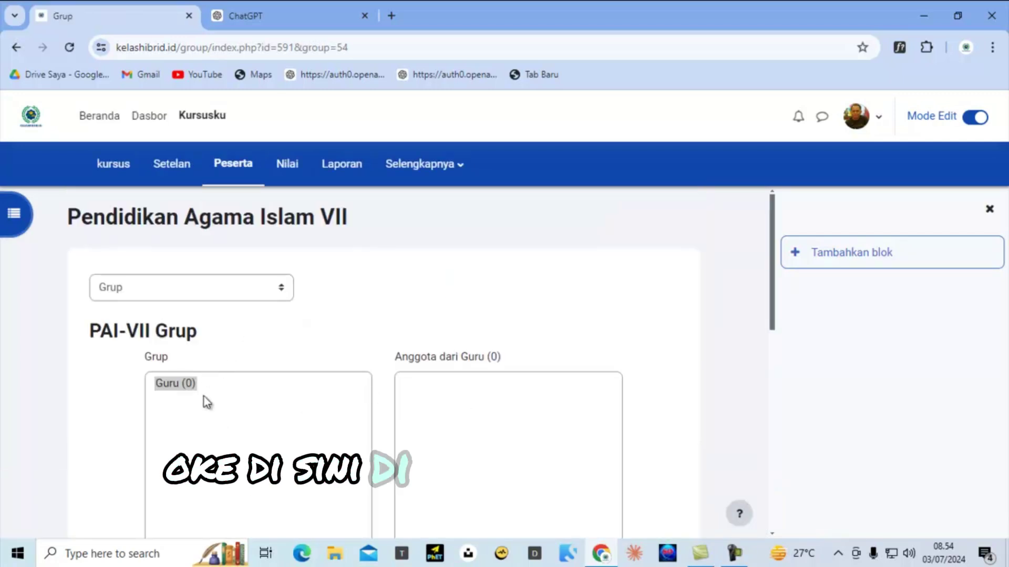
{"action": "scroll", "coordinate": [223, 392], "scroll_direction": "down", "scroll_amount": 4}
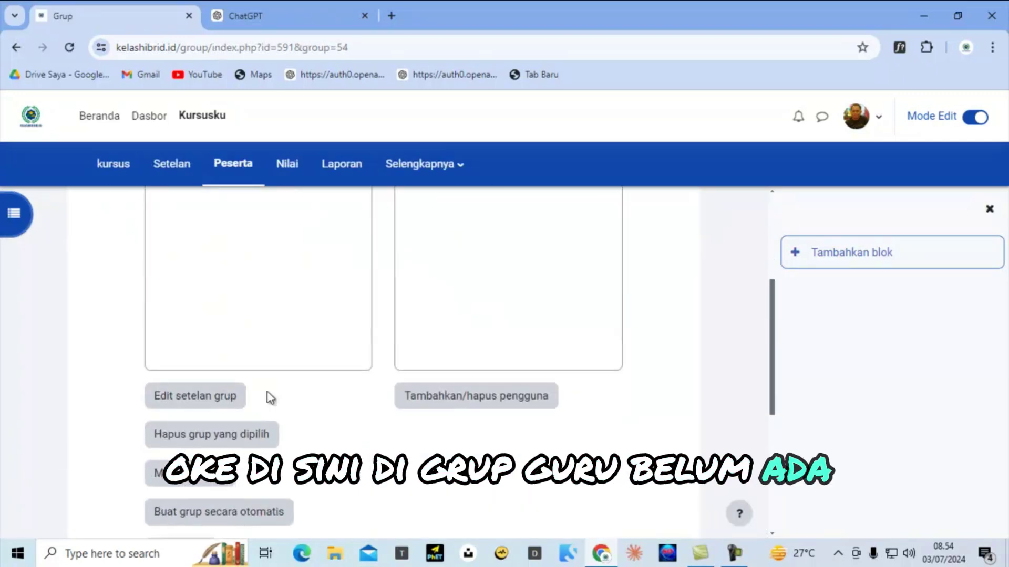
{"action": "left_click", "coordinate": [503, 402]}
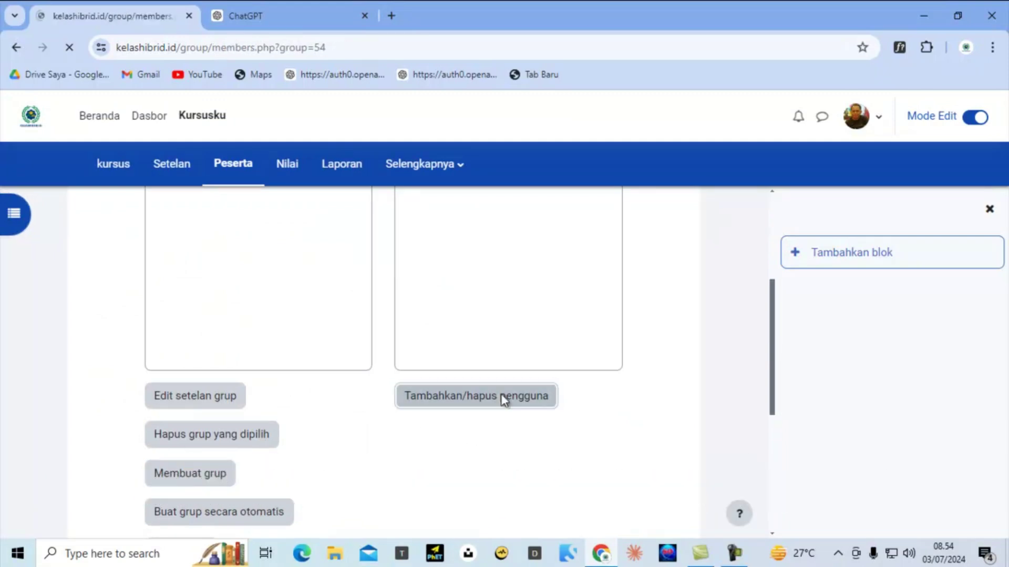
Search potential members for the first teacher by name and add them to Guru.
{"action": "scroll", "coordinate": [504, 401], "scroll_direction": "down", "scroll_amount": 4}
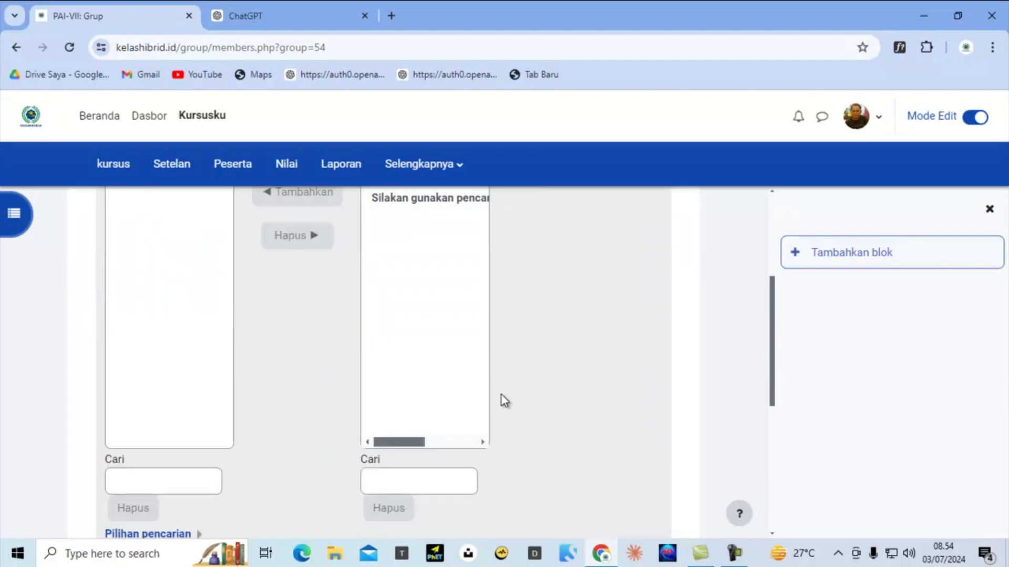
{"action": "left_click", "coordinate": [421, 487]}
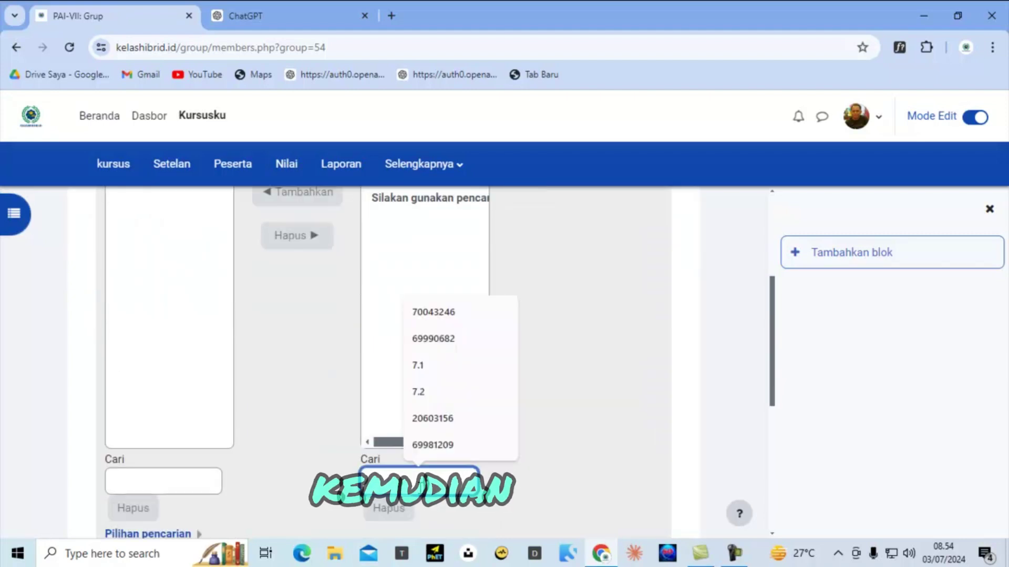
{"action": "type", "text": "ded"}
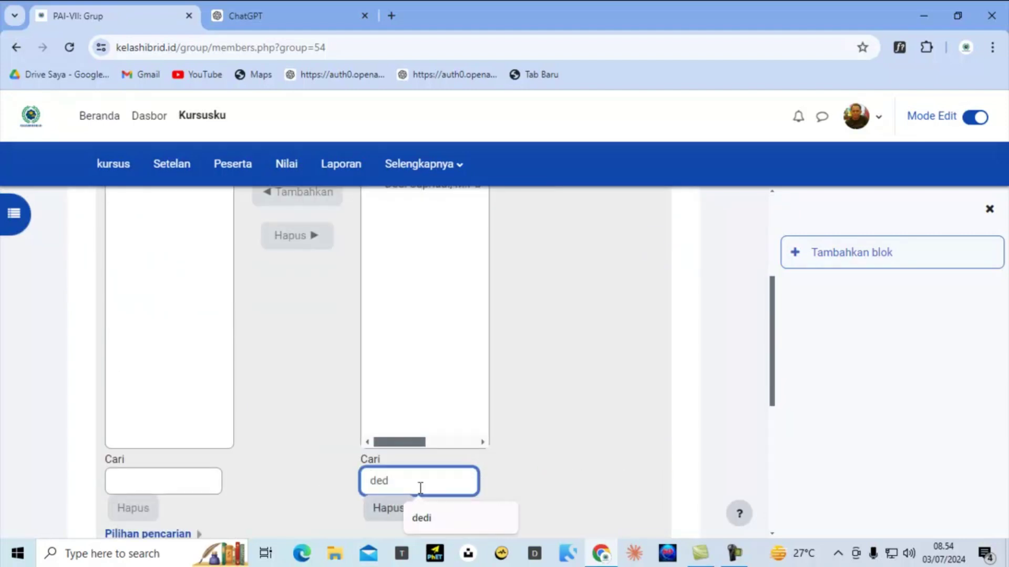
{"action": "type", "text": "i"}
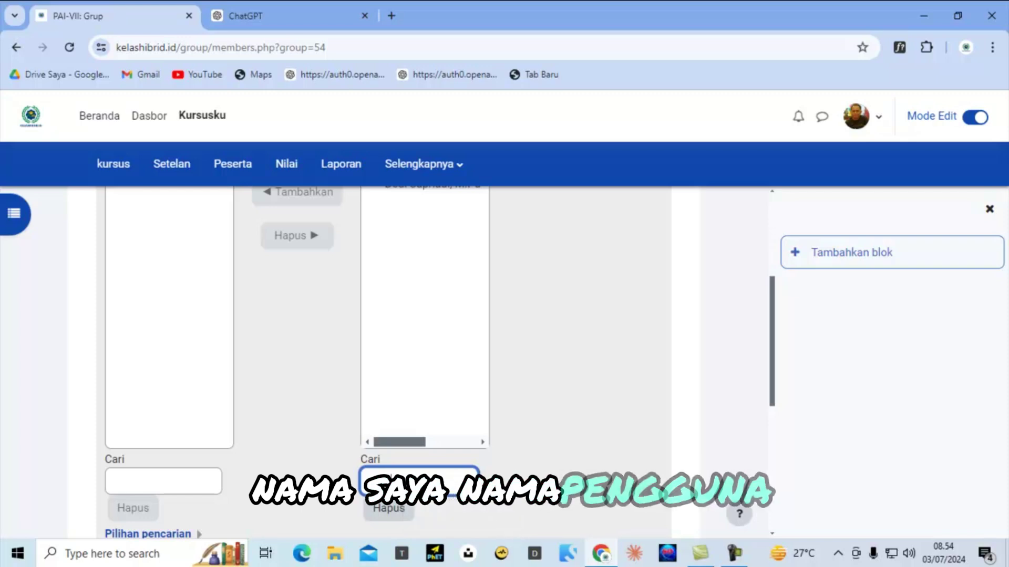
{"action": "scroll", "coordinate": [445, 374], "scroll_direction": "up", "scroll_amount": 3}
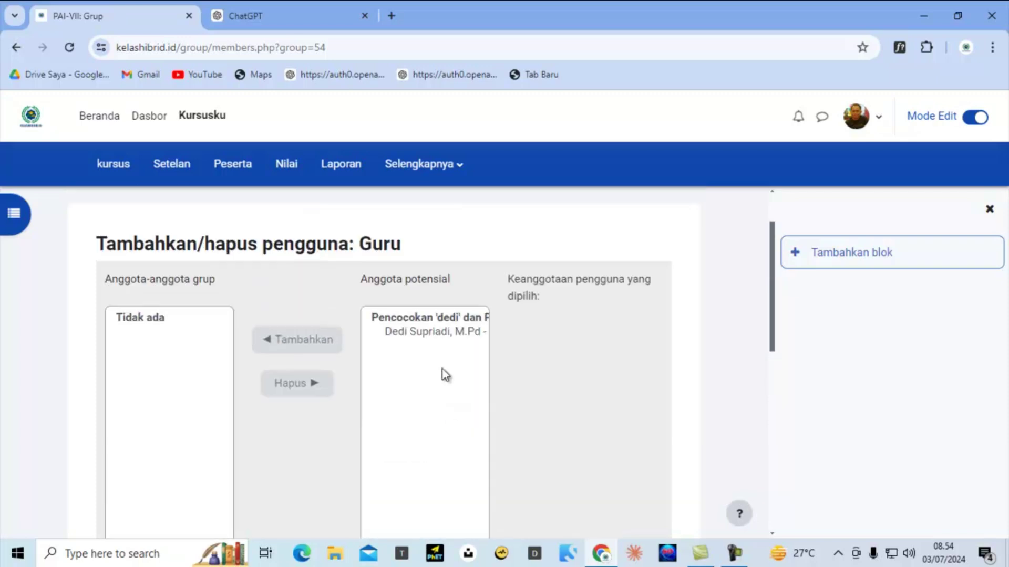
{"action": "left_click", "coordinate": [436, 334]}
{"action": "scroll", "coordinate": [435, 336], "scroll_direction": "down", "scroll_amount": 1}
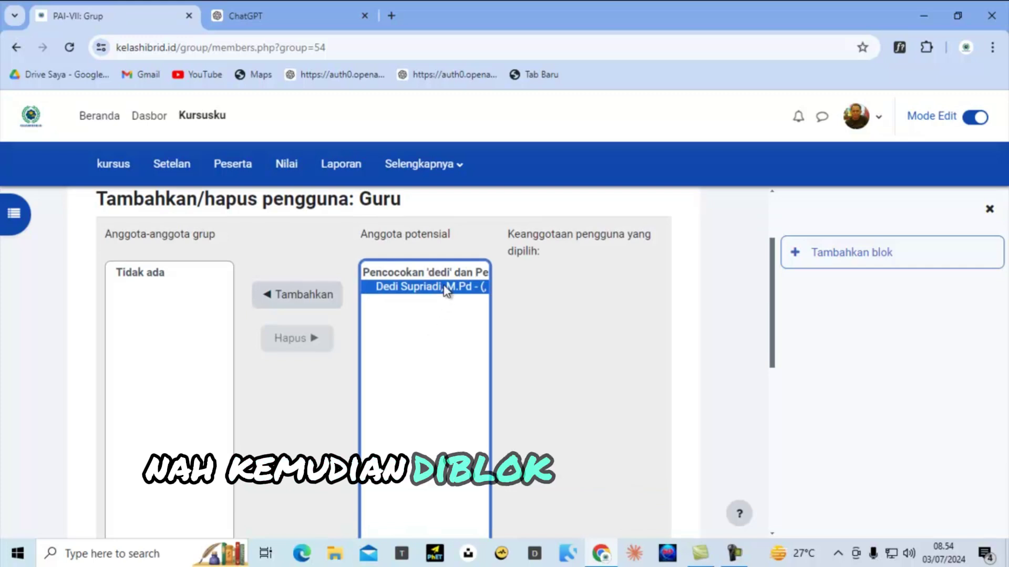
{"action": "left_click", "coordinate": [307, 296]}
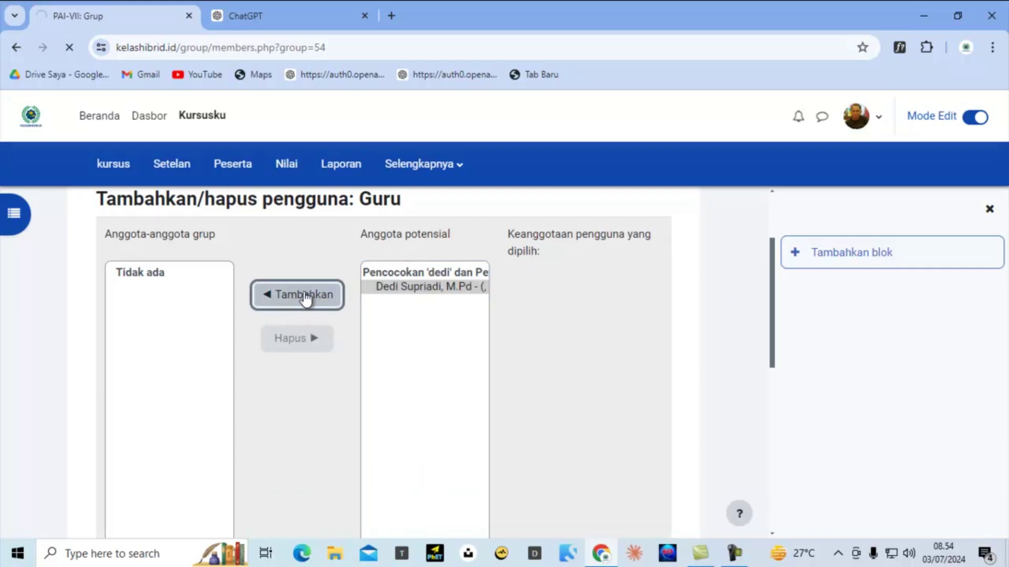
{"action": "scroll", "coordinate": [401, 349], "scroll_direction": "down", "scroll_amount": 5}
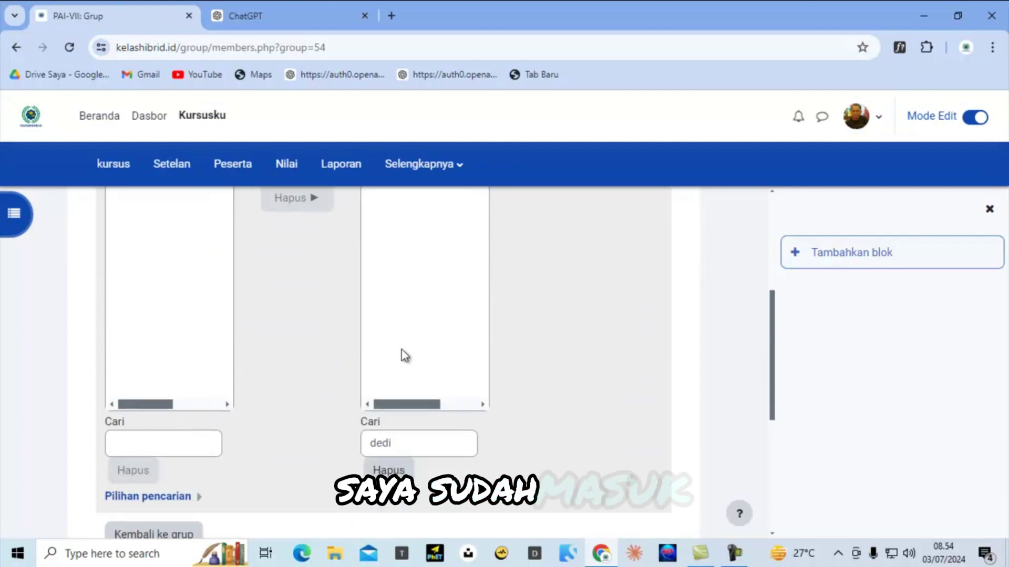
{"action": "scroll", "coordinate": [401, 349], "scroll_direction": "down", "scroll_amount": 3}
Search for the second teacher by name and add them, giving Guru two Pengajar members.
{"action": "left_click", "coordinate": [400, 259]}
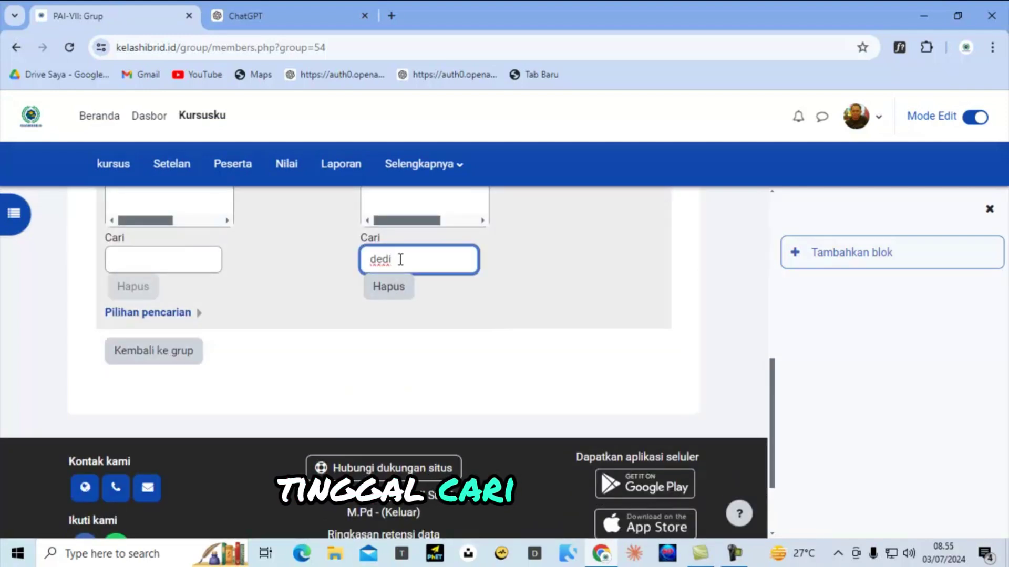
{"action": "key", "text": "BackSpace"}
{"action": "key", "text": "BackSpace"}
{"action": "key", "text": "BackSpace"}
{"action": "key", "text": "BackSpace"}
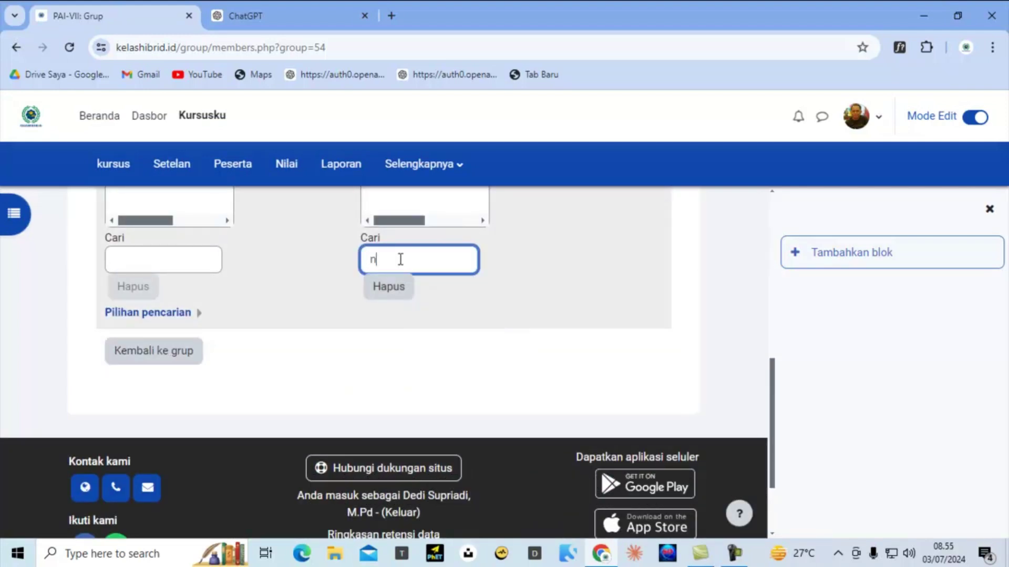
{"action": "type", "text": "nurdin"}
{"action": "scroll", "coordinate": [504, 320], "scroll_direction": "up", "scroll_amount": 3}
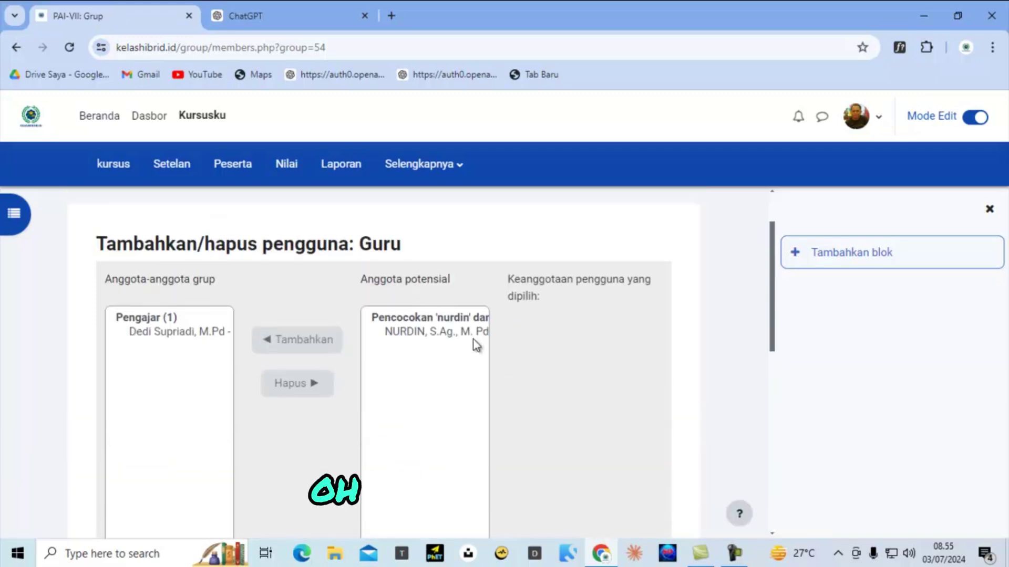
{"action": "left_click", "coordinate": [440, 333]}
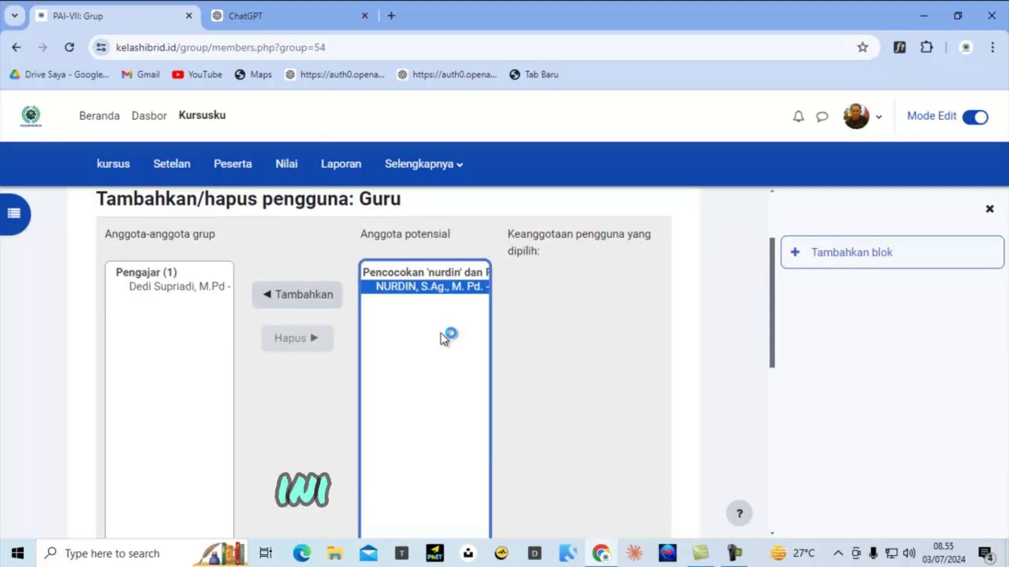
{"action": "left_click", "coordinate": [305, 295]}
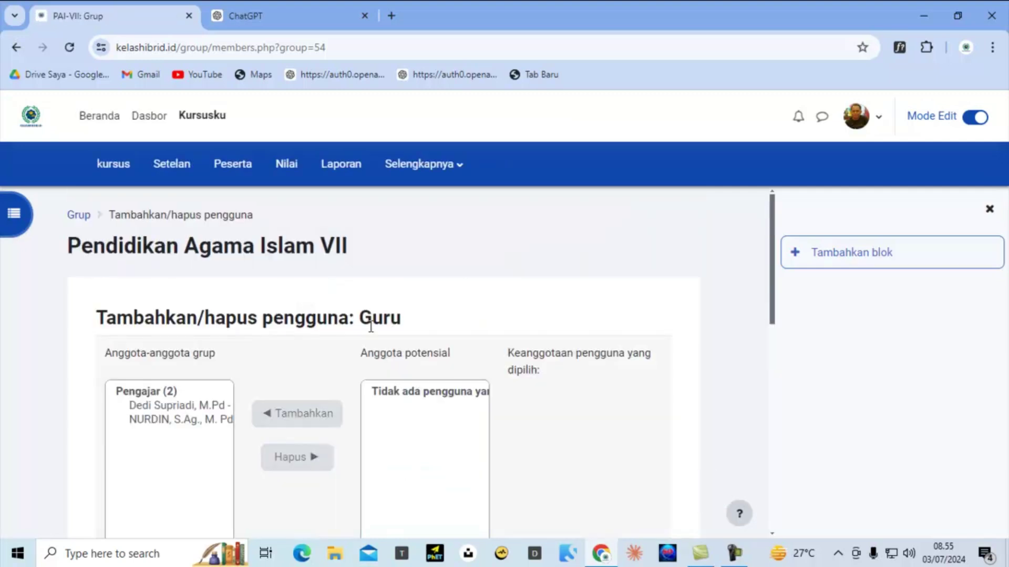
{"action": "scroll", "coordinate": [405, 347], "scroll_direction": "down", "scroll_amount": 6}
{"action": "scroll", "coordinate": [239, 284], "scroll_direction": "down", "scroll_amount": 4}
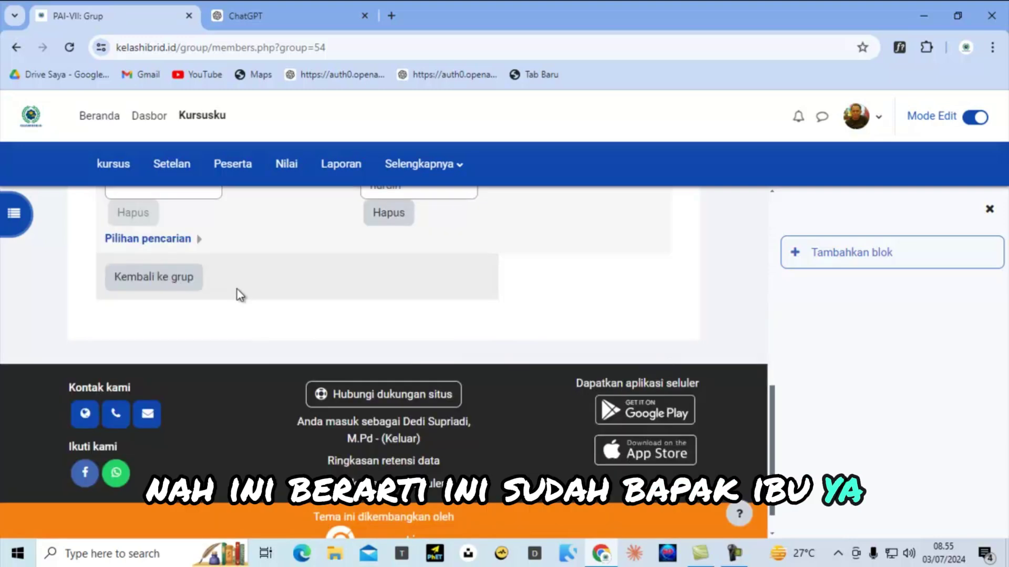
{"action": "scroll", "coordinate": [237, 289], "scroll_direction": "up", "scroll_amount": 10}
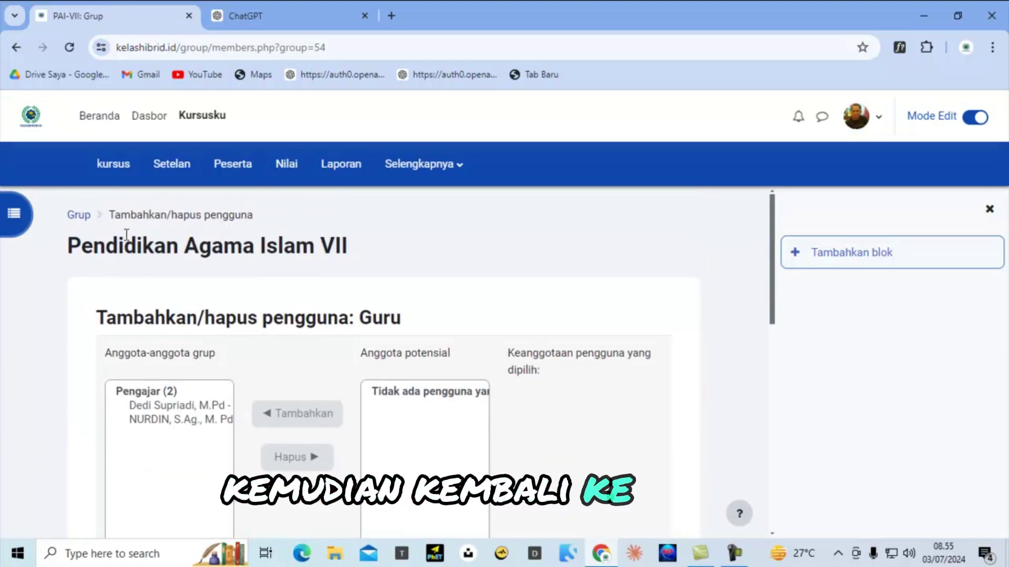
Check the participant list's Grup column to confirm both teachers are in the Guru group.
{"action": "left_click", "coordinate": [237, 166]}
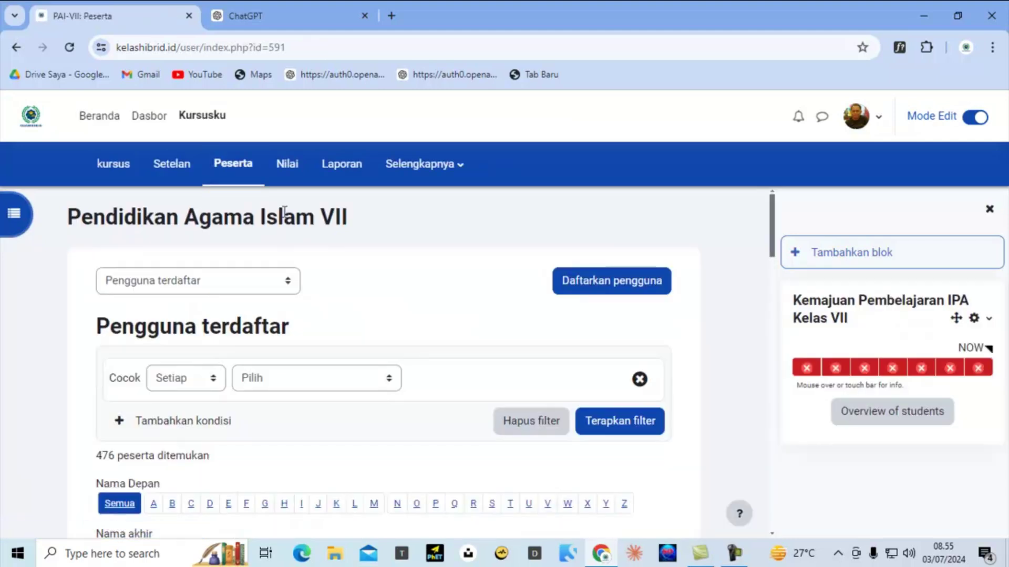
{"action": "scroll", "coordinate": [367, 282], "scroll_direction": "down", "scroll_amount": 5}
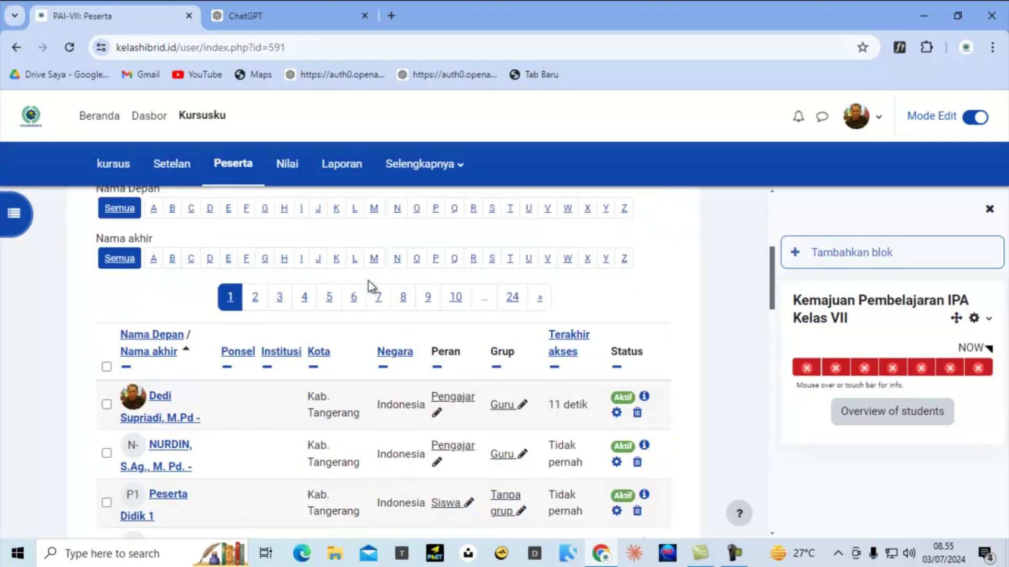
{"action": "scroll", "coordinate": [368, 282], "scroll_direction": "down", "scroll_amount": 1}
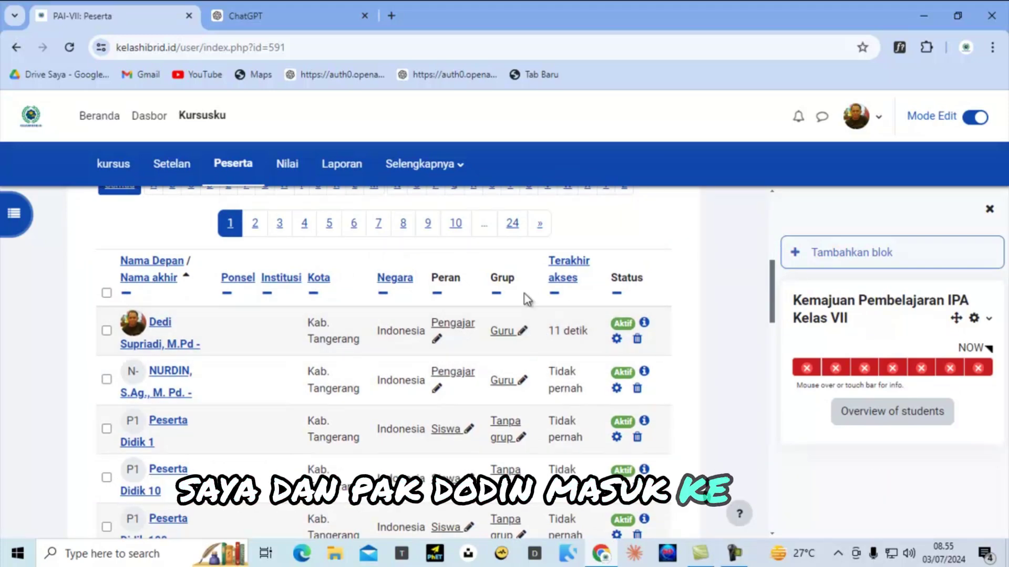
{"action": "scroll", "coordinate": [499, 389], "scroll_direction": "down", "scroll_amount": 2}
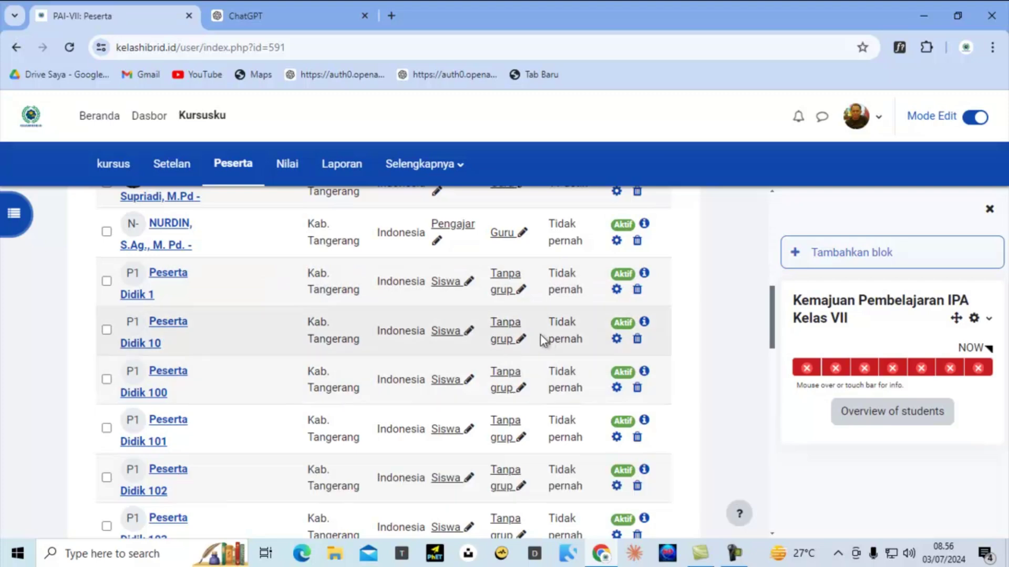
{"action": "scroll", "coordinate": [540, 334], "scroll_direction": "up", "scroll_amount": 8}
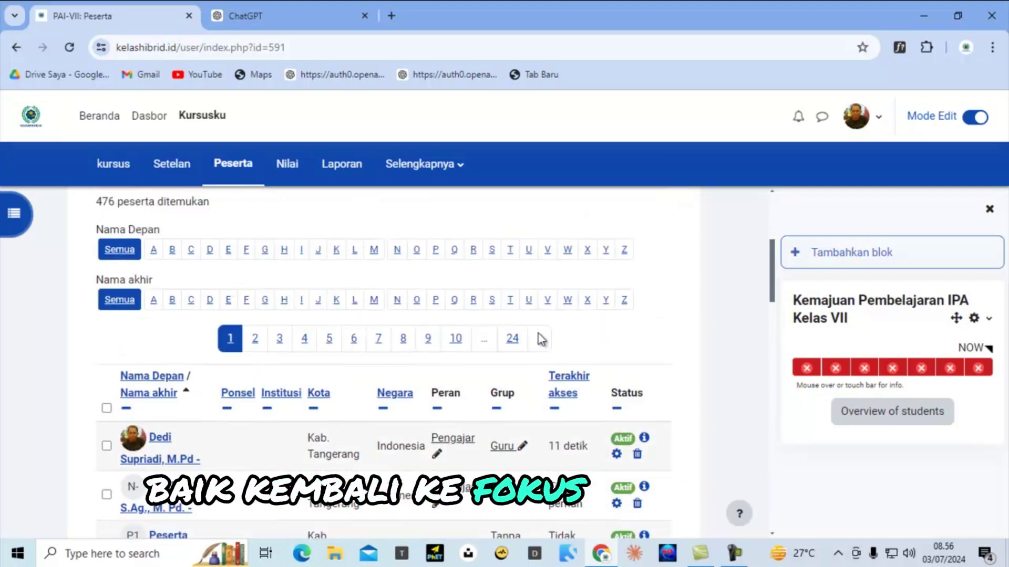
{"action": "scroll", "coordinate": [537, 336], "scroll_direction": "up", "scroll_amount": 2}
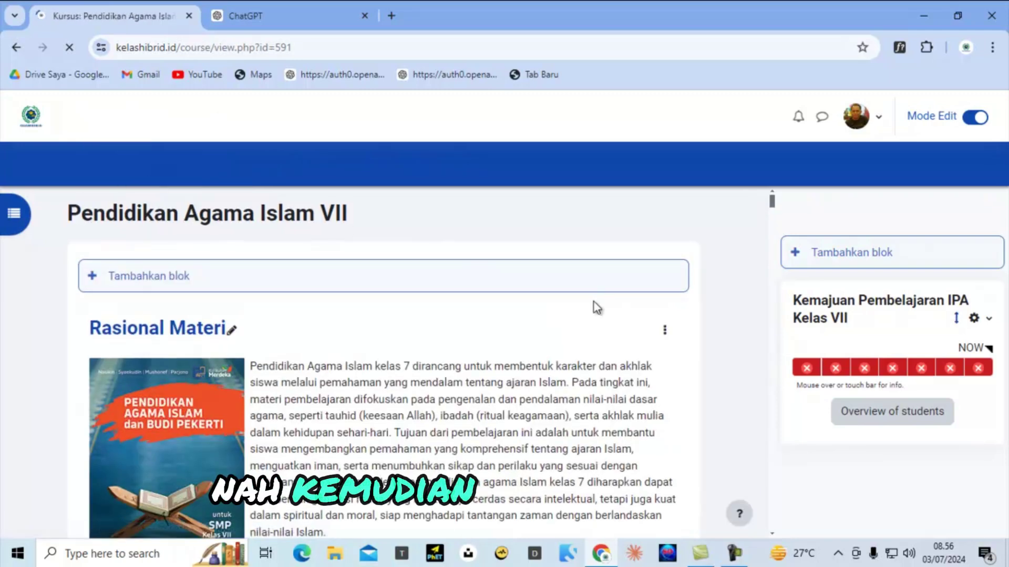
{"action": "scroll", "coordinate": [593, 302], "scroll_direction": "down", "scroll_amount": 4}
{"action": "scroll", "coordinate": [593, 302], "scroll_direction": "down", "scroll_amount": 3}
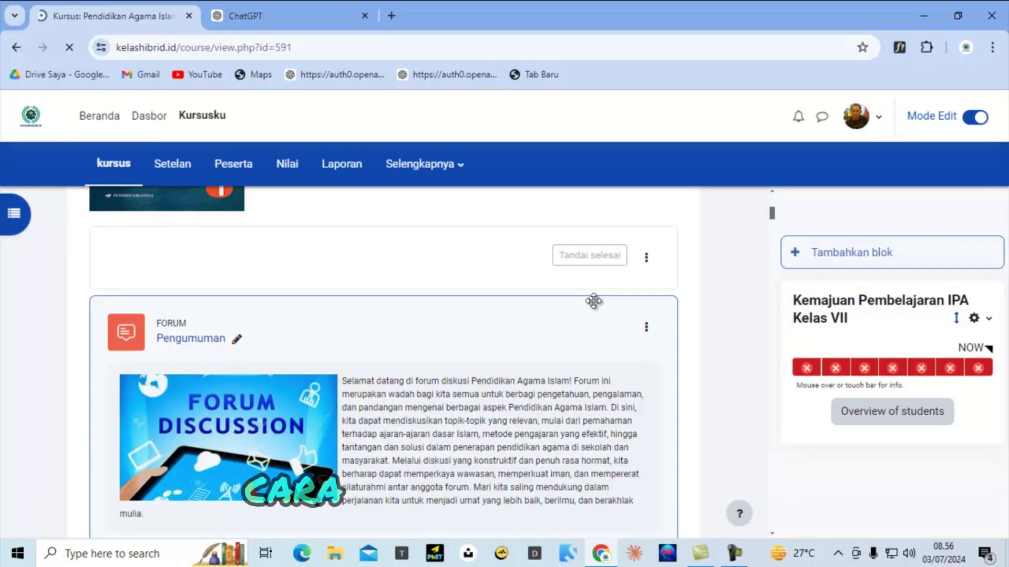
{"action": "scroll", "coordinate": [593, 301], "scroll_direction": "down", "scroll_amount": 3}
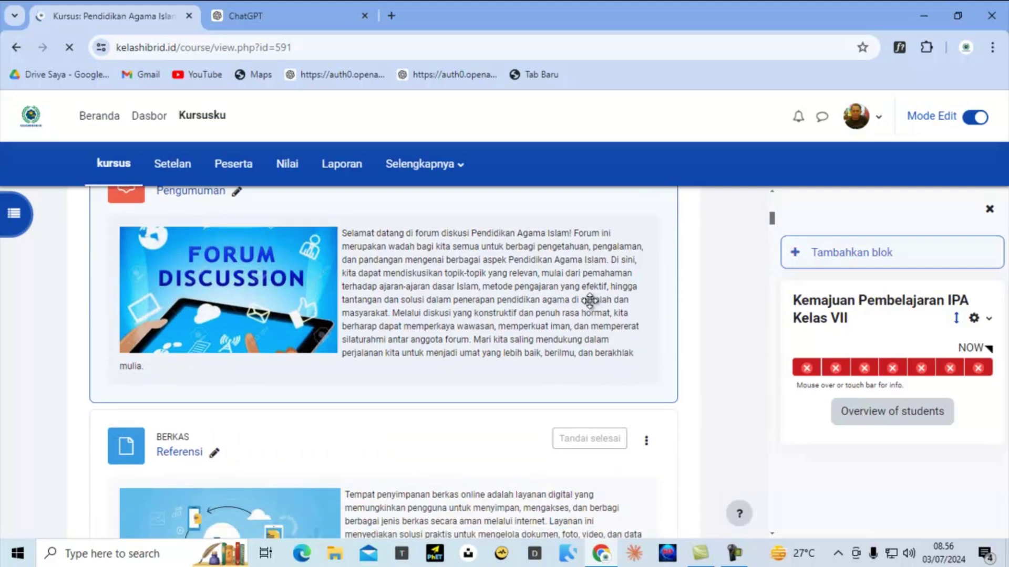
{"action": "scroll", "coordinate": [591, 301], "scroll_direction": "up", "scroll_amount": 5}
{"action": "scroll", "coordinate": [591, 302], "scroll_direction": "up", "scroll_amount": 3}
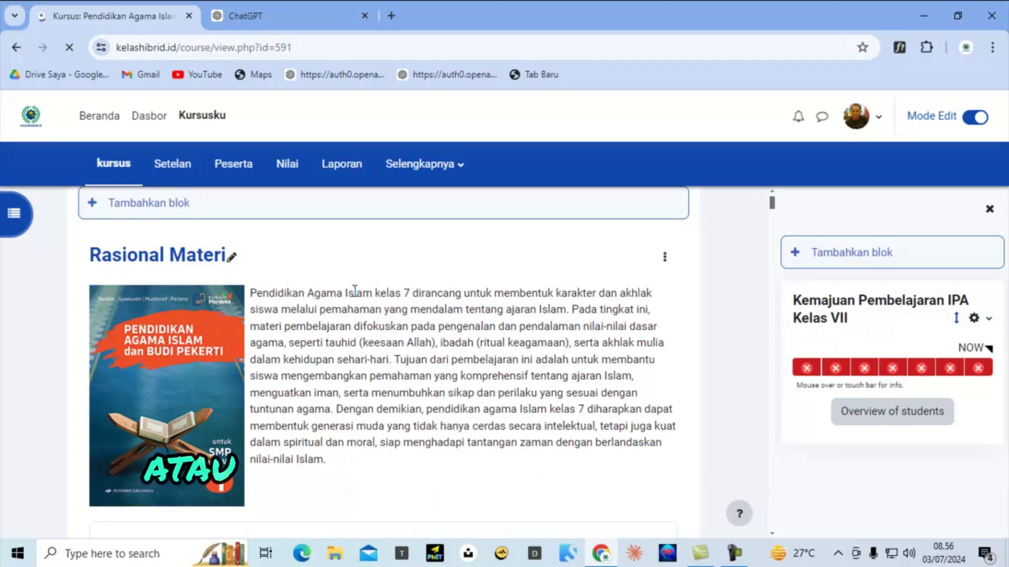
{"action": "scroll", "coordinate": [327, 304], "scroll_direction": "down", "scroll_amount": 10}
{"action": "scroll", "coordinate": [326, 307], "scroll_direction": "down", "scroll_amount": 9}
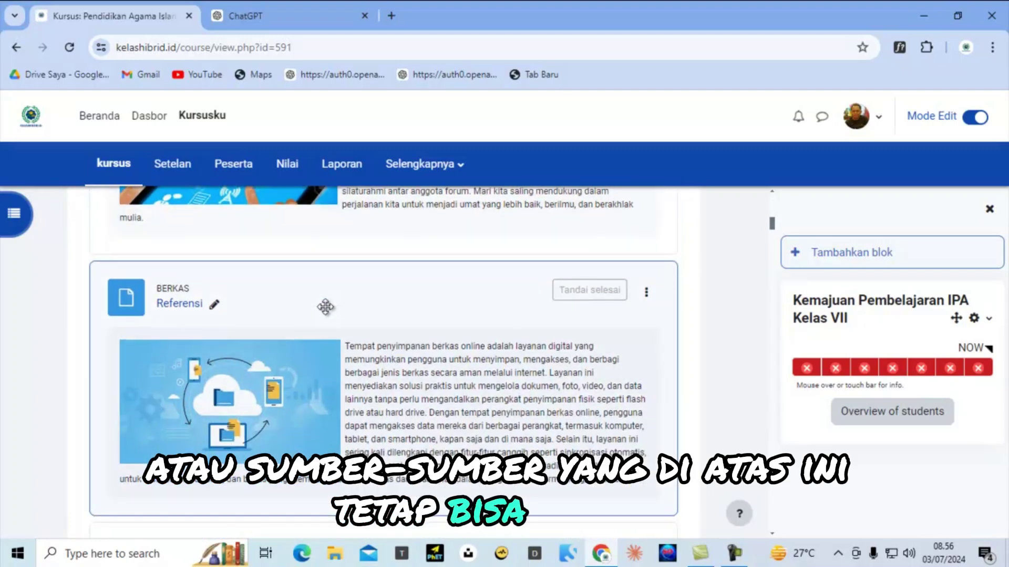
{"action": "scroll", "coordinate": [325, 306], "scroll_direction": "down", "scroll_amount": 10}
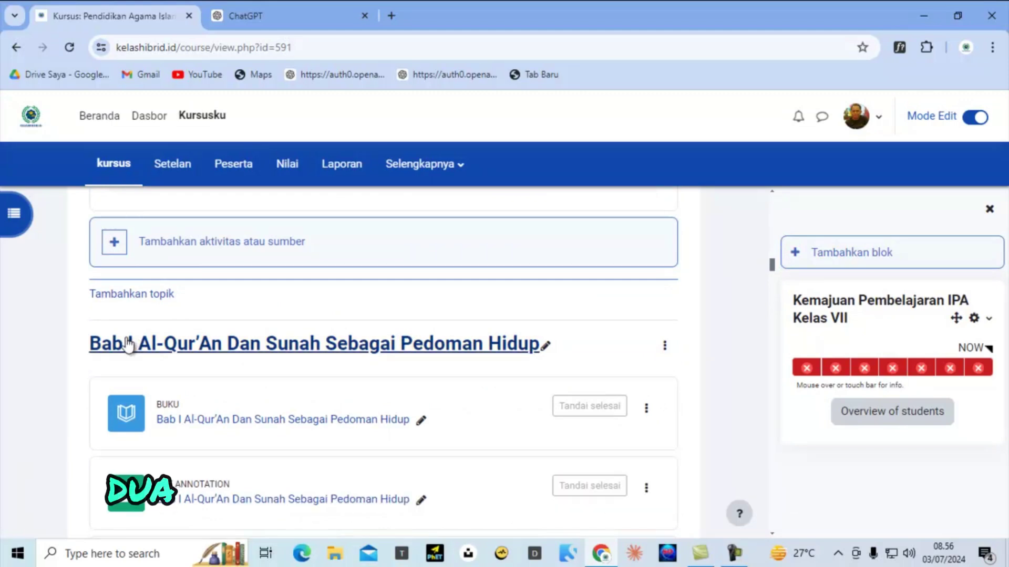
{"action": "scroll", "coordinate": [513, 353], "scroll_direction": "down", "scroll_amount": 10}
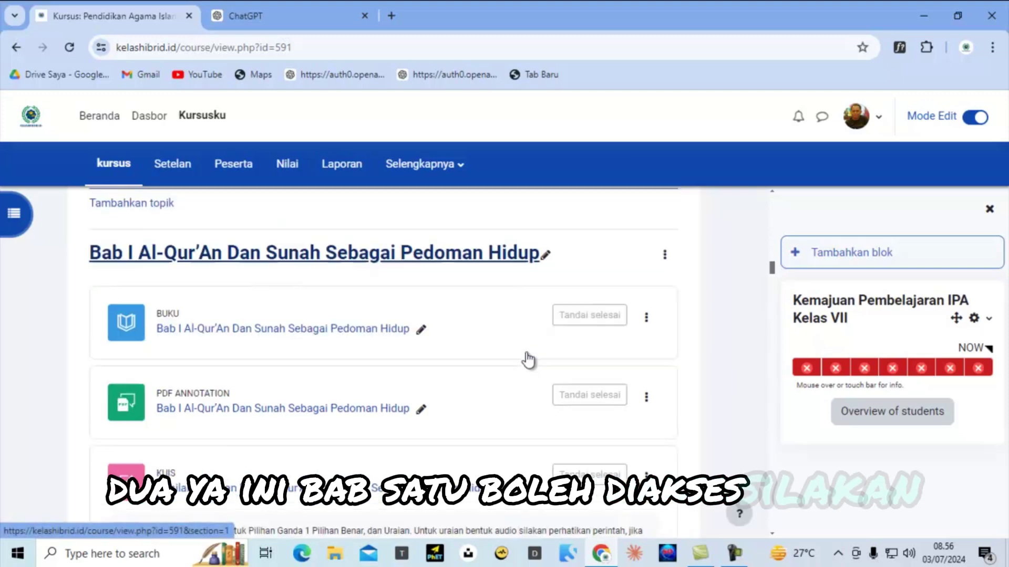
{"action": "scroll", "coordinate": [524, 351], "scroll_direction": "down", "scroll_amount": 12}
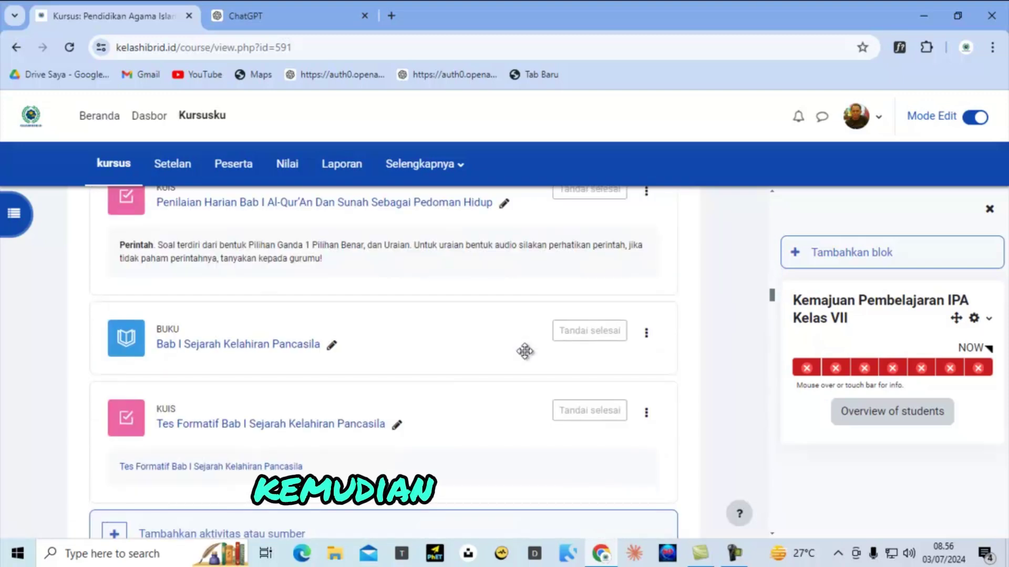
{"action": "scroll", "coordinate": [524, 355], "scroll_direction": "down", "scroll_amount": 4}
{"action": "scroll", "coordinate": [574, 354], "scroll_direction": "up", "scroll_amount": 1}
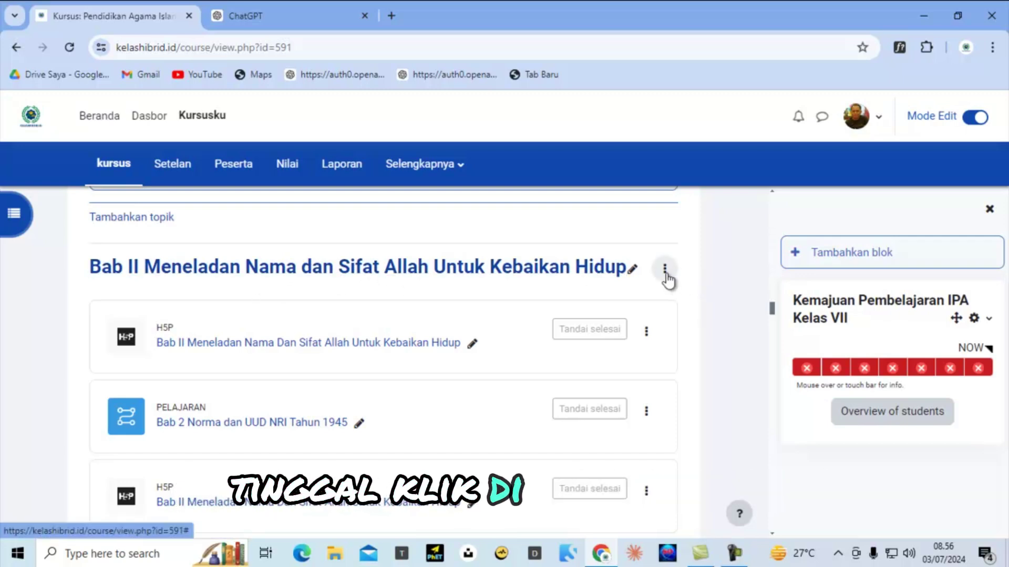
Hide the Bab II Meneladan Nama dan Sifat Allah topic with Sembunyikan topik.
{"action": "left_click", "coordinate": [664, 270]}
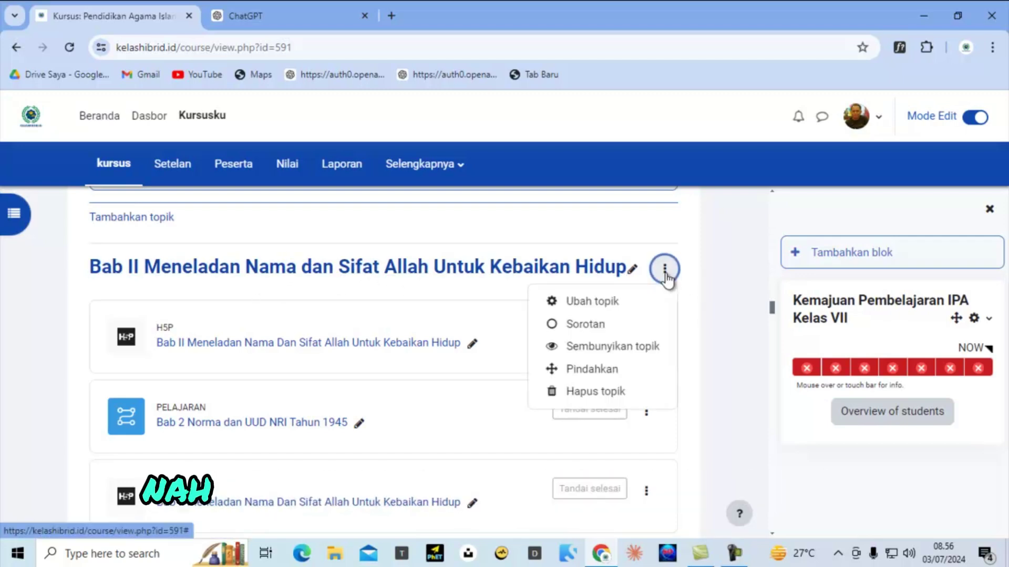
{"action": "left_click", "coordinate": [621, 350]}
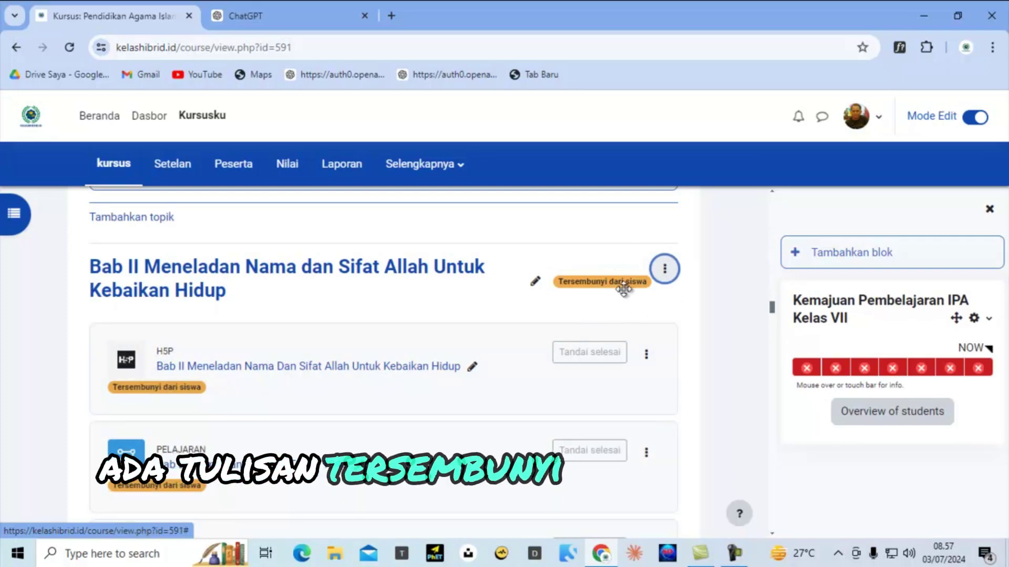
{"action": "scroll", "coordinate": [601, 304], "scroll_direction": "down", "scroll_amount": 3}
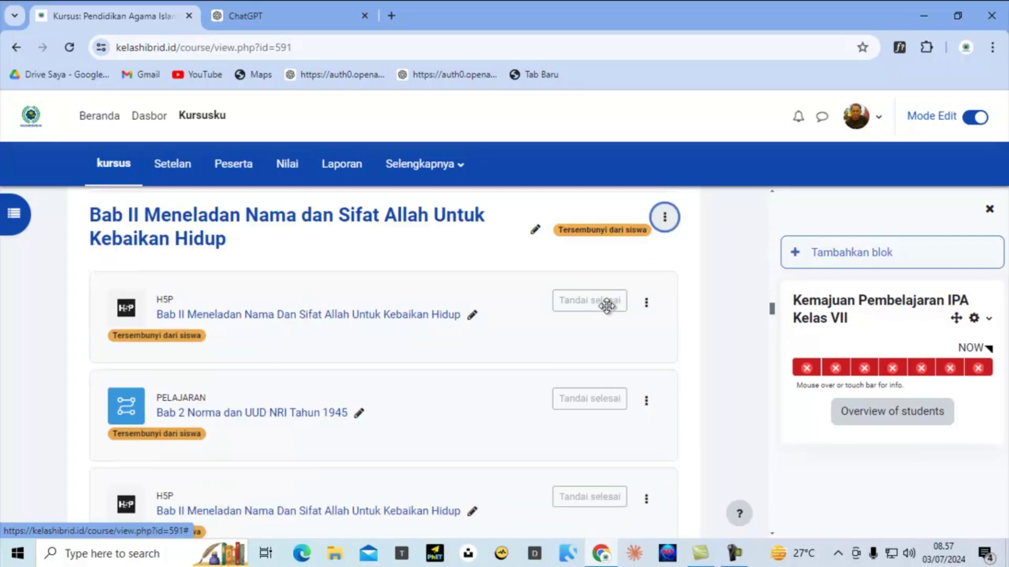
{"action": "scroll", "coordinate": [599, 305], "scroll_direction": "down", "scroll_amount": 4}
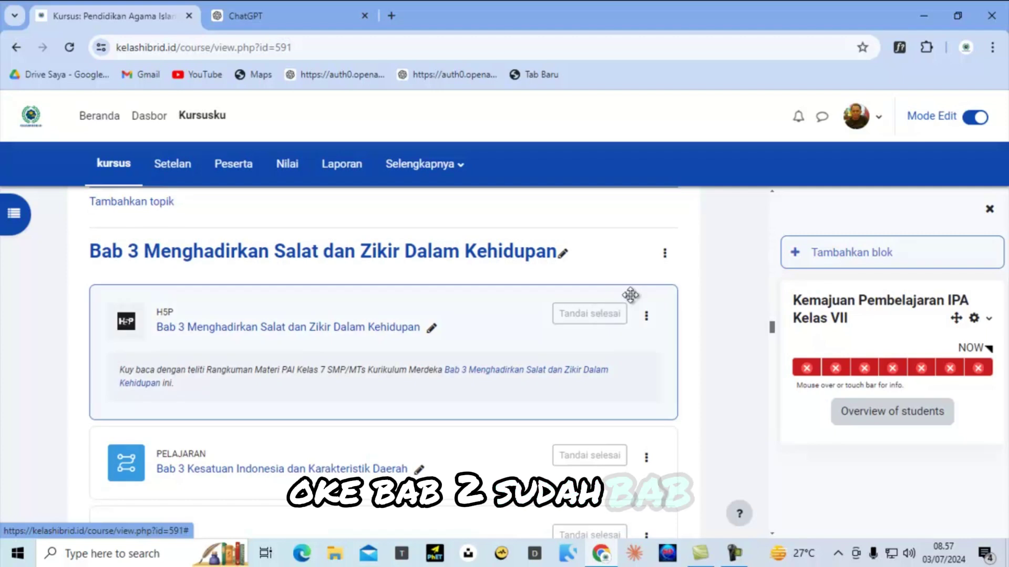
Hide the Bab 3 and Bab 4 topics from students.
{"action": "left_click", "coordinate": [666, 257]}
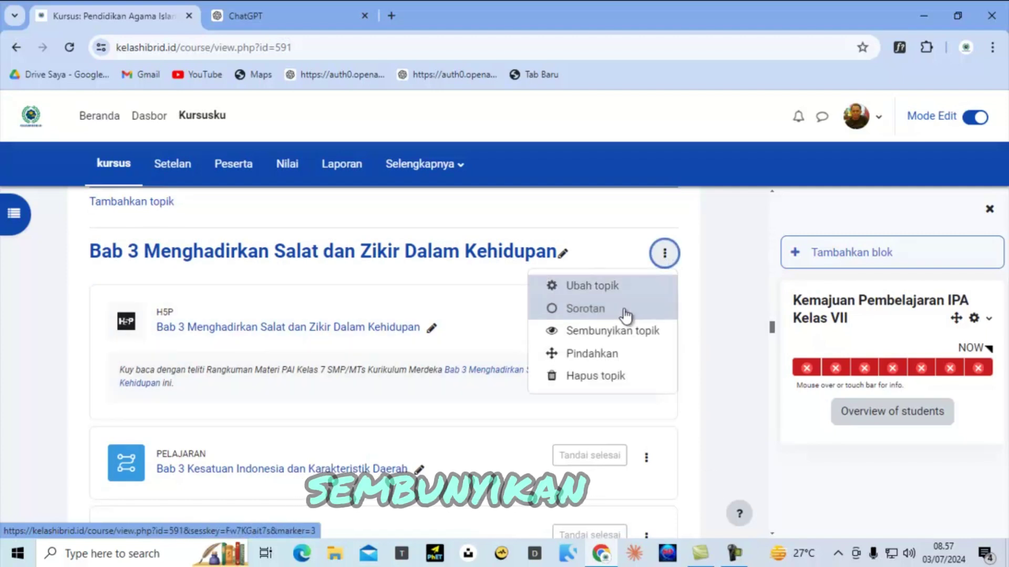
{"action": "left_click", "coordinate": [615, 332]}
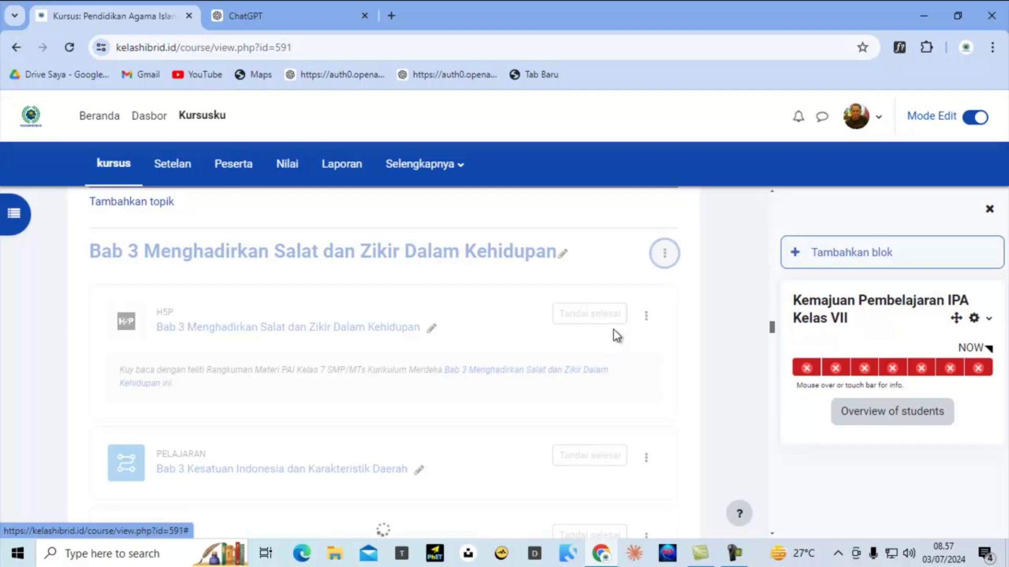
{"action": "scroll", "coordinate": [614, 330], "scroll_direction": "down", "scroll_amount": 6}
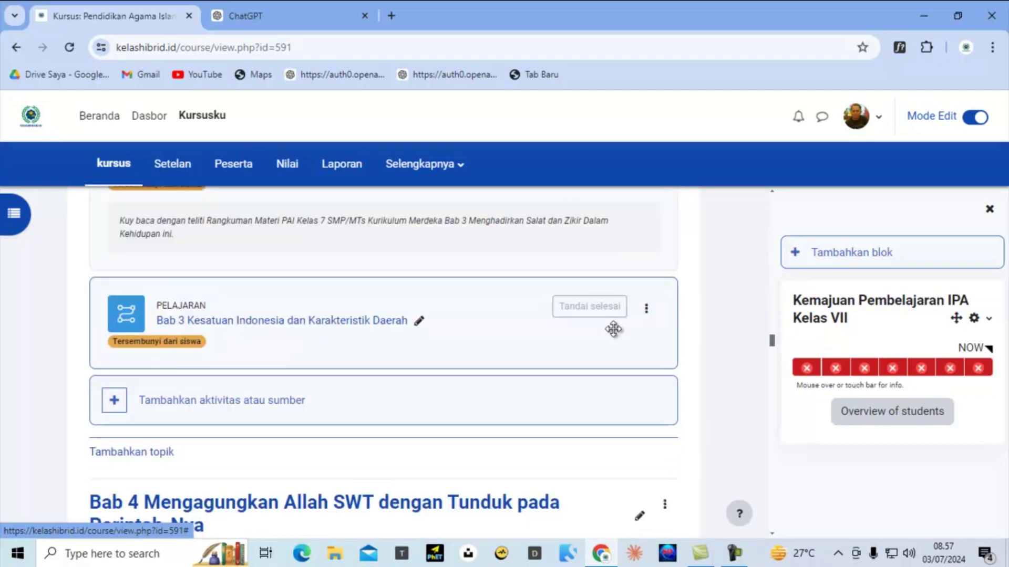
{"action": "scroll", "coordinate": [613, 330], "scroll_direction": "down", "scroll_amount": 3}
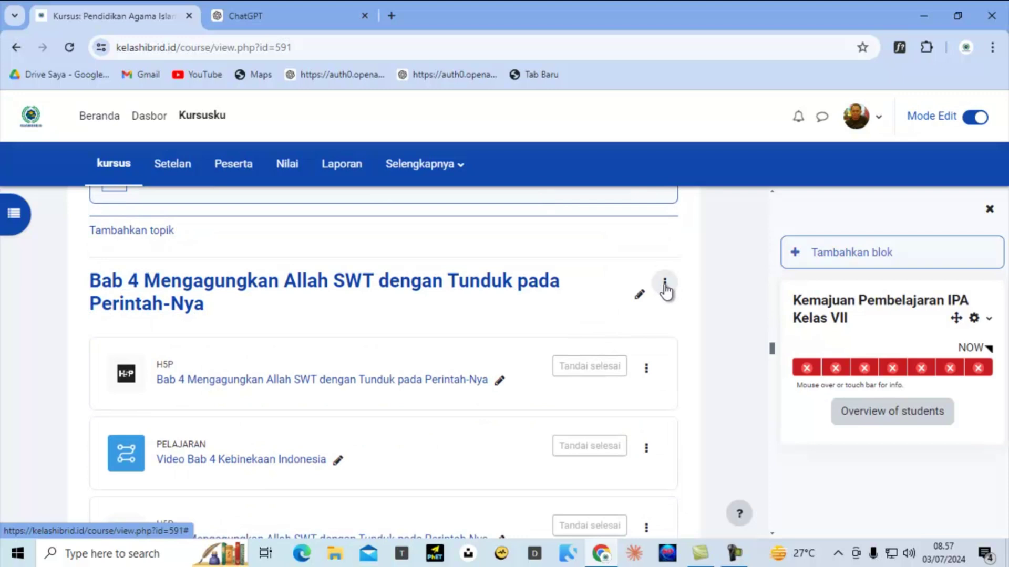
{"action": "left_click", "coordinate": [665, 288]}
{"action": "left_click", "coordinate": [615, 358]}
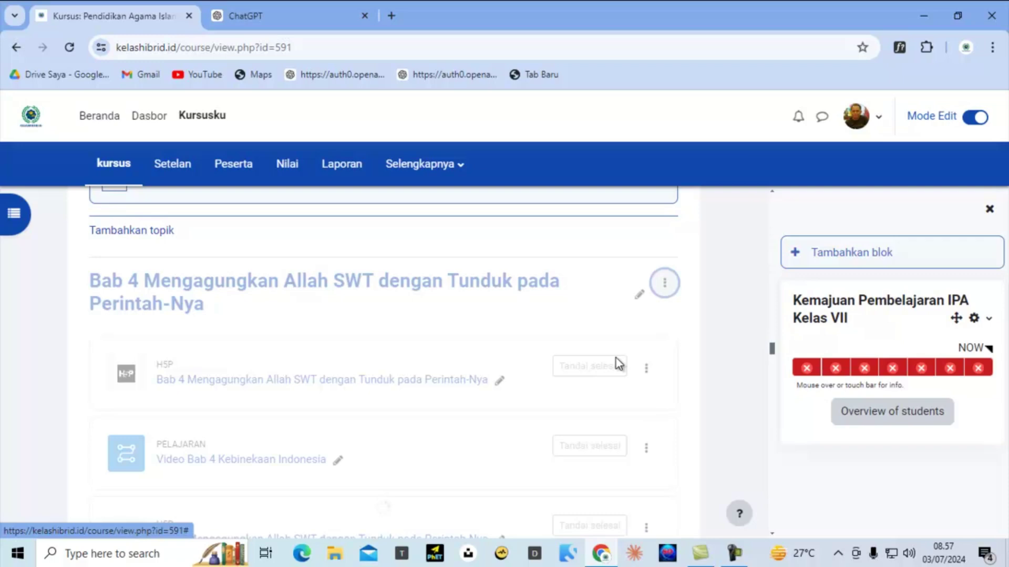
{"action": "scroll", "coordinate": [616, 358], "scroll_direction": "down", "scroll_amount": 2}
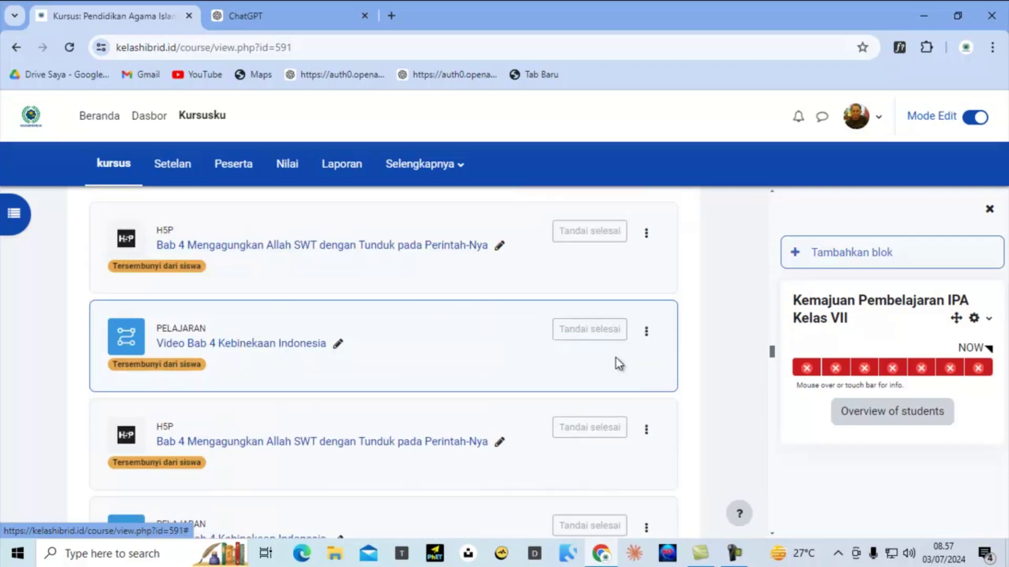
{"action": "scroll", "coordinate": [616, 357], "scroll_direction": "down", "scroll_amount": 3}
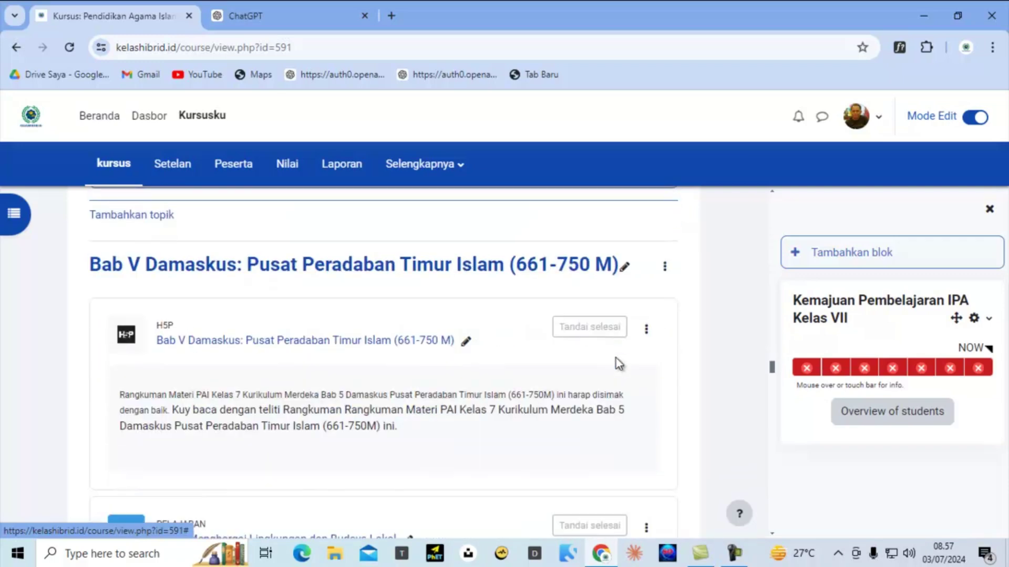
Hide the Bab V Damaskus: Pusat Peradaban Timur Islam topic from students.
{"action": "left_click", "coordinate": [664, 269]}
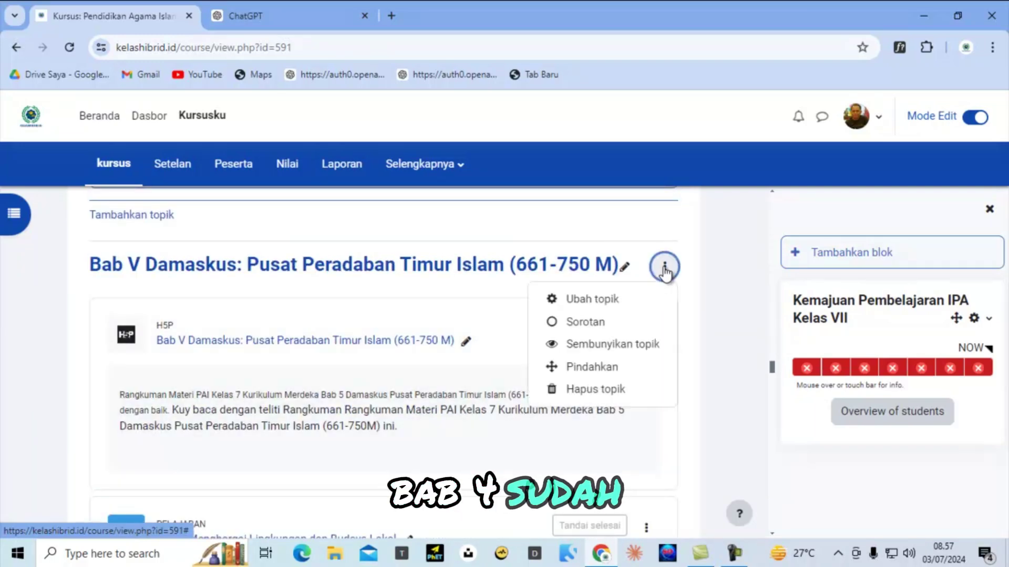
{"action": "left_click", "coordinate": [610, 344]}
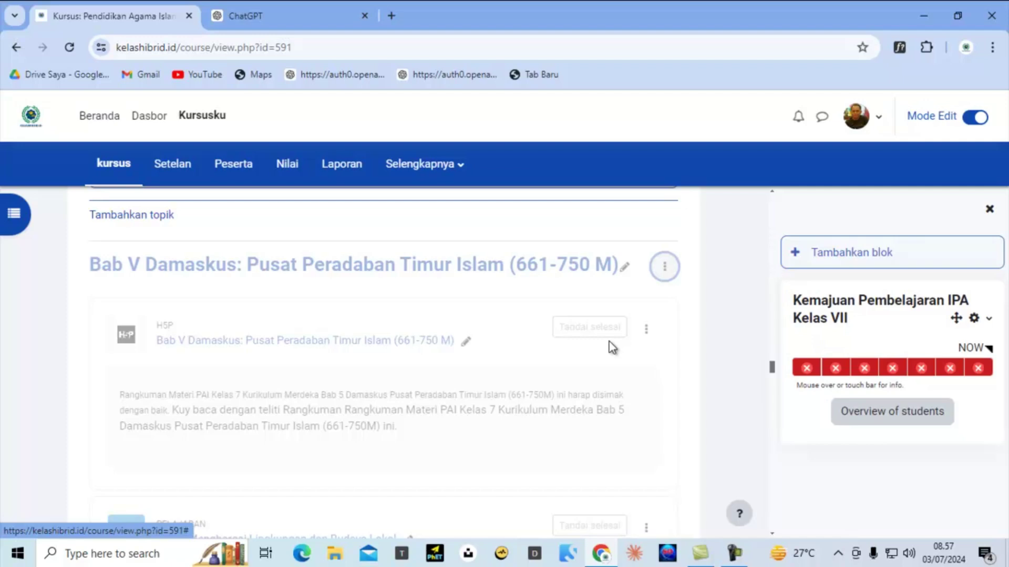
{"action": "scroll", "coordinate": [609, 341], "scroll_direction": "down", "scroll_amount": 10}
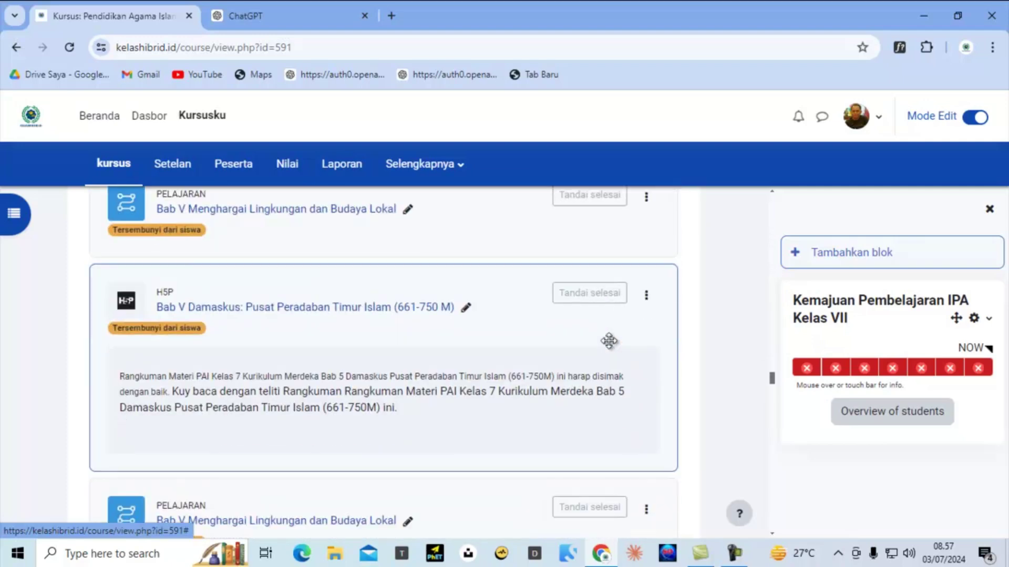
{"action": "scroll", "coordinate": [611, 342], "scroll_direction": "down", "scroll_amount": 2}
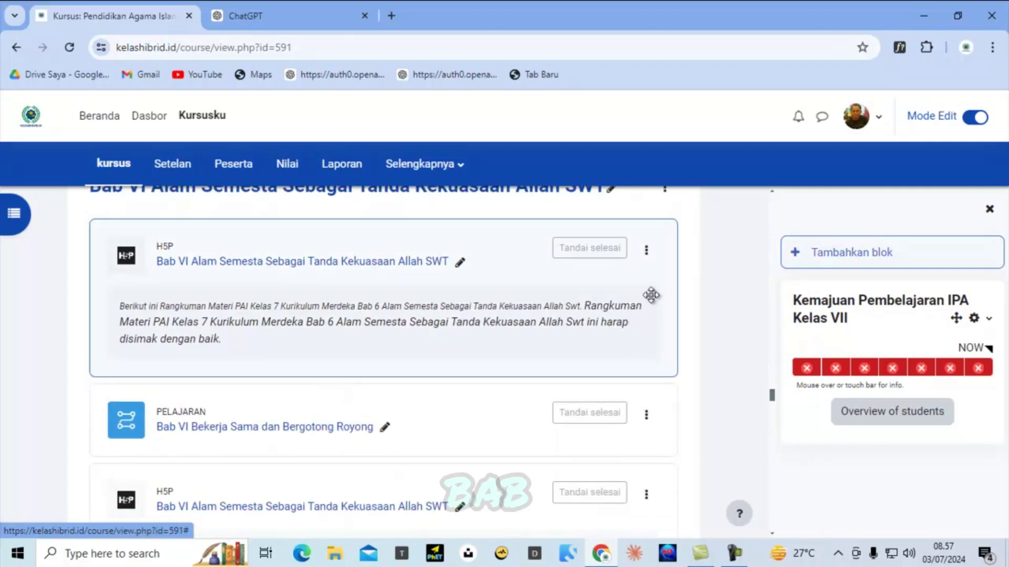
{"action": "scroll", "coordinate": [639, 290], "scroll_direction": "up", "scroll_amount": 2}
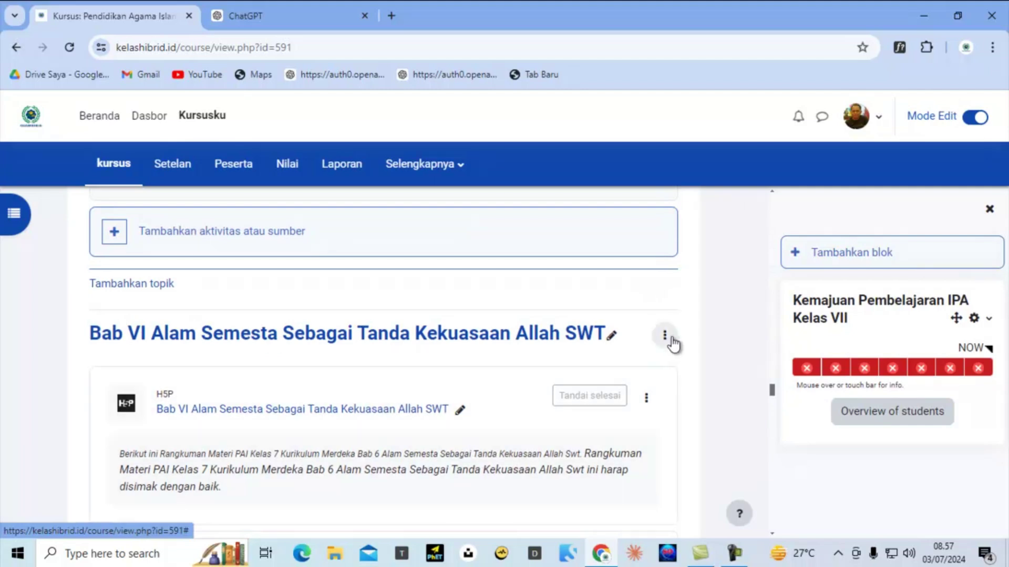
Hide Bab VI, Bab VII and Bab VIII Menghindari Gibah dan Melaksanakan Tabayun with Sembunyikan topik.
{"action": "left_click", "coordinate": [665, 335]}
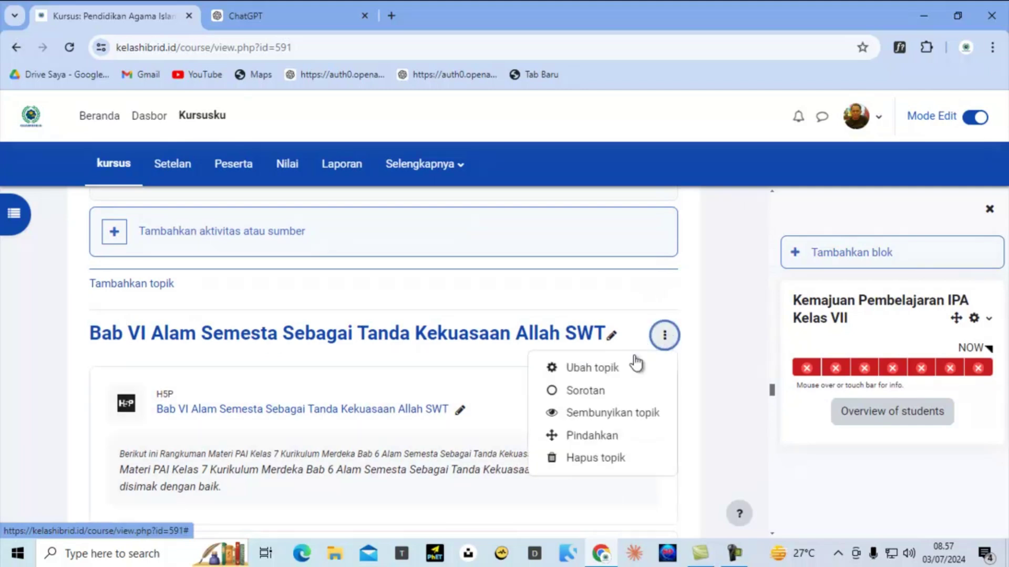
{"action": "left_click", "coordinate": [610, 415]}
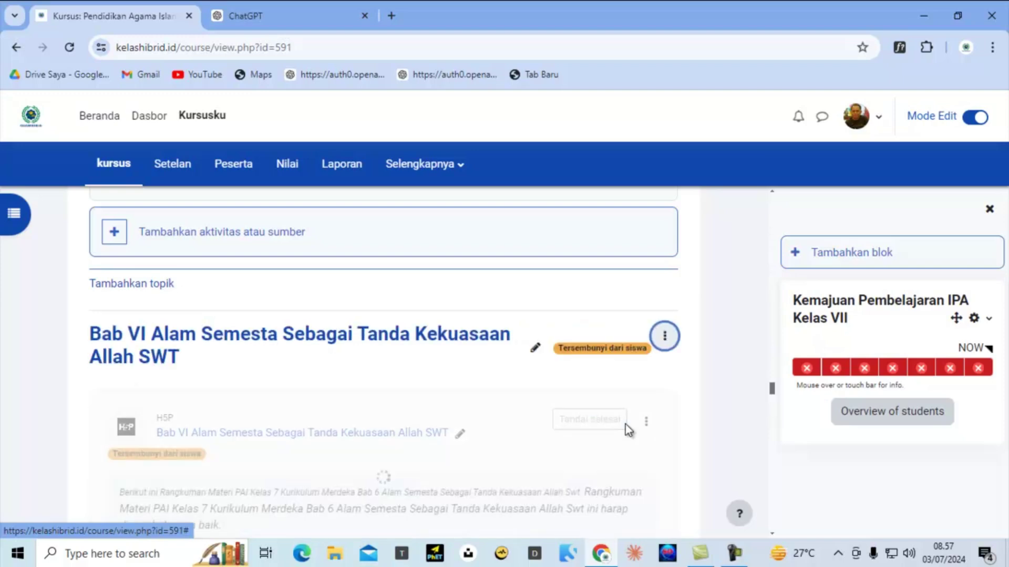
{"action": "scroll", "coordinate": [625, 424], "scroll_direction": "down", "scroll_amount": 3}
{"action": "scroll", "coordinate": [625, 423], "scroll_direction": "down", "scroll_amount": 5}
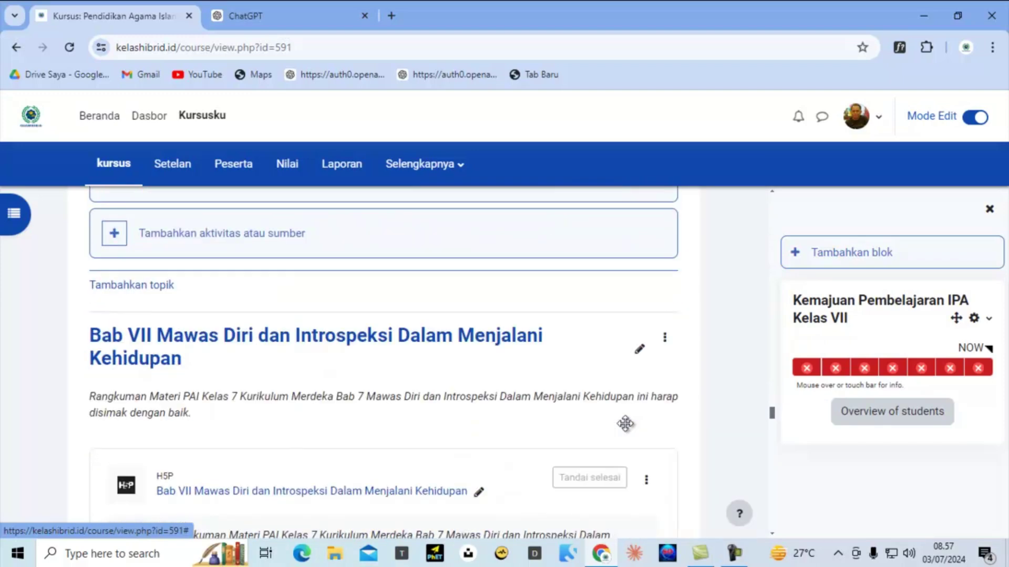
{"action": "left_click", "coordinate": [665, 338]}
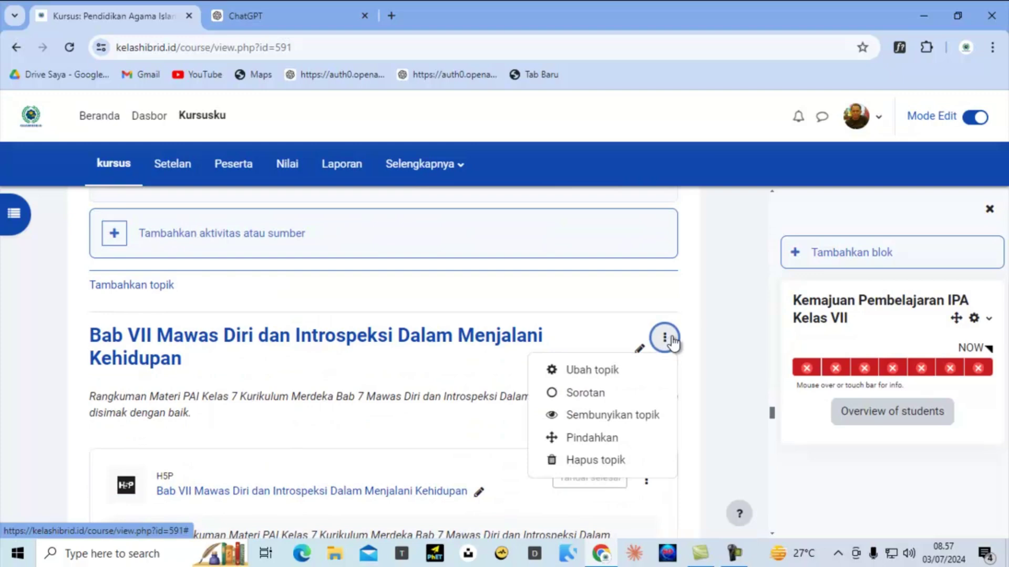
{"action": "left_click", "coordinate": [608, 416]}
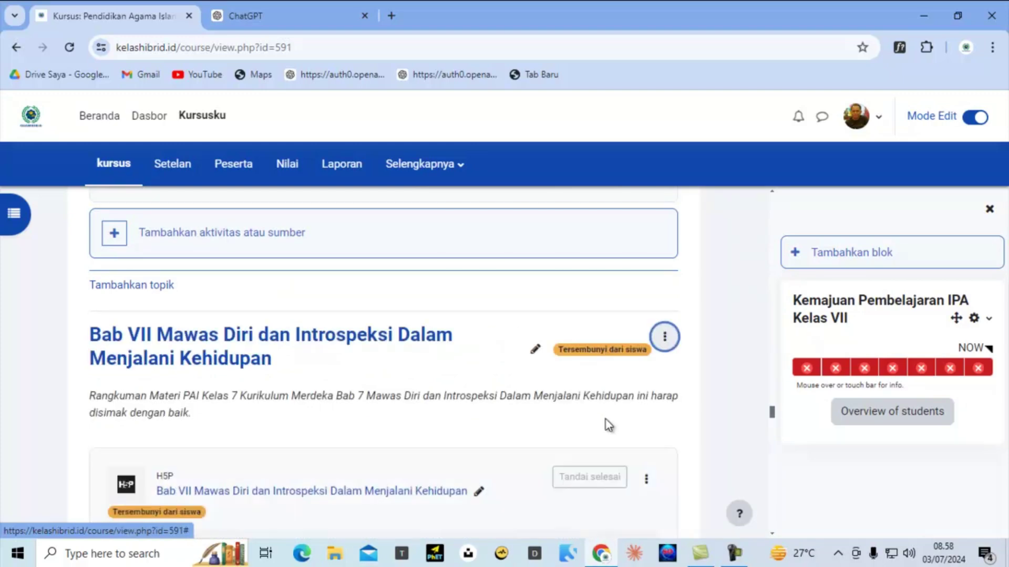
{"action": "scroll", "coordinate": [607, 425], "scroll_direction": "down", "scroll_amount": 8}
{"action": "scroll", "coordinate": [608, 430], "scroll_direction": "down", "scroll_amount": 3}
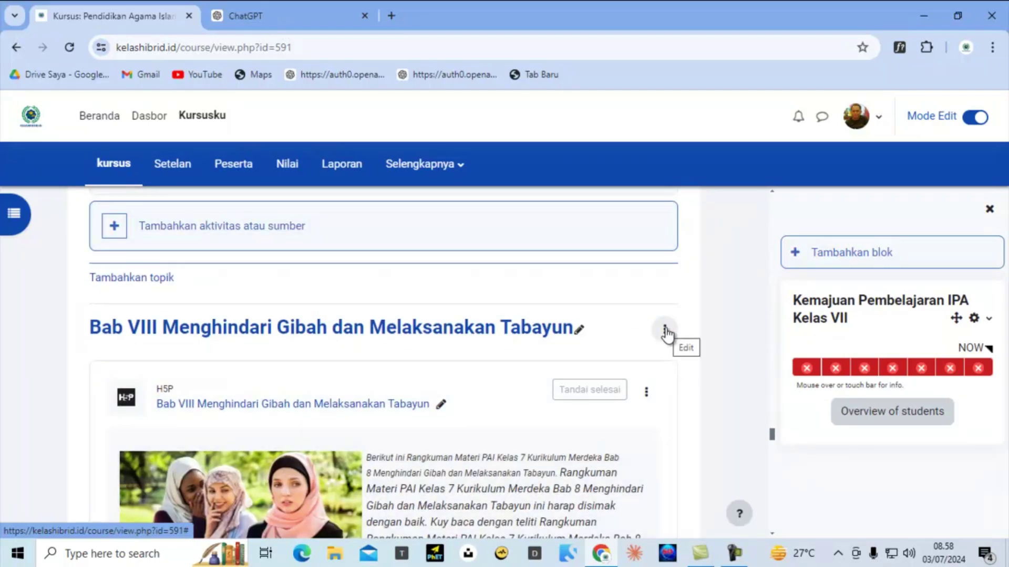
{"action": "scroll", "coordinate": [666, 331], "scroll_direction": "down", "scroll_amount": 4}
{"action": "scroll", "coordinate": [666, 327], "scroll_direction": "up", "scroll_amount": 3}
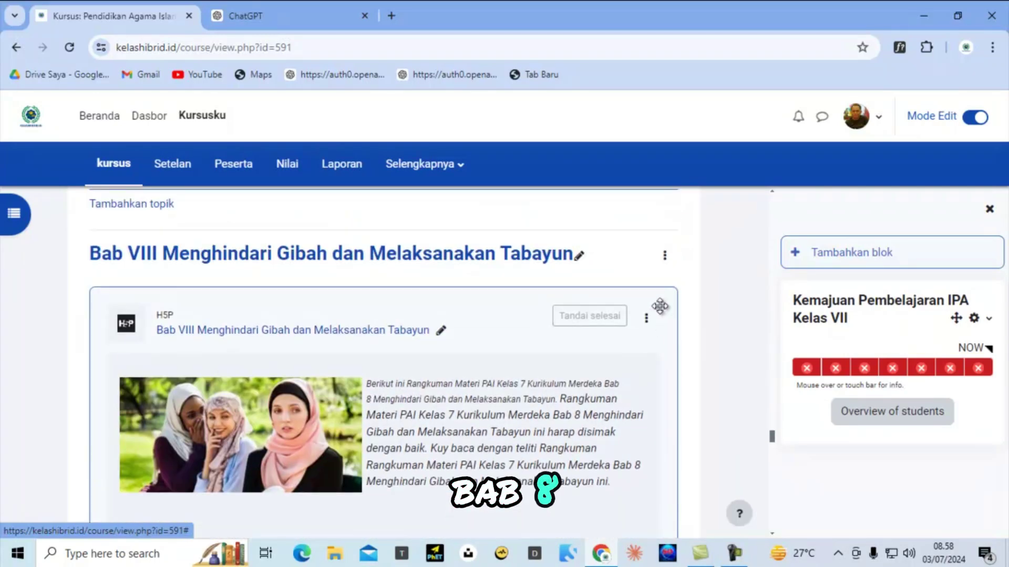
{"action": "left_click", "coordinate": [665, 257]}
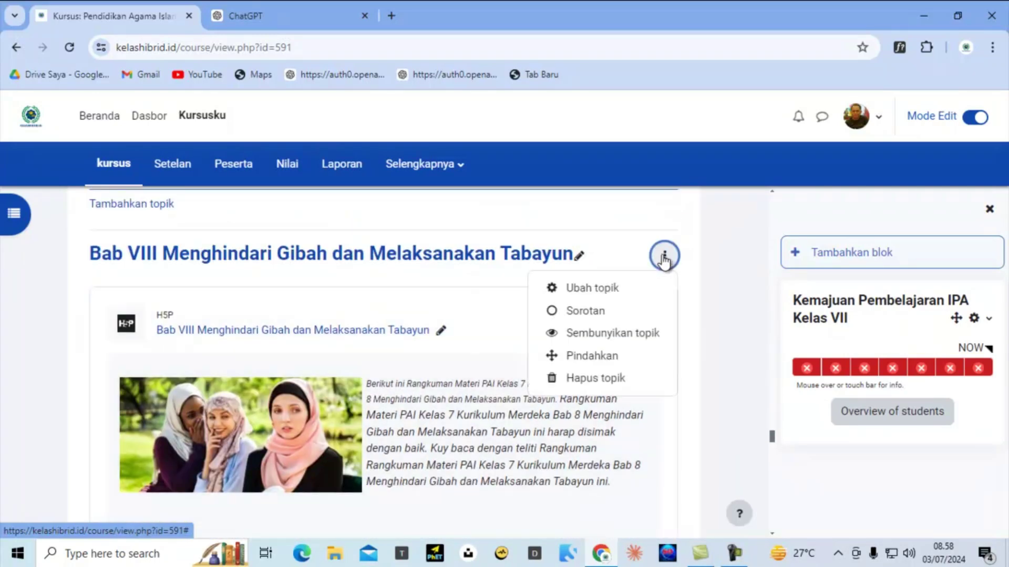
{"action": "left_click", "coordinate": [609, 335]}
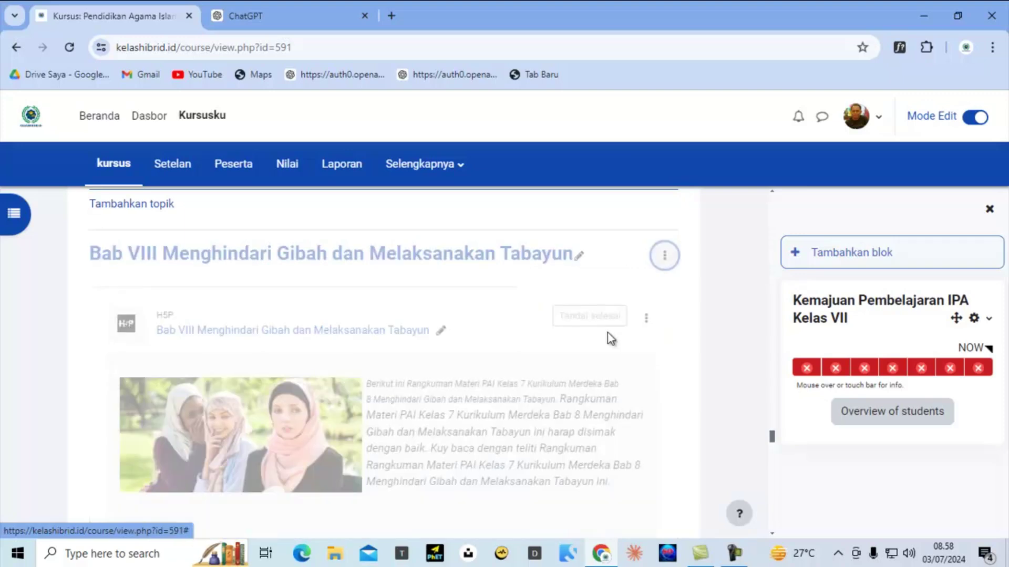
{"action": "scroll", "coordinate": [608, 338], "scroll_direction": "down", "scroll_amount": 7}
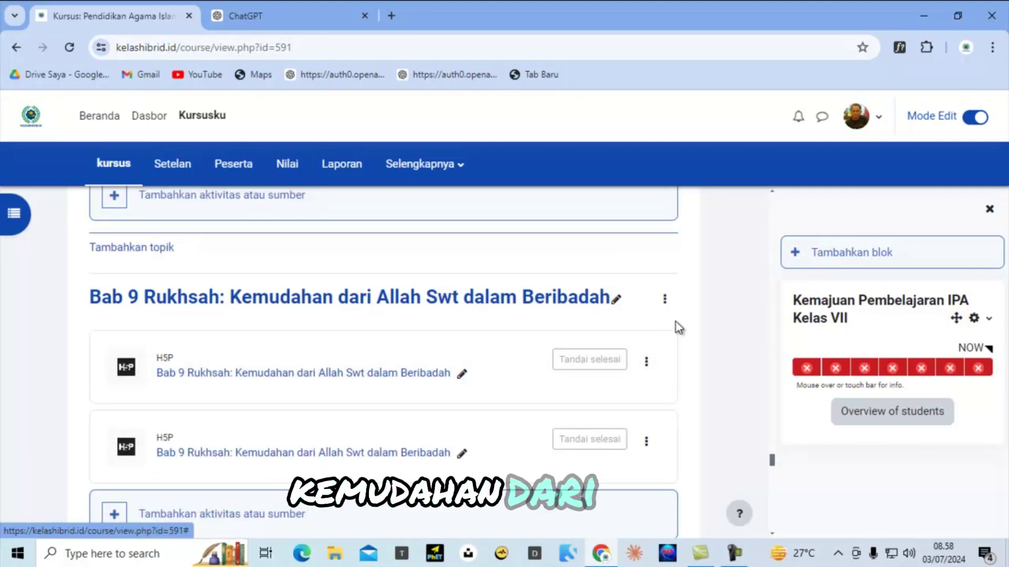
Hide the Bab 9 Rukhsah topic and the Bab 10 Andalusia topic with its H5P activity.
{"action": "left_click", "coordinate": [665, 302]}
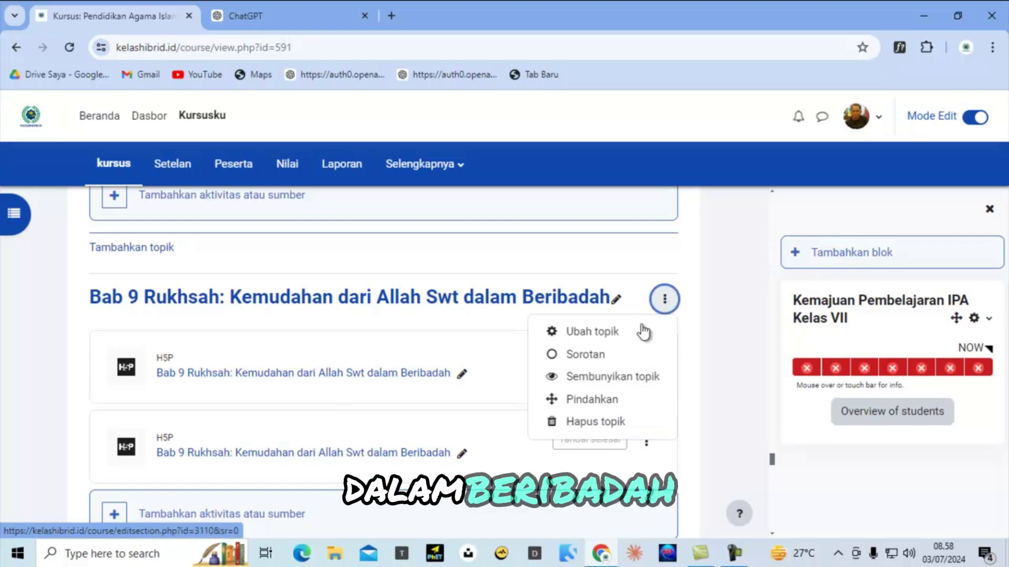
{"action": "left_click", "coordinate": [598, 378]}
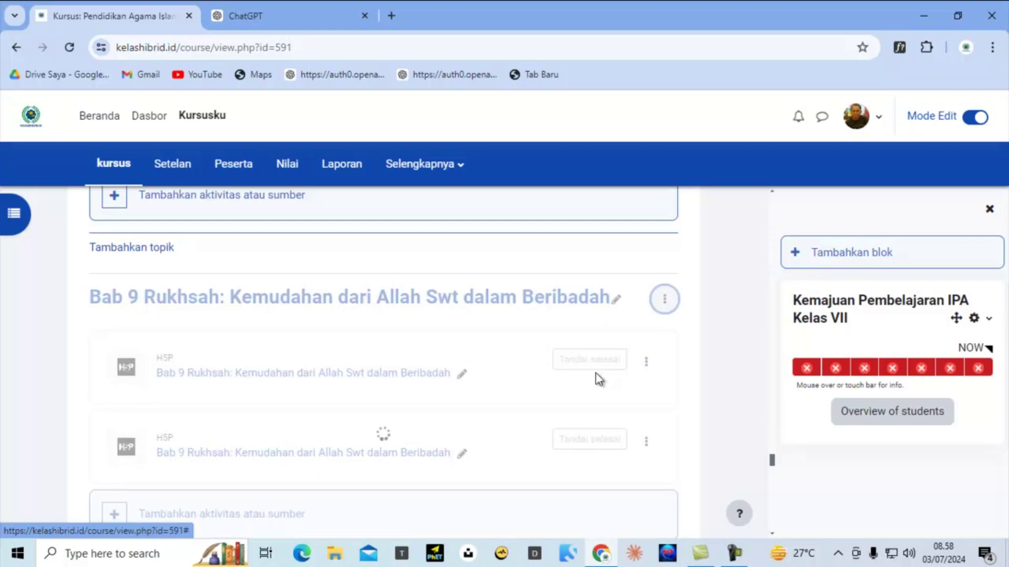
{"action": "scroll", "coordinate": [601, 371], "scroll_direction": "down", "scroll_amount": 6}
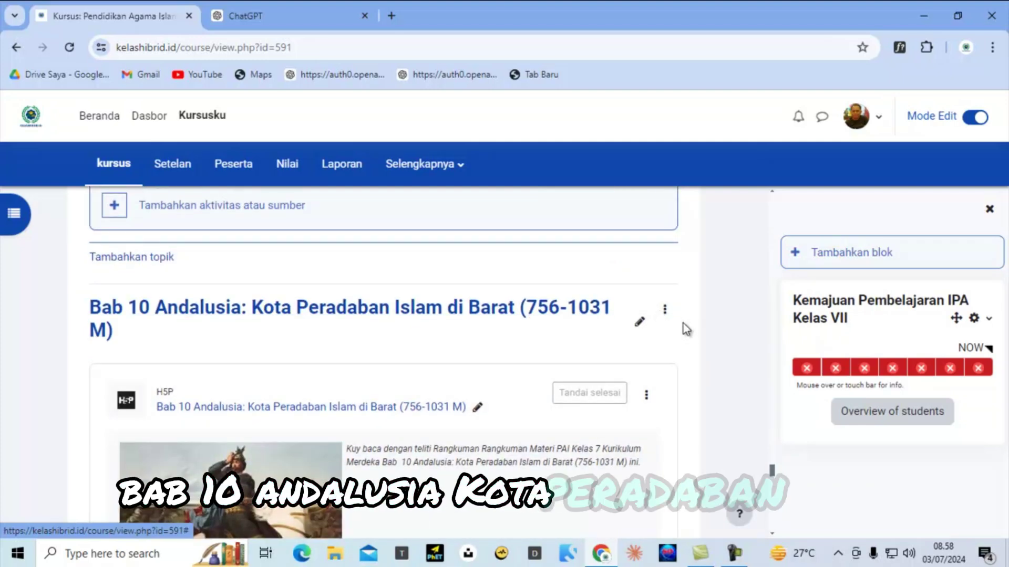
{"action": "left_click", "coordinate": [665, 312]}
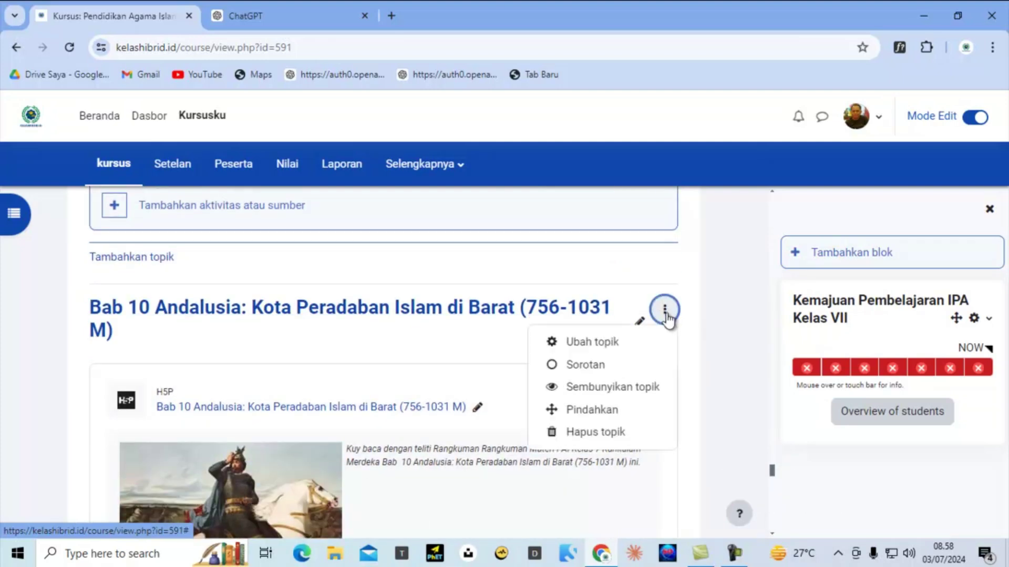
{"action": "left_click", "coordinate": [623, 389]}
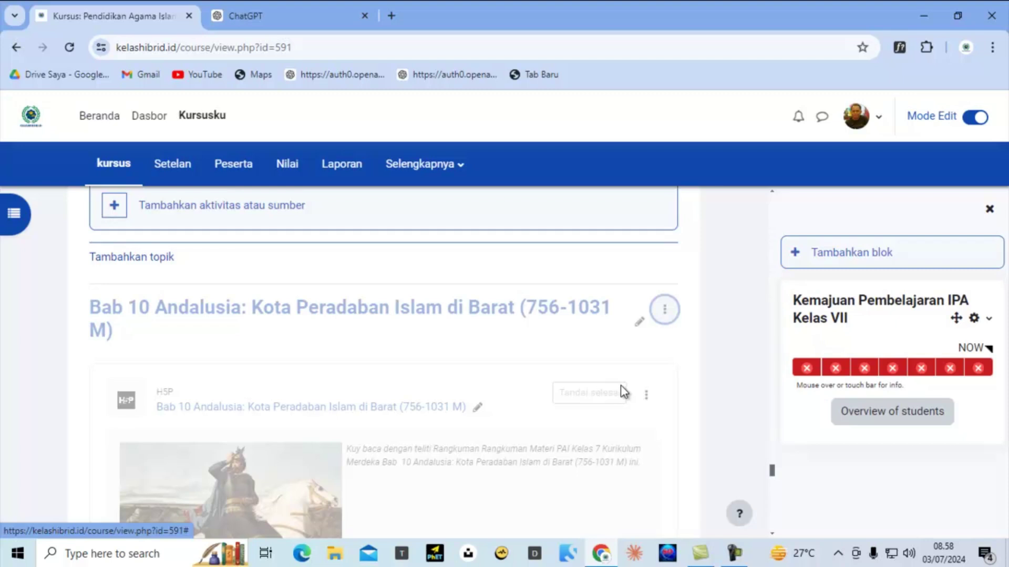
{"action": "scroll", "coordinate": [621, 391], "scroll_direction": "down", "scroll_amount": 1}
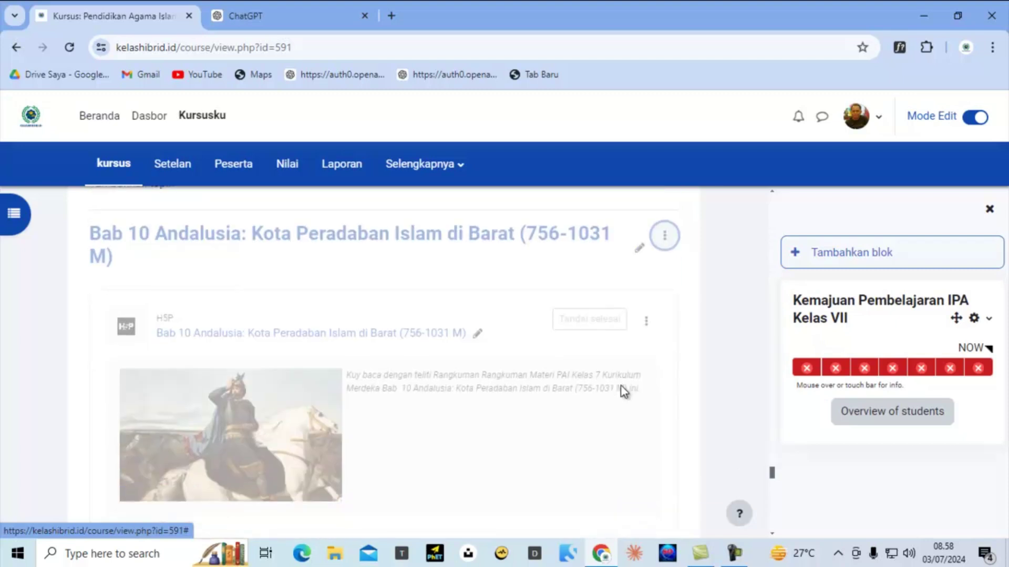
{"action": "scroll", "coordinate": [621, 391], "scroll_direction": "down", "scroll_amount": 3}
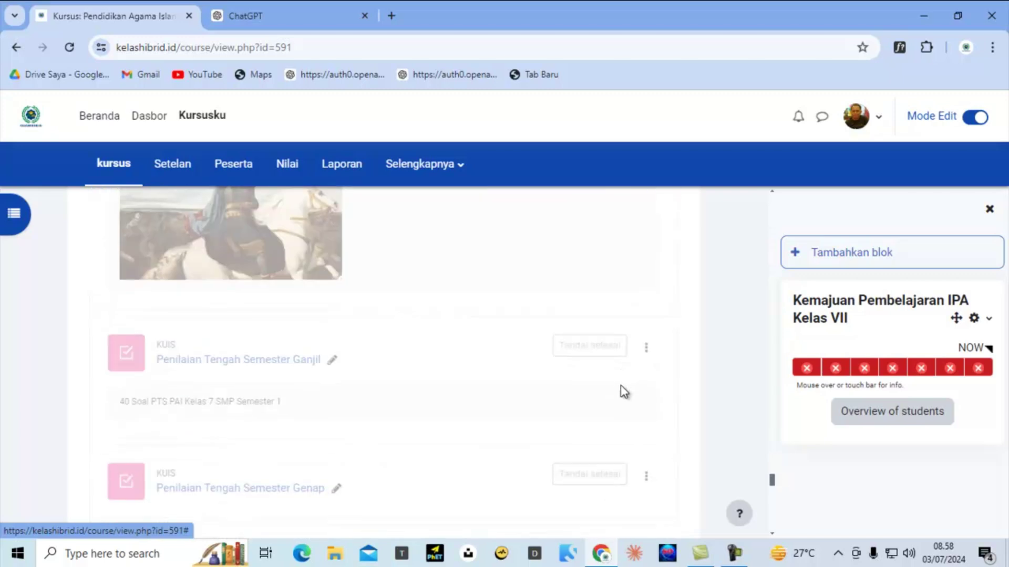
{"action": "scroll", "coordinate": [621, 391], "scroll_direction": "down", "scroll_amount": 10}
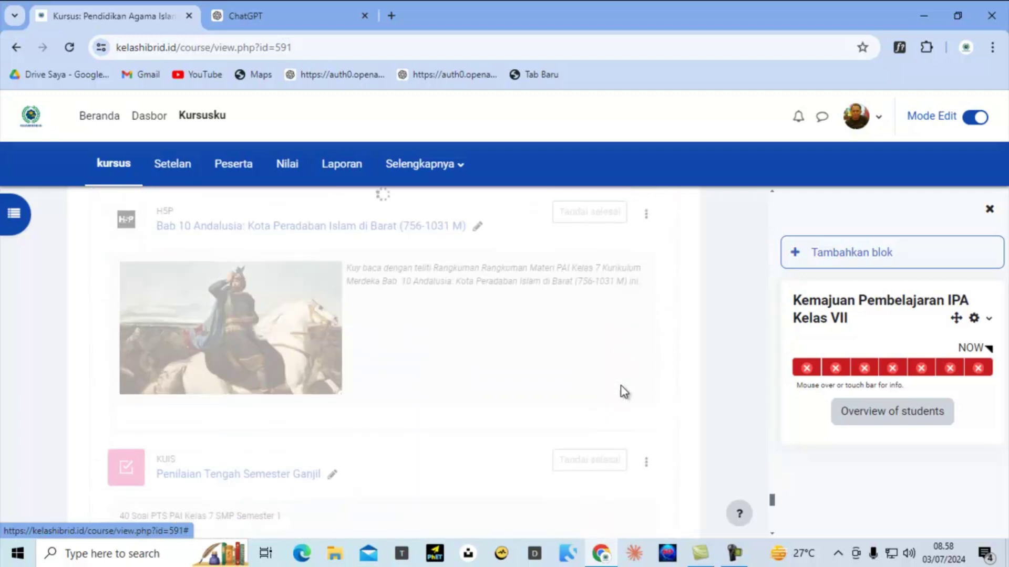
{"action": "scroll", "coordinate": [621, 392], "scroll_direction": "down", "scroll_amount": 8}
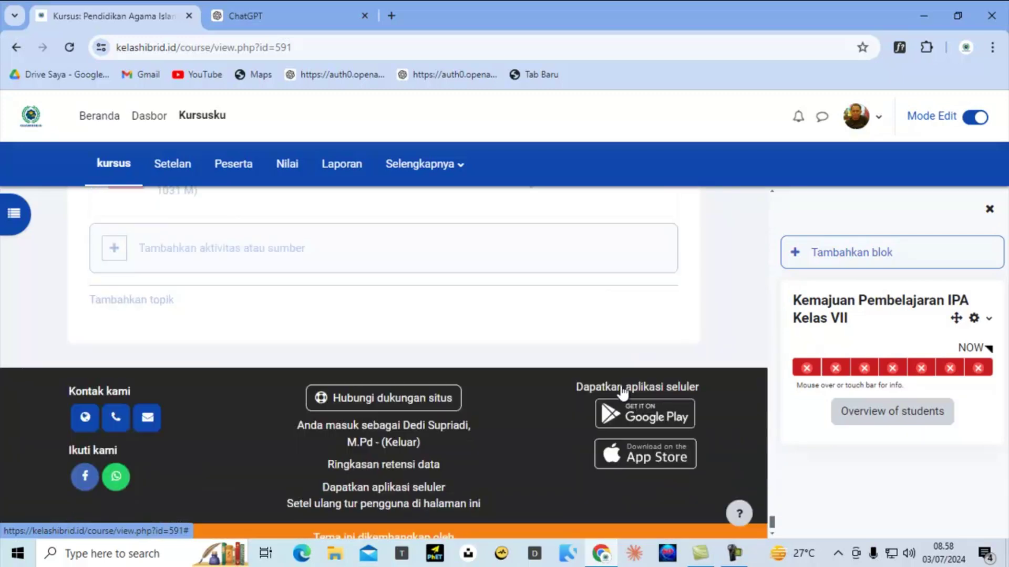
{"action": "scroll", "coordinate": [588, 321], "scroll_direction": "up", "scroll_amount": 3}
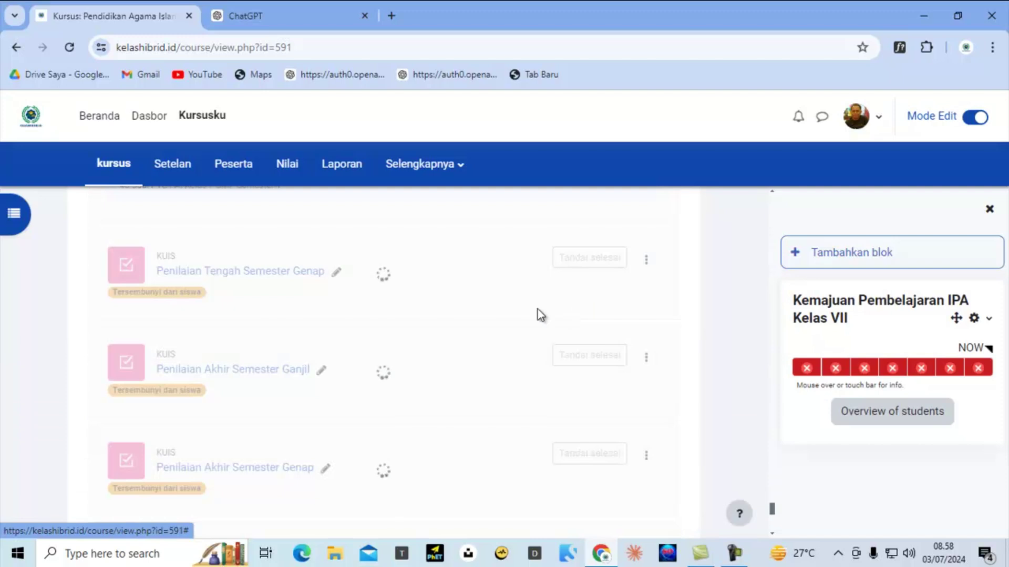
{"action": "scroll", "coordinate": [540, 314], "scroll_direction": "down", "scroll_amount": 4}
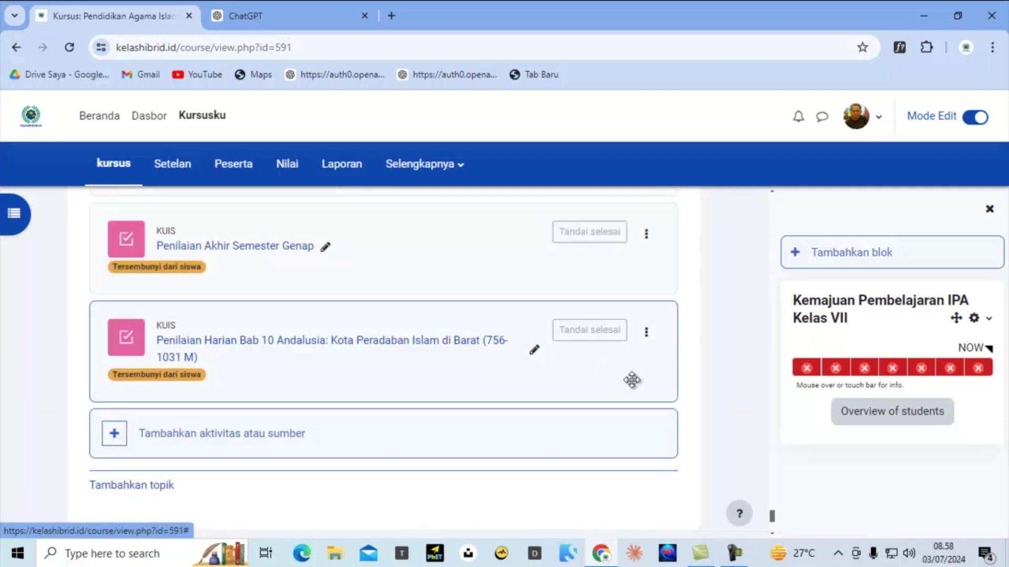
{"action": "scroll", "coordinate": [633, 380], "scroll_direction": "down", "scroll_amount": 3}
{"action": "scroll", "coordinate": [637, 386], "scroll_direction": "up", "scroll_amount": 7}
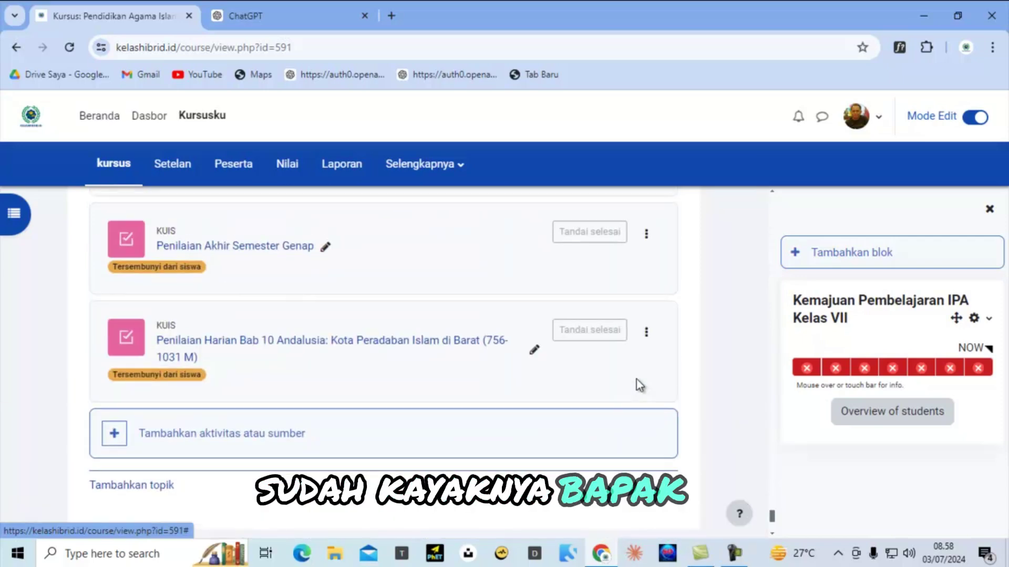
{"action": "scroll", "coordinate": [636, 380], "scroll_direction": "up", "scroll_amount": 4}
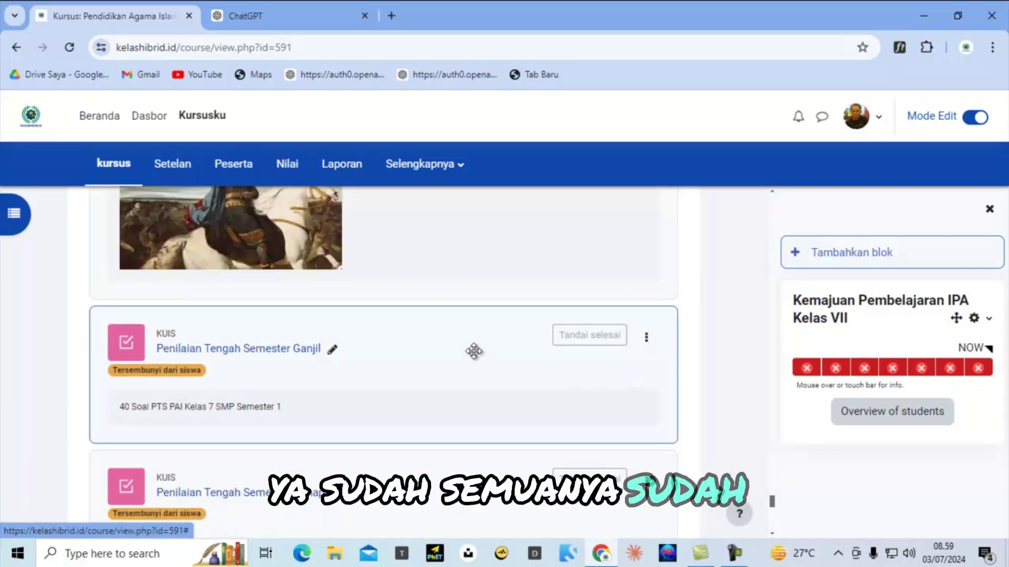
{"action": "scroll", "coordinate": [473, 352], "scroll_direction": "up", "scroll_amount": 5}
{"action": "scroll", "coordinate": [476, 357], "scroll_direction": "down", "scroll_amount": 8}
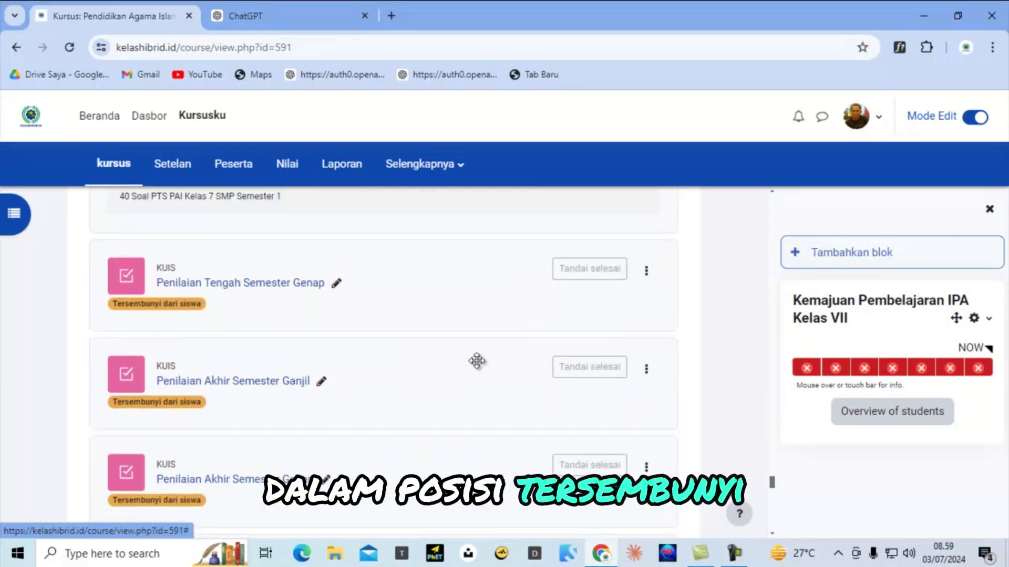
{"action": "scroll", "coordinate": [477, 361], "scroll_direction": "up", "scroll_amount": 15}
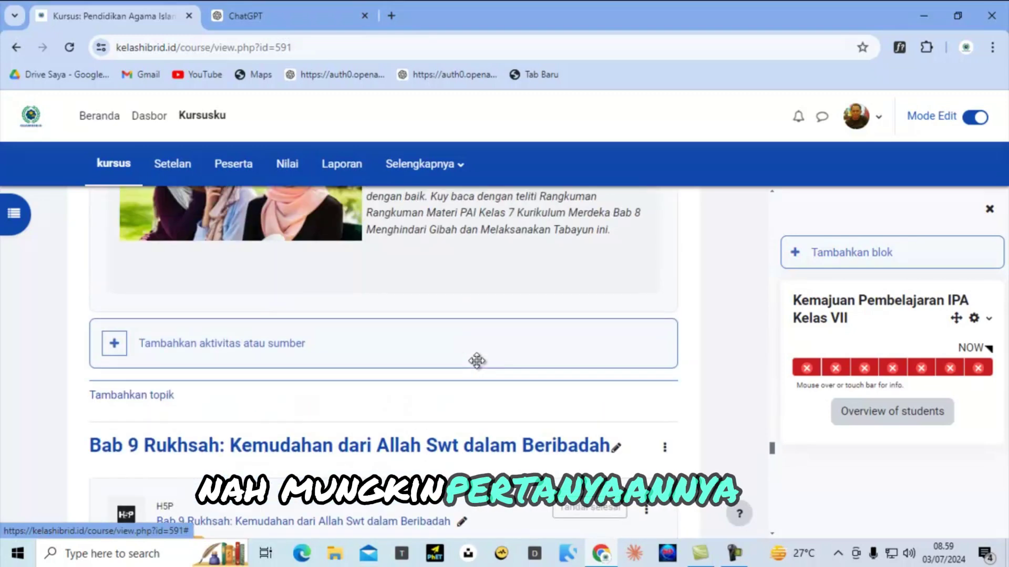
{"action": "scroll", "coordinate": [476, 361], "scroll_direction": "up", "scroll_amount": 5}
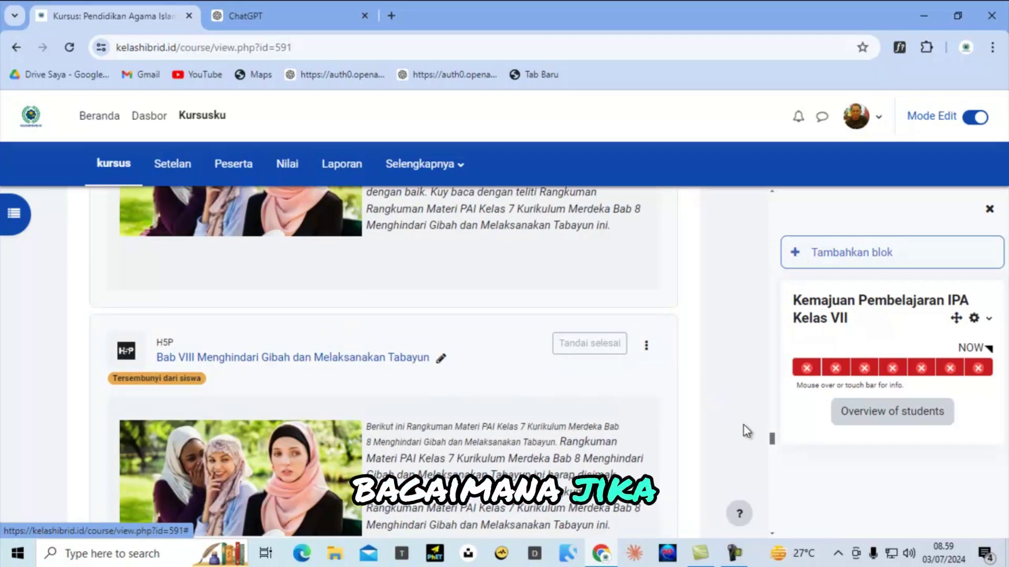
{"action": "left_click_drag", "start_coordinate": [773, 447], "coordinate": [765, 238]}
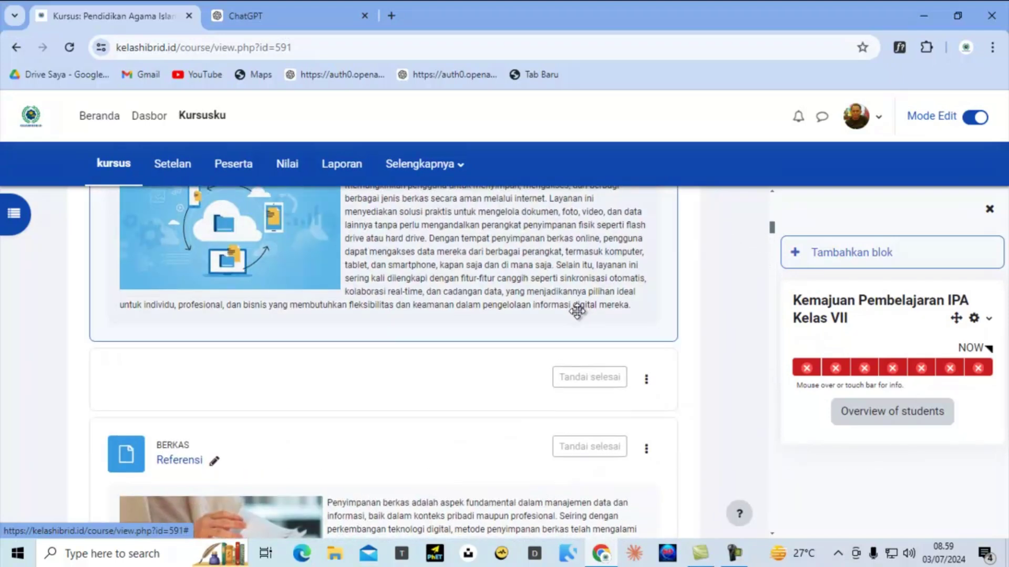
{"action": "scroll", "coordinate": [579, 310], "scroll_direction": "down", "scroll_amount": 5}
{"action": "scroll", "coordinate": [577, 312], "scroll_direction": "down", "scroll_amount": 2}
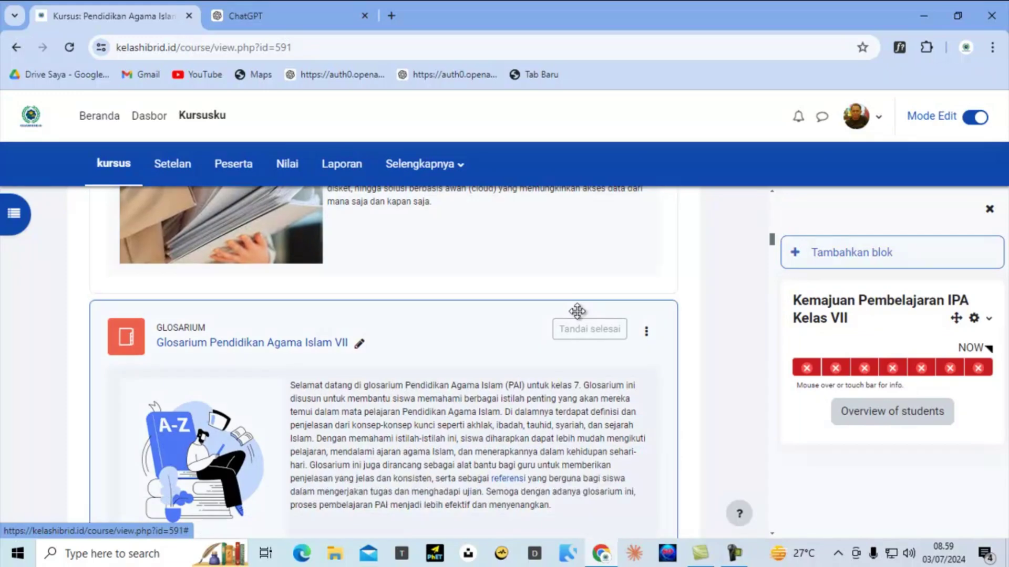
{"action": "scroll", "coordinate": [577, 312], "scroll_direction": "down", "scroll_amount": 10}
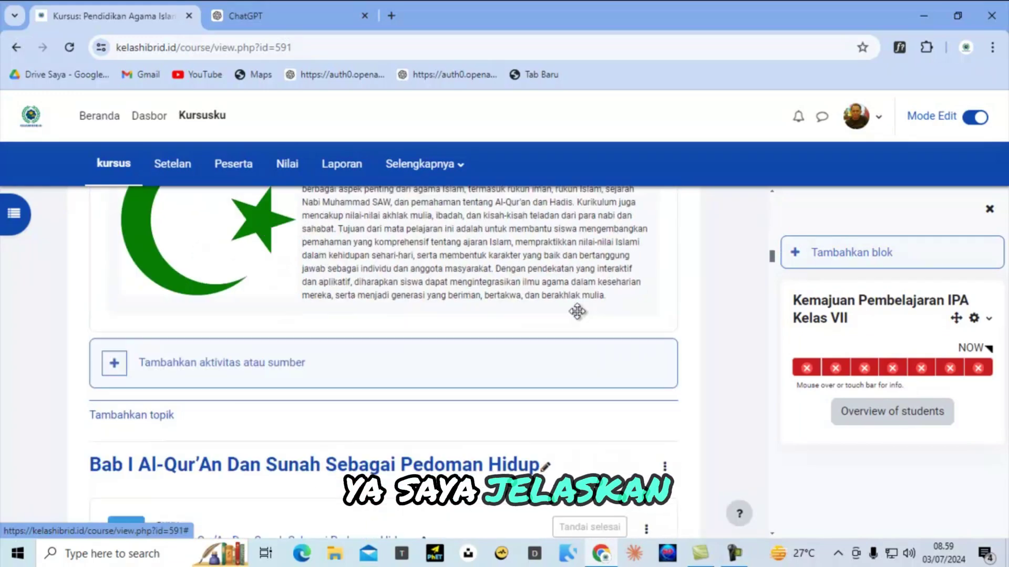
{"action": "scroll", "coordinate": [577, 312], "scroll_direction": "down", "scroll_amount": 2}
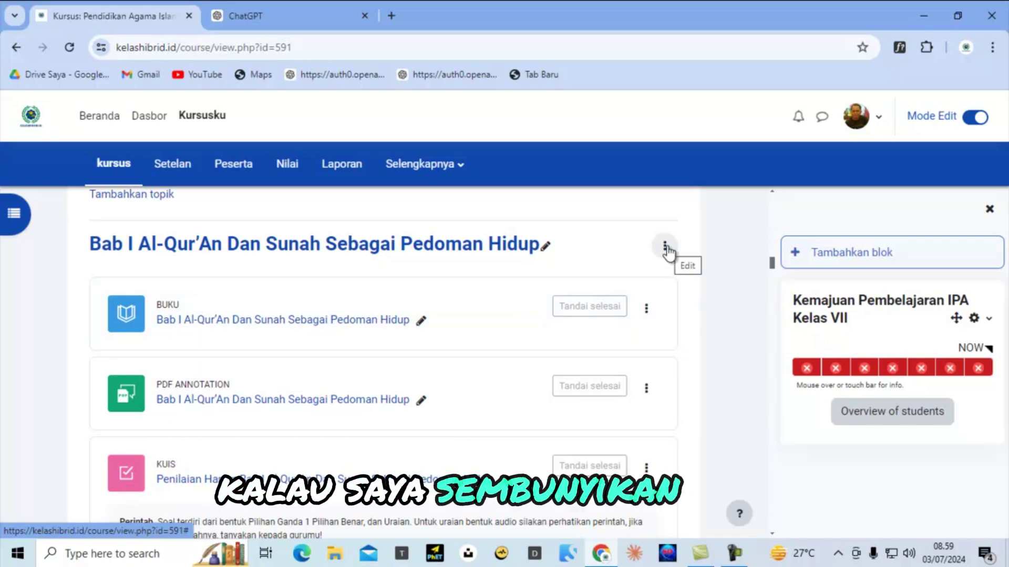
Hide the Bab I topic and review its now-hidden book, PDF annotation and quizzes.
{"action": "left_click", "coordinate": [665, 248]}
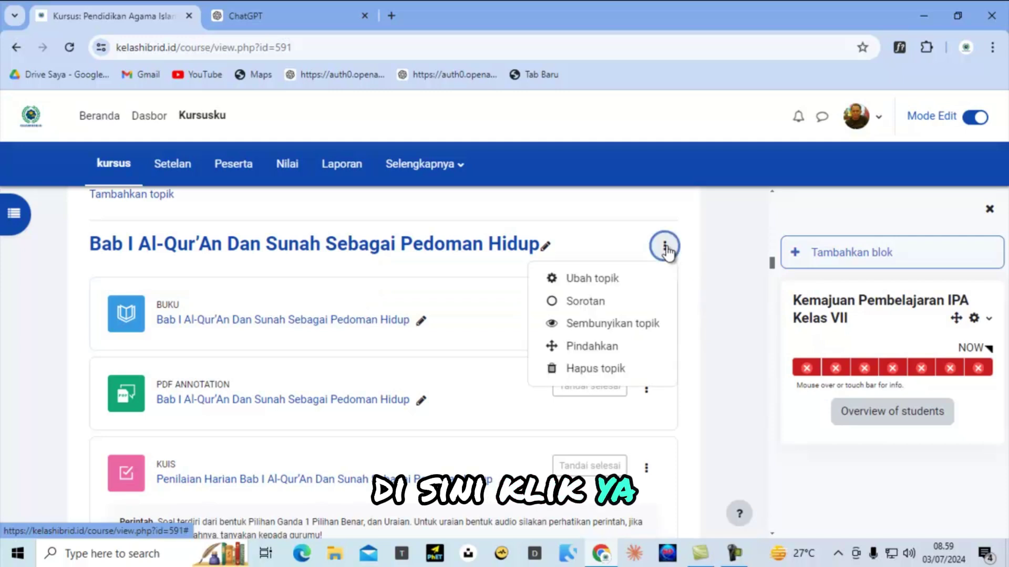
{"action": "left_click", "coordinate": [623, 323]}
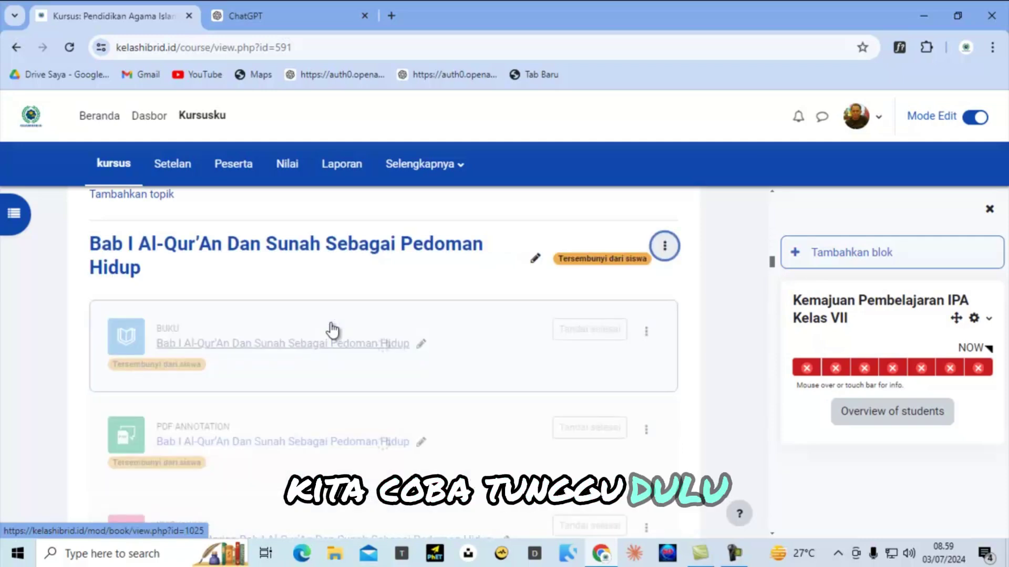
{"action": "scroll", "coordinate": [278, 376], "scroll_direction": "down", "scroll_amount": 7}
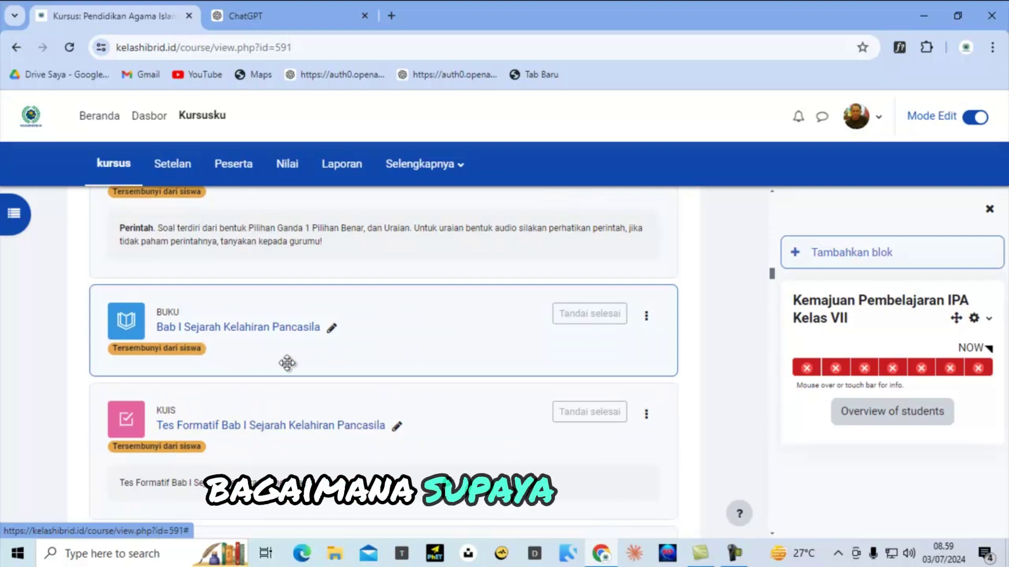
{"action": "scroll", "coordinate": [287, 357], "scroll_direction": "down", "scroll_amount": 3}
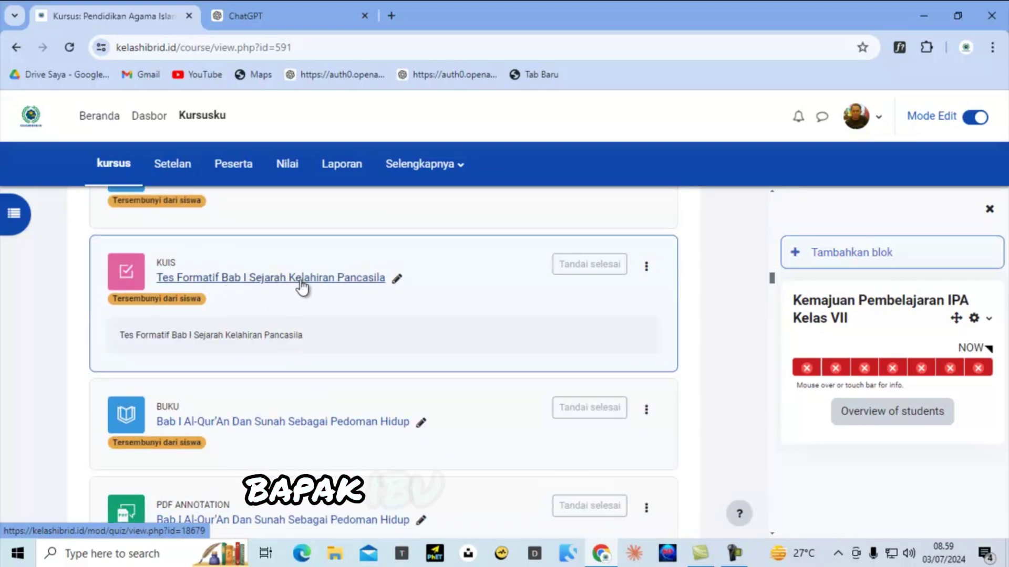
{"action": "scroll", "coordinate": [263, 286], "scroll_direction": "up", "scroll_amount": 3}
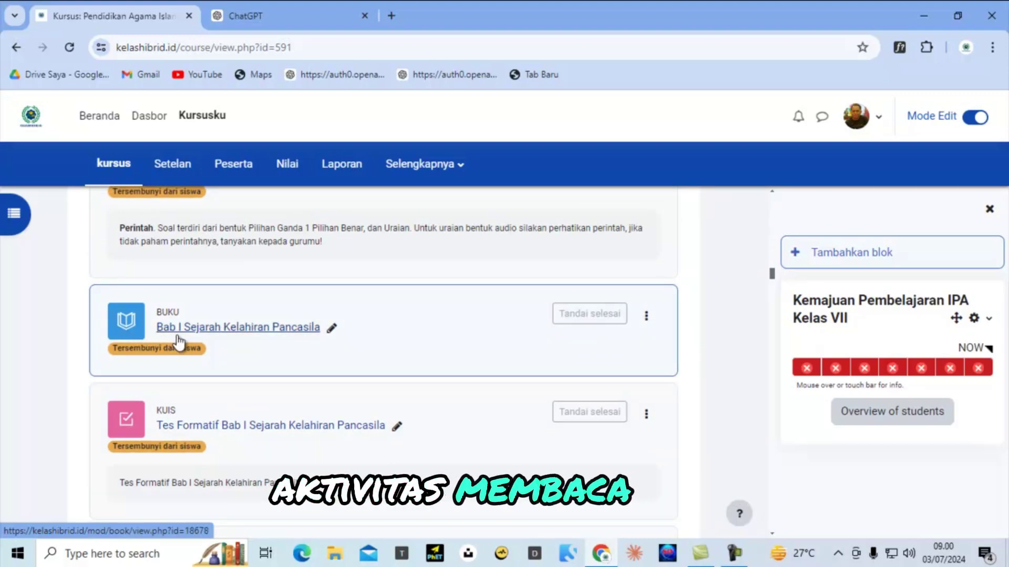
{"action": "scroll", "coordinate": [179, 343], "scroll_direction": "up", "scroll_amount": 1}
{"action": "scroll", "coordinate": [179, 343], "scroll_direction": "up", "scroll_amount": 2}
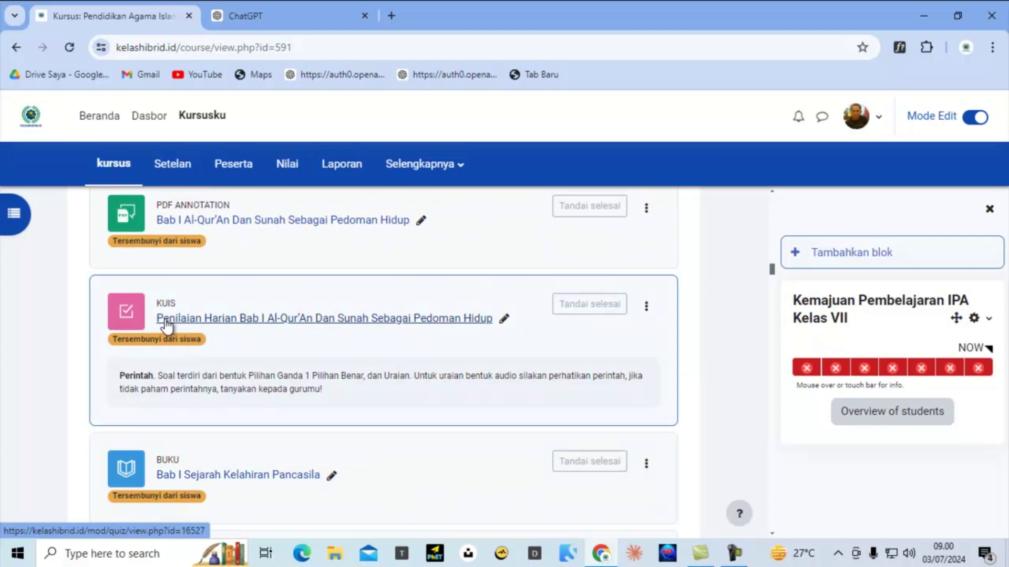
{"action": "scroll", "coordinate": [167, 325], "scroll_direction": "up", "scroll_amount": 5}
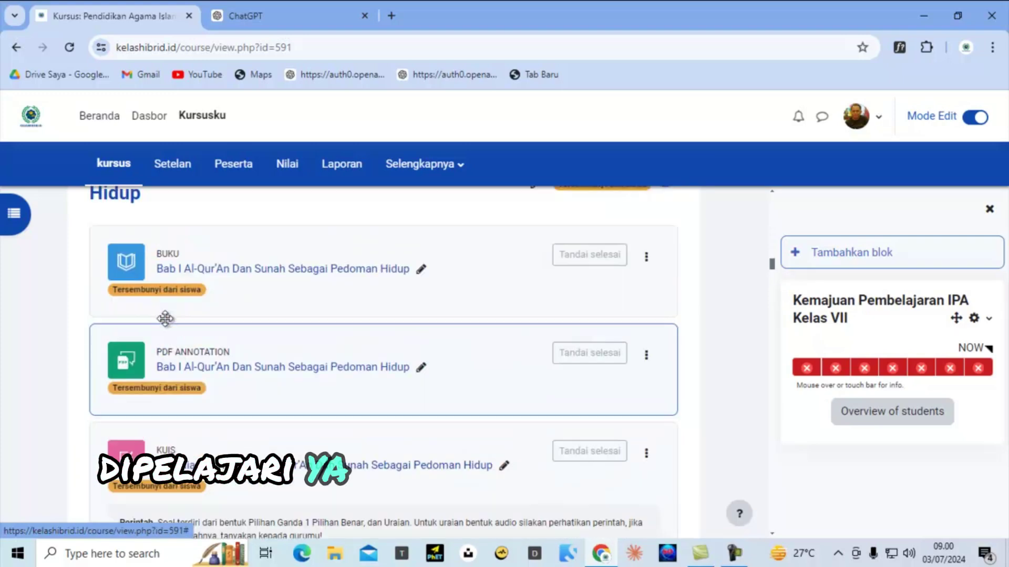
{"action": "scroll", "coordinate": [165, 332], "scroll_direction": "down", "scroll_amount": 1}
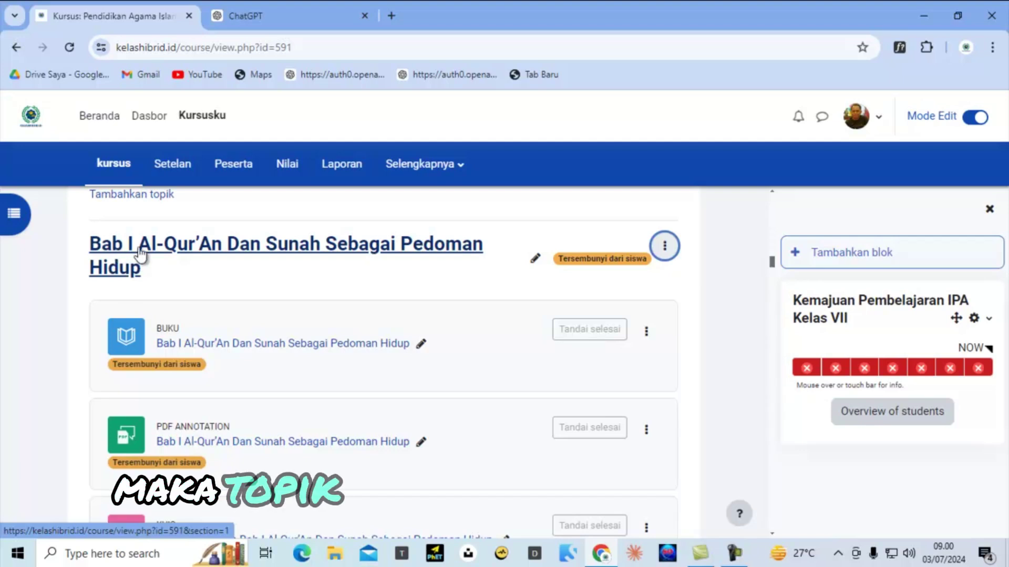
Show the Bab I topic to students again with Tampilkan topik.
{"action": "left_click", "coordinate": [665, 248]}
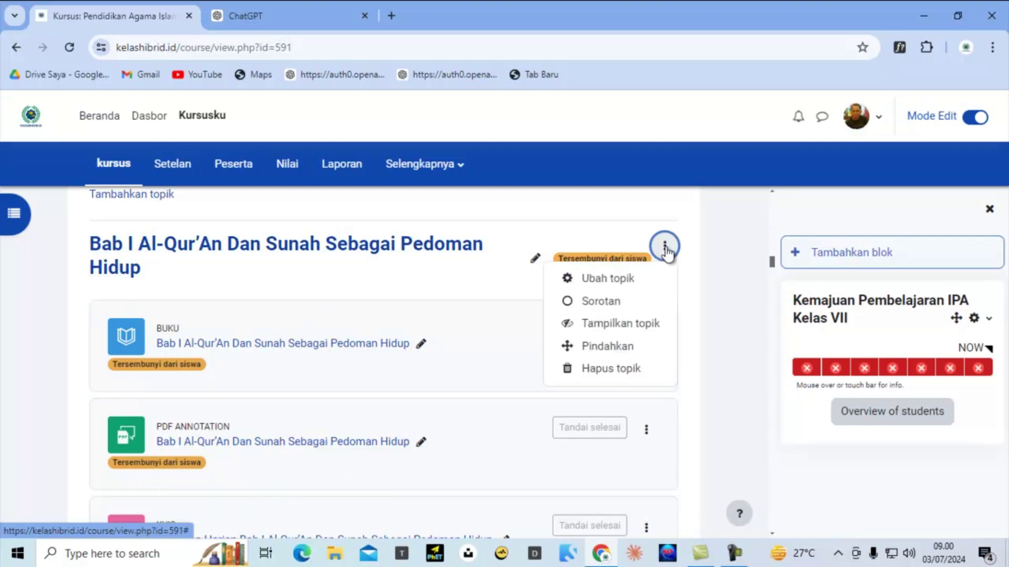
{"action": "left_click", "coordinate": [642, 324]}
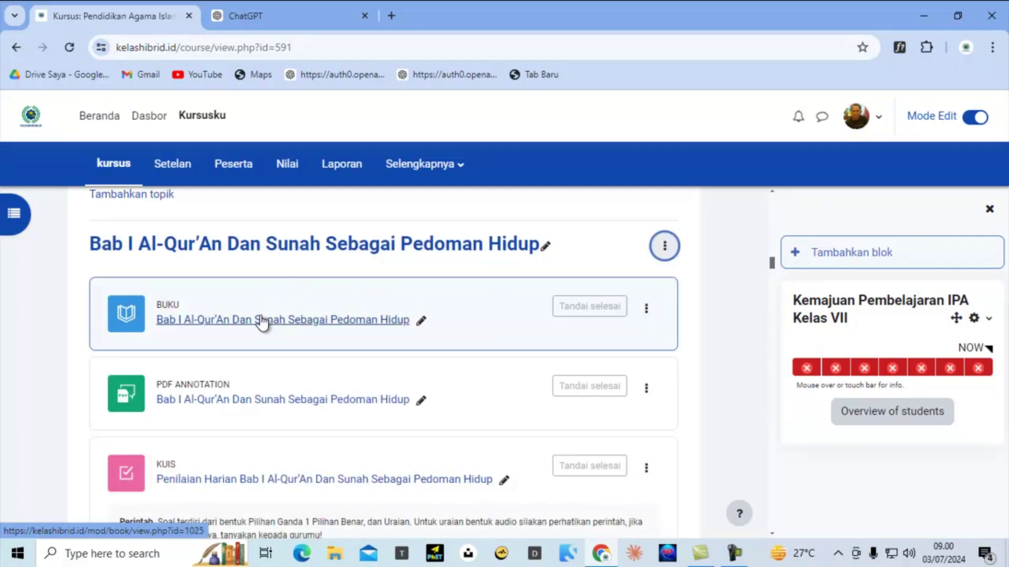
Hide the Bab I PDF annotation activity from students.
{"action": "scroll", "coordinate": [263, 321], "scroll_direction": "down", "scroll_amount": 1}
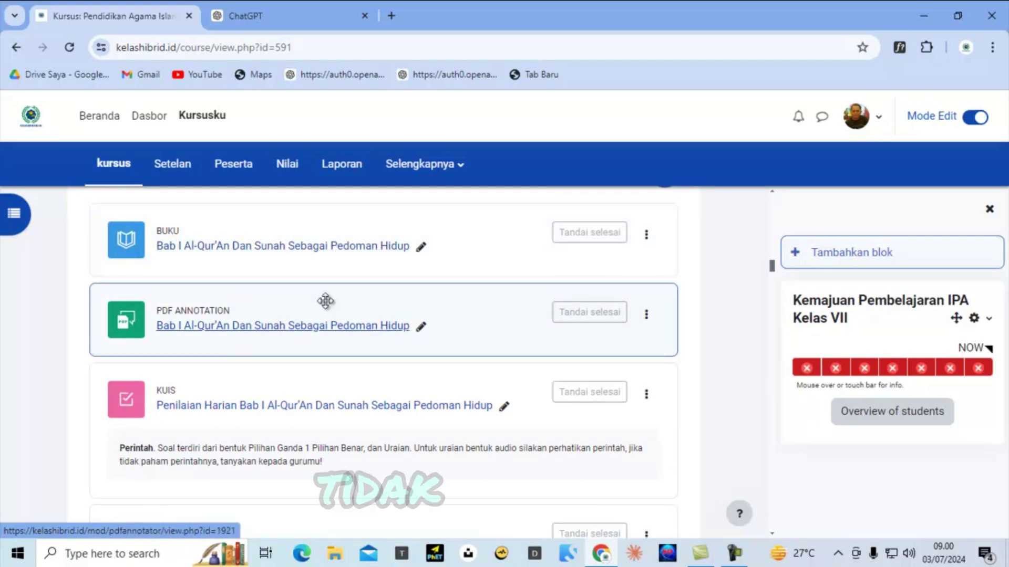
{"action": "scroll", "coordinate": [237, 330], "scroll_direction": "down", "scroll_amount": 2}
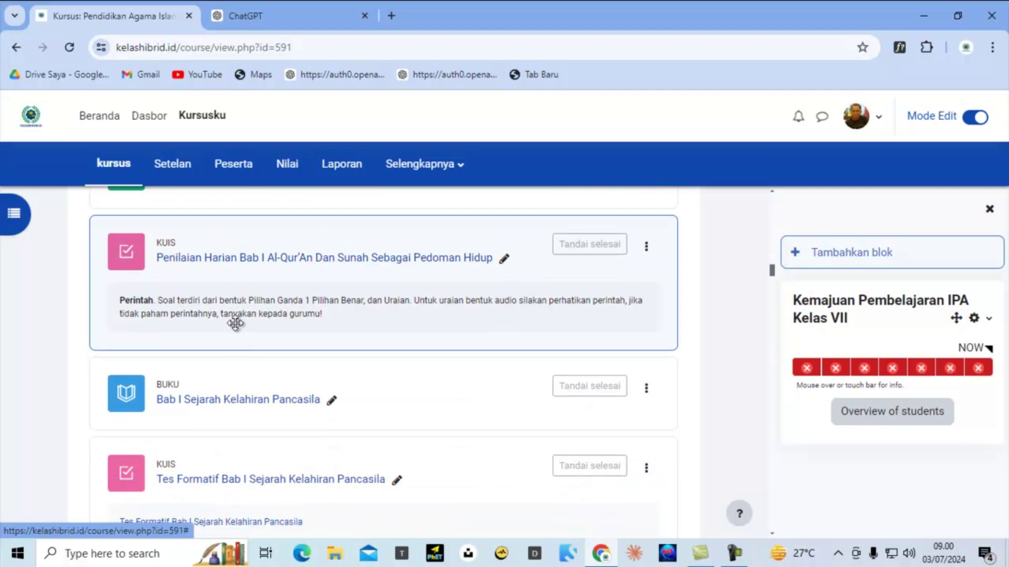
{"action": "scroll", "coordinate": [235, 323], "scroll_direction": "down", "scroll_amount": 2}
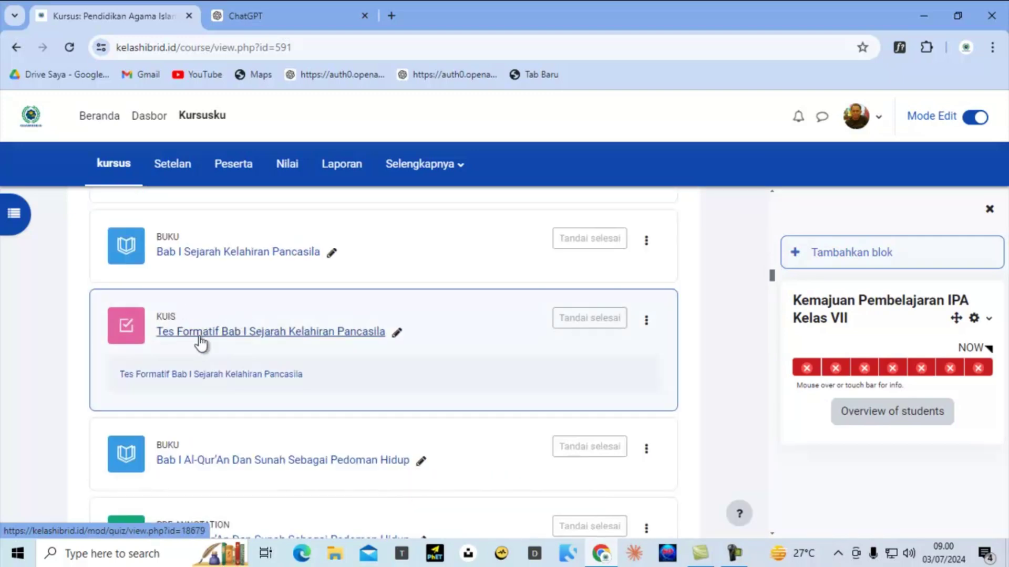
{"action": "scroll", "coordinate": [226, 348], "scroll_direction": "down", "scroll_amount": 3}
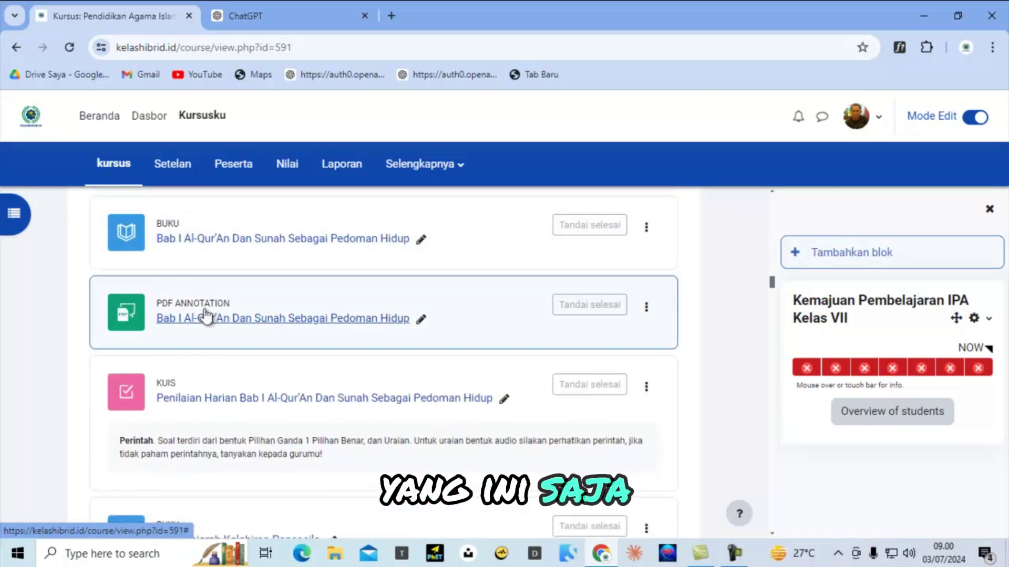
{"action": "scroll", "coordinate": [254, 347], "scroll_direction": "down", "scroll_amount": 2}
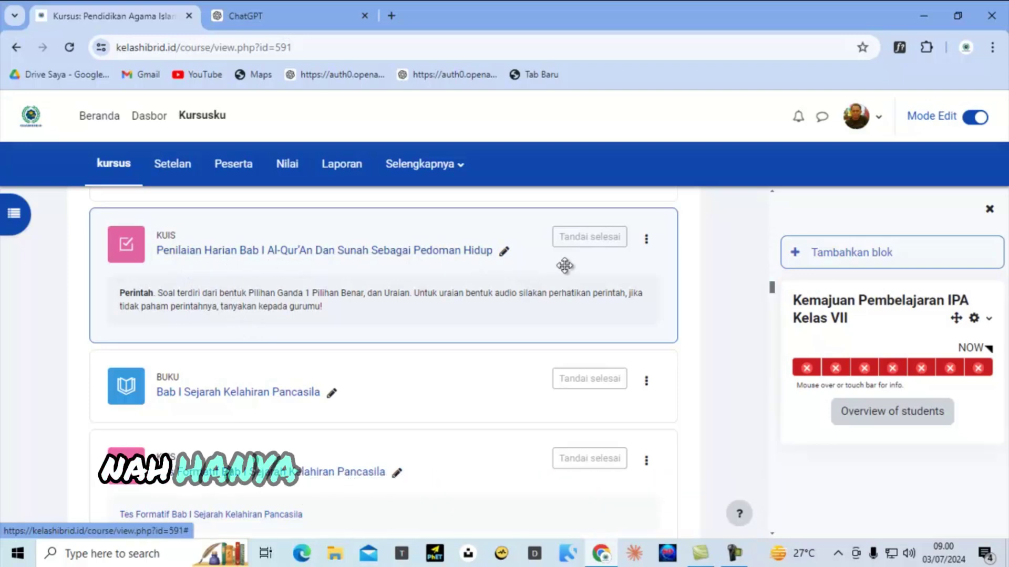
{"action": "scroll", "coordinate": [583, 260], "scroll_direction": "up", "scroll_amount": 3}
{"action": "scroll", "coordinate": [301, 305], "scroll_direction": "up", "scroll_amount": 2}
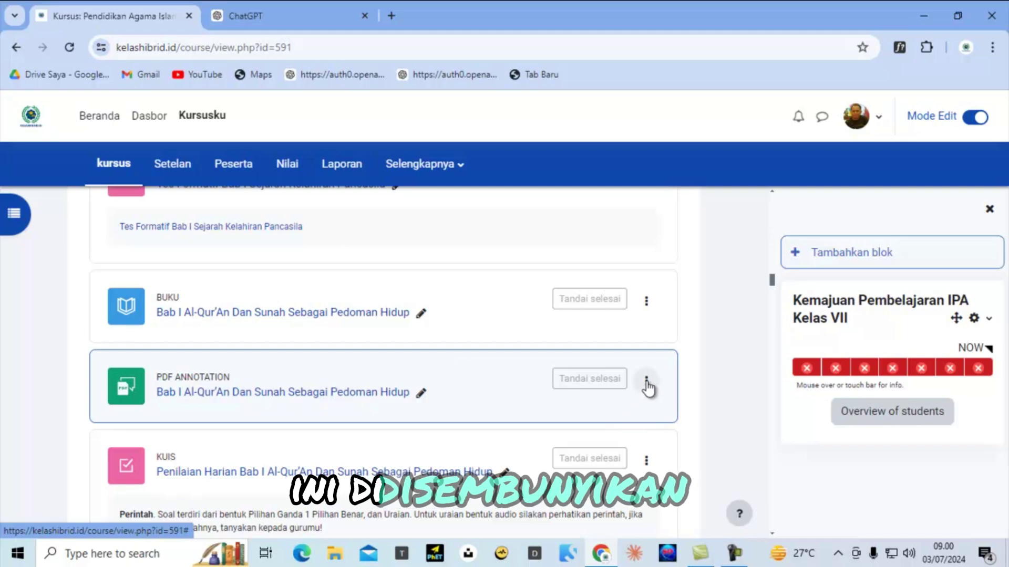
{"action": "left_click", "coordinate": [646, 381]}
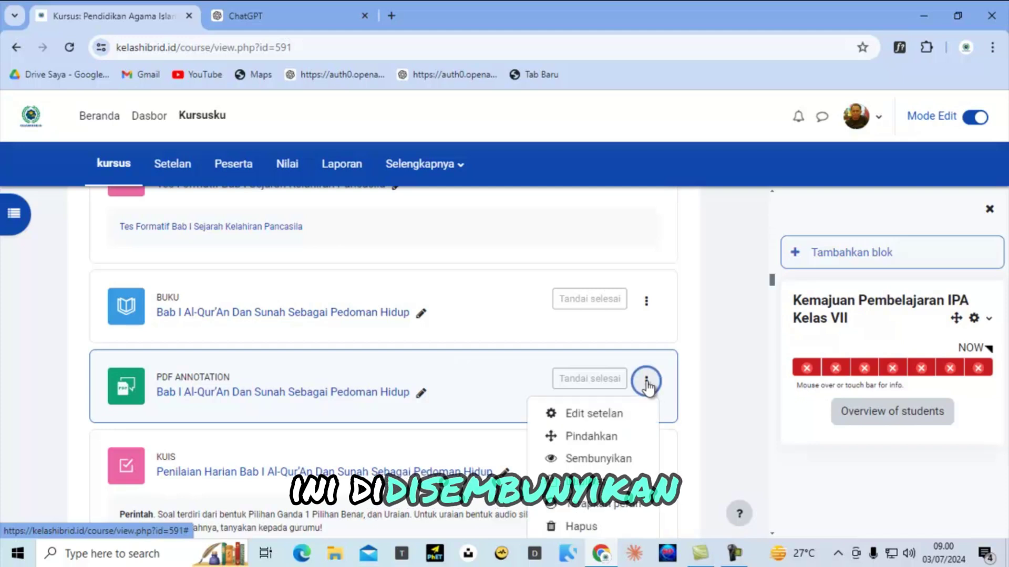
{"action": "left_click", "coordinate": [598, 458]}
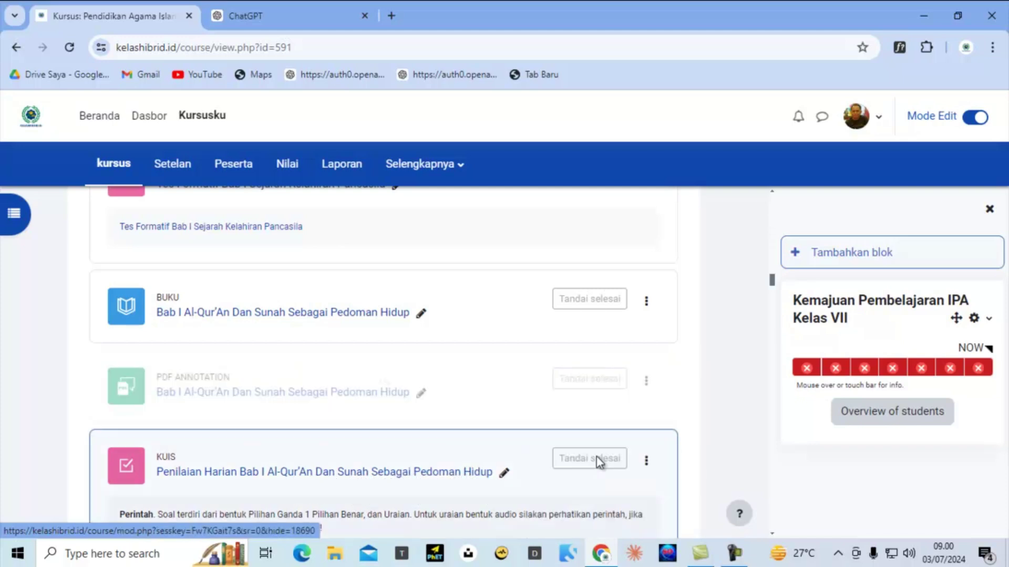
Hide the Bab I Al-Qur'An Dan Sunah book from students.
{"action": "left_click", "coordinate": [646, 301]}
{"action": "left_click", "coordinate": [591, 379]}
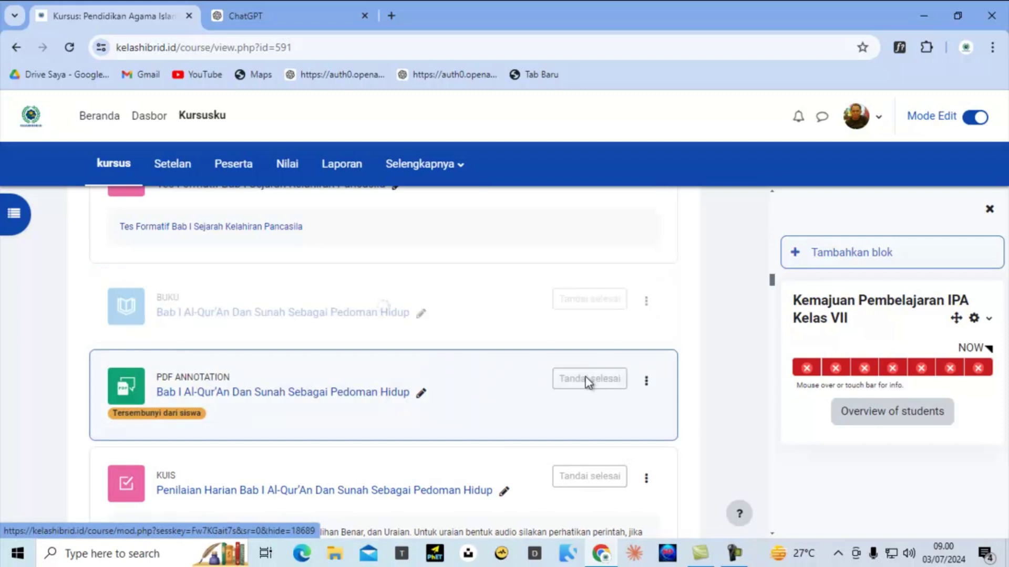
{"action": "scroll", "coordinate": [545, 313], "scroll_direction": "up", "scroll_amount": 3}
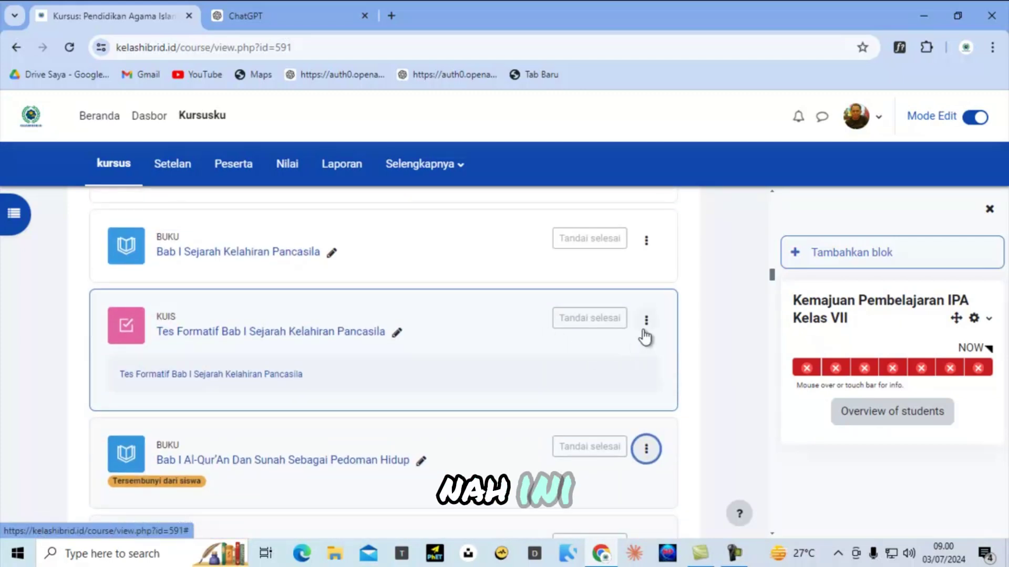
{"action": "left_click", "coordinate": [645, 322]}
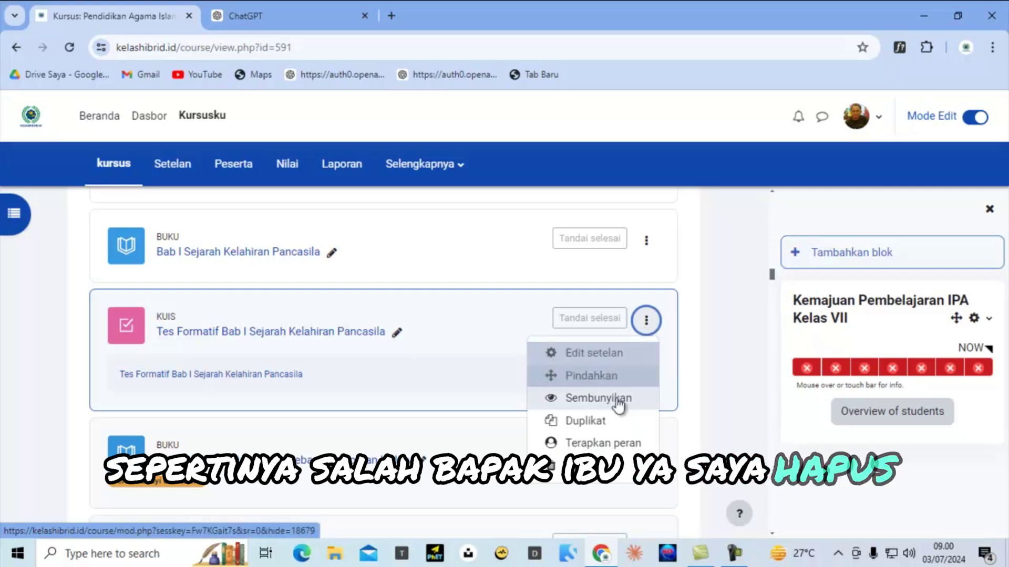
Delete the Tes Formatif Pancasila quiz and hide the Sejarah Kelahiran Pancasila book.
{"action": "left_click", "coordinate": [586, 467]}
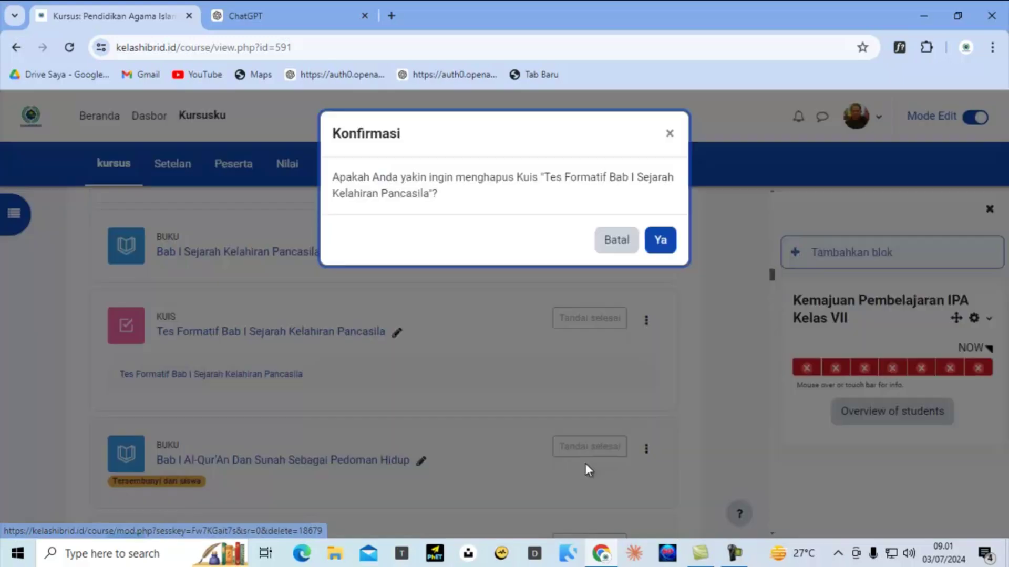
{"action": "left_click", "coordinate": [663, 245]}
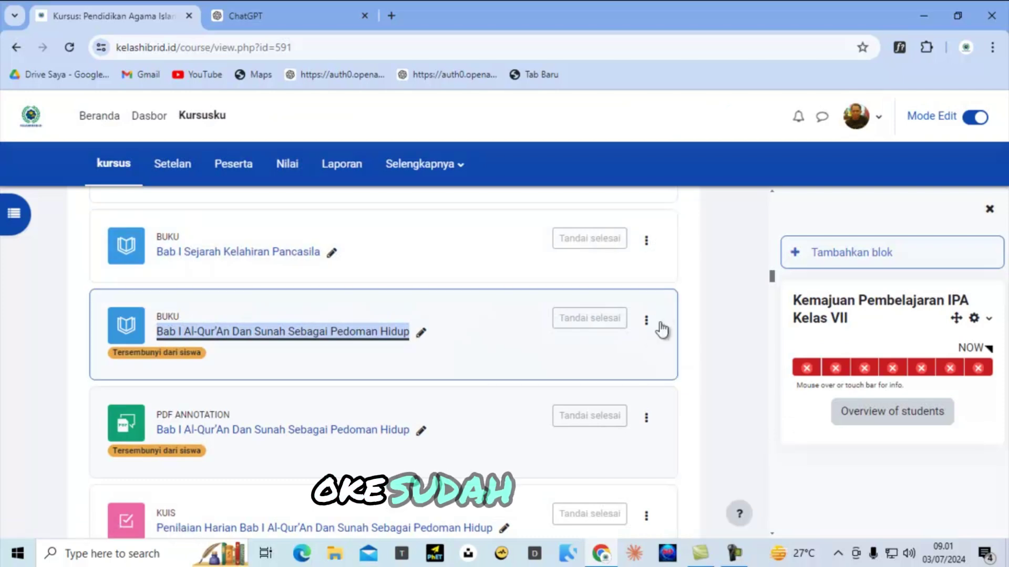
{"action": "left_click", "coordinate": [647, 243]}
{"action": "left_click", "coordinate": [647, 243]}
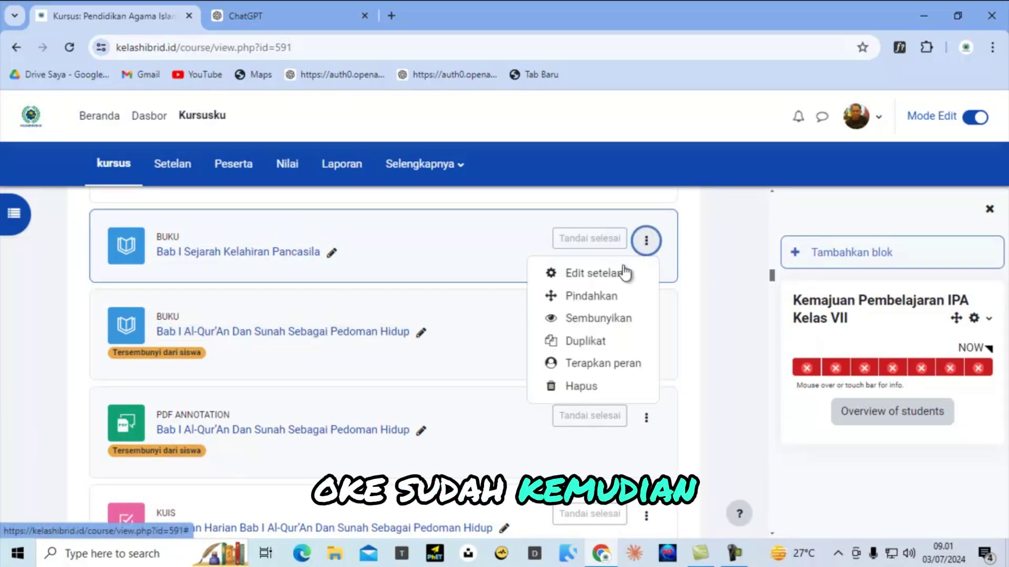
{"action": "left_click", "coordinate": [608, 323]}
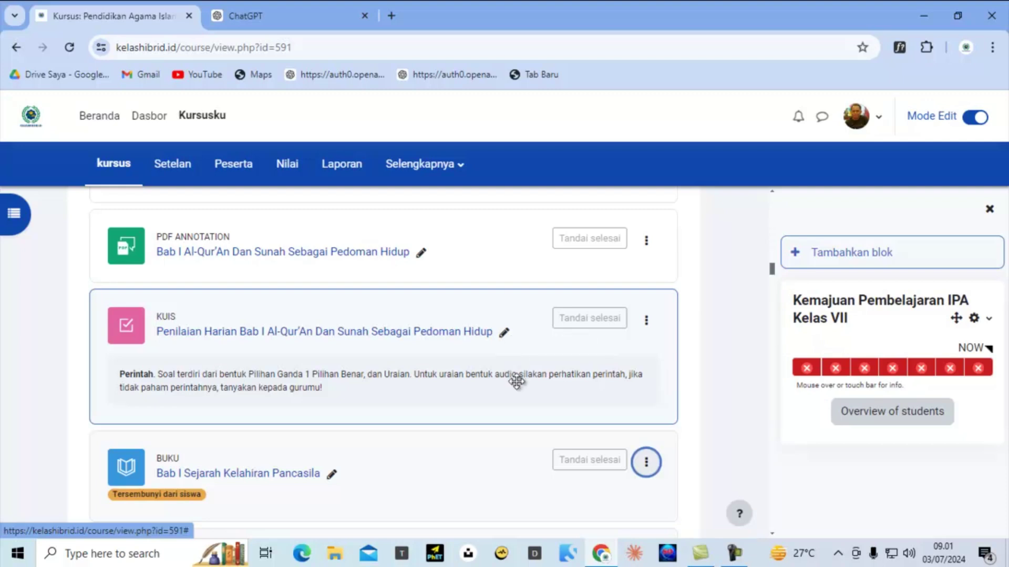
Hide the Penilaian Harian Bab I quiz, the PDF annotation and the Bab I book.
{"action": "left_click", "coordinate": [646, 322]}
{"action": "left_click", "coordinate": [602, 398]}
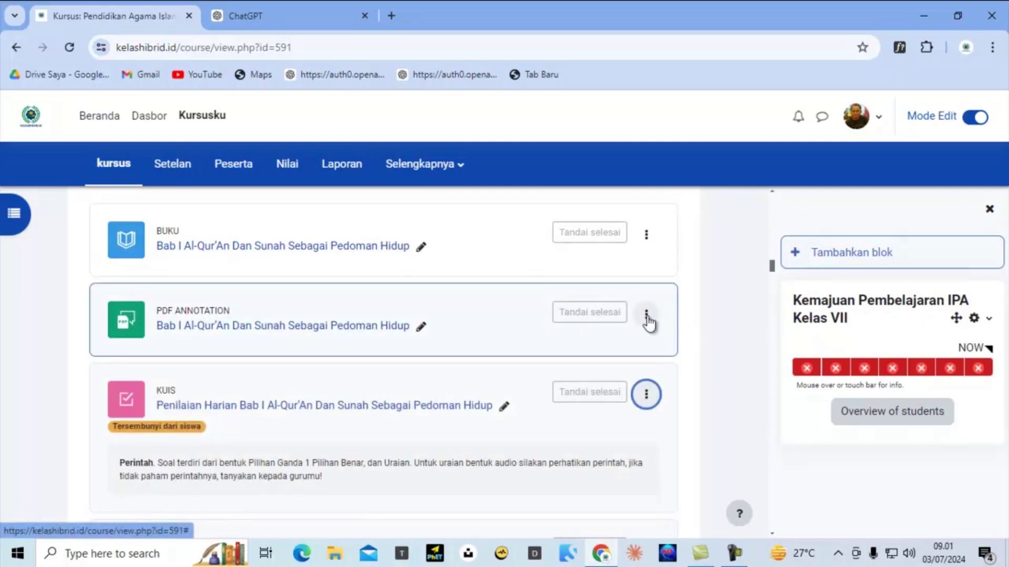
{"action": "left_click", "coordinate": [647, 316]}
{"action": "left_click", "coordinate": [595, 392]}
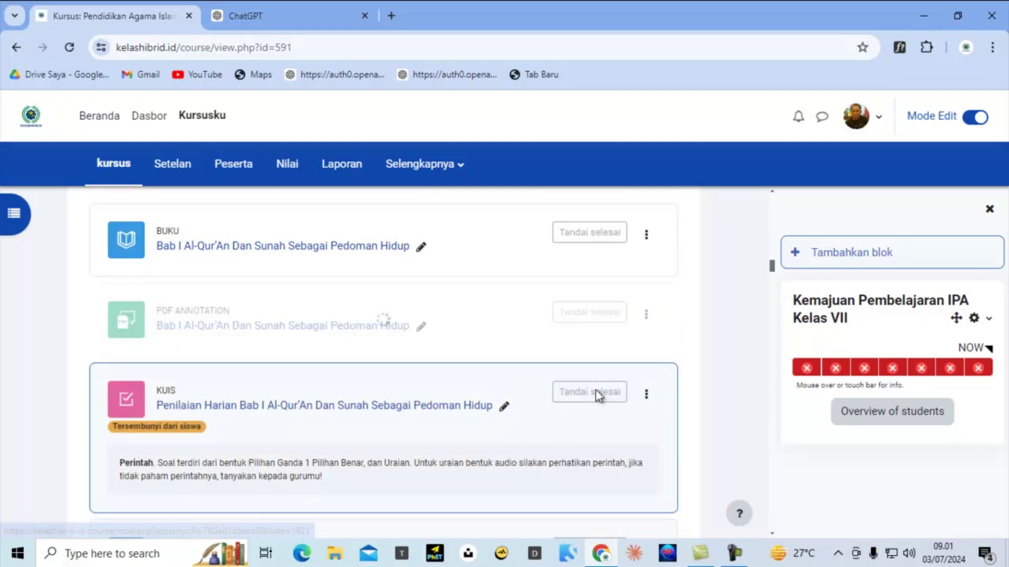
{"action": "left_click", "coordinate": [647, 234]}
{"action": "left_click", "coordinate": [608, 314]}
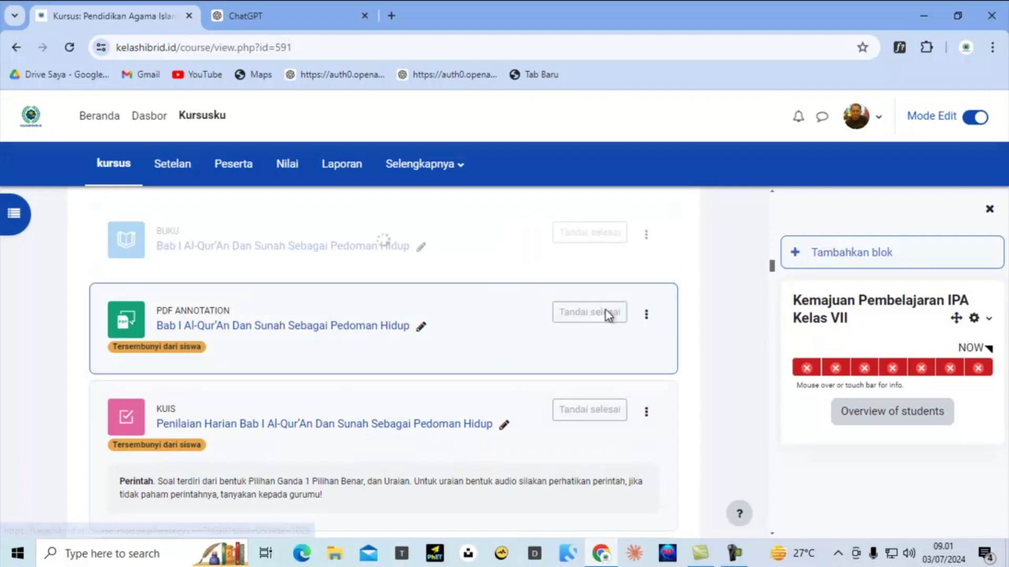
{"action": "scroll", "coordinate": [605, 311], "scroll_direction": "up", "scroll_amount": 3}
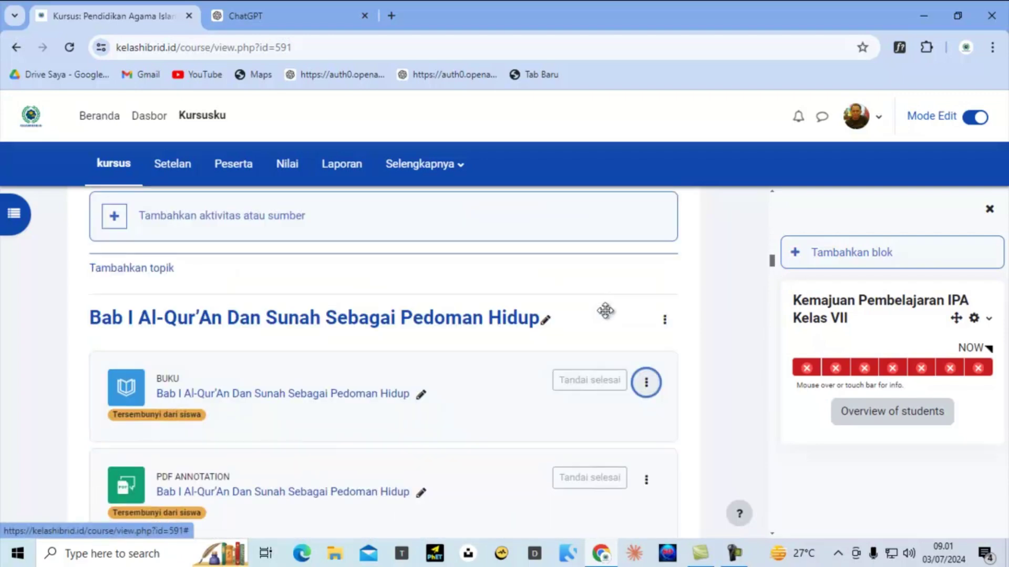
Delete the Sejarah Kelahiran Pancasila book and its Tes Formatif quiz, confirming each with Ya.
{"action": "scroll", "coordinate": [490, 317], "scroll_direction": "down", "scroll_amount": 8}
{"action": "scroll", "coordinate": [408, 306], "scroll_direction": "up", "scroll_amount": 4}
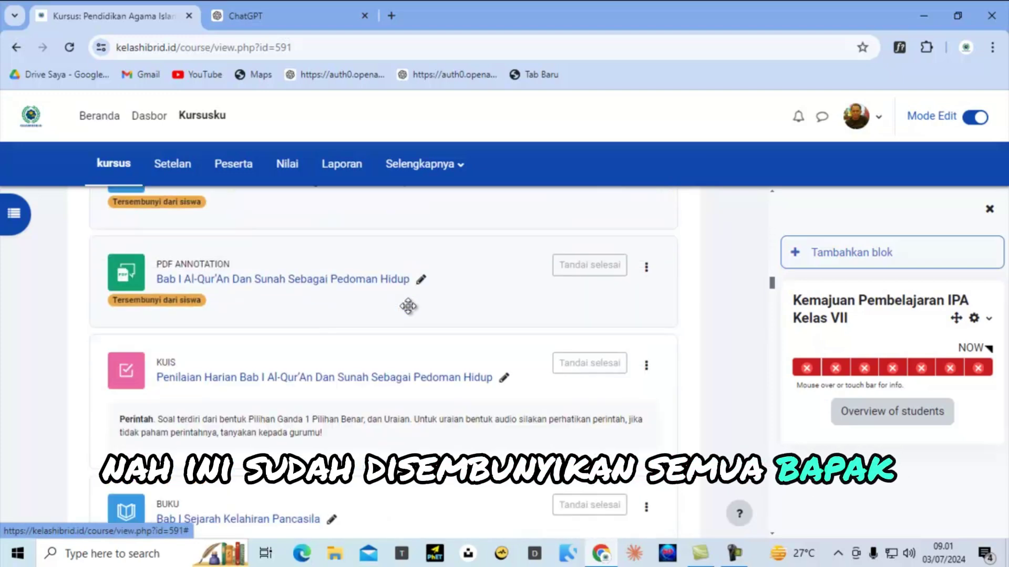
{"action": "scroll", "coordinate": [408, 306], "scroll_direction": "down", "scroll_amount": 4}
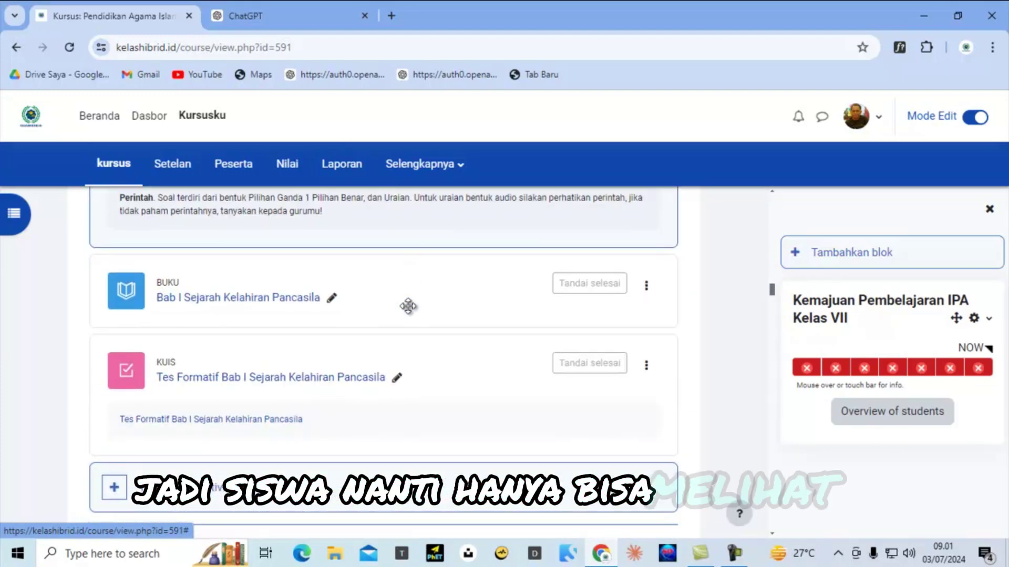
{"action": "left_click", "coordinate": [646, 286]}
{"action": "left_click", "coordinate": [588, 432]}
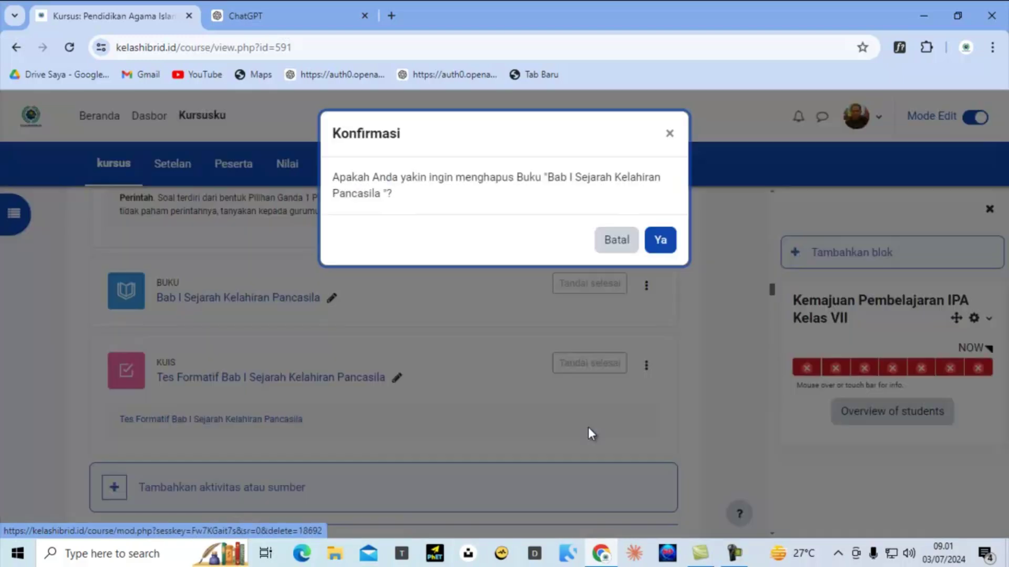
{"action": "left_click", "coordinate": [660, 240]}
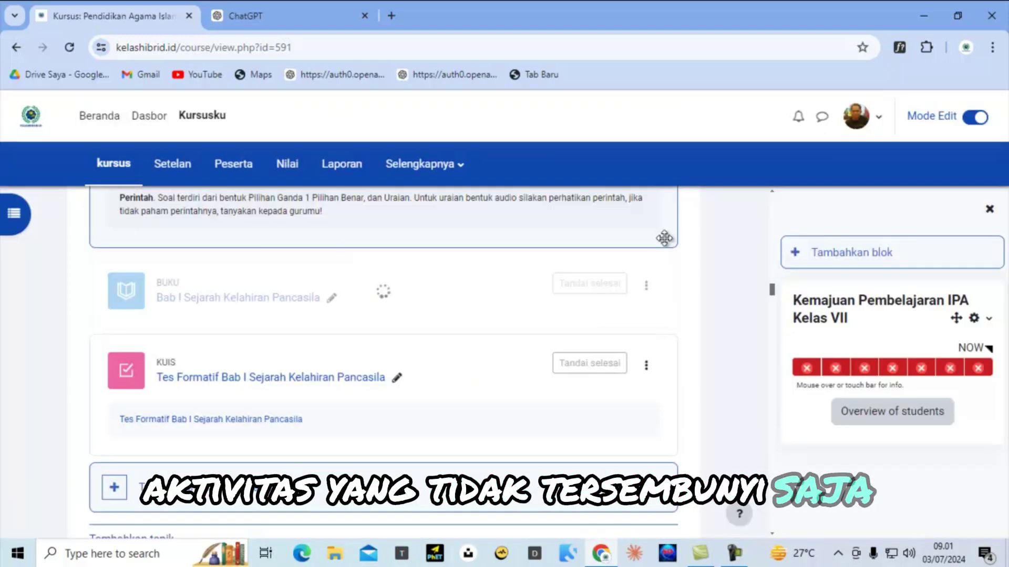
{"action": "left_click", "coordinate": [646, 286]}
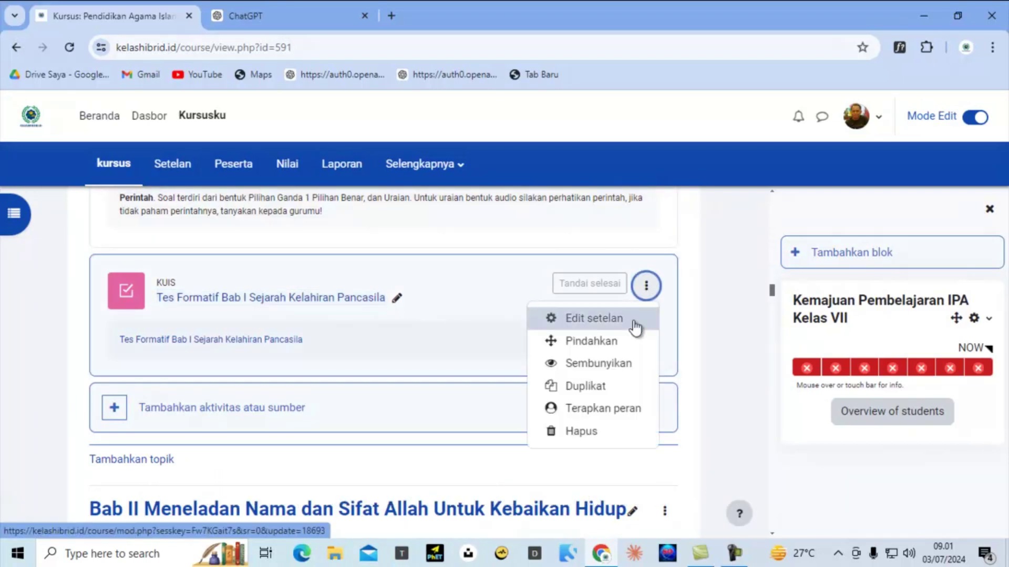
{"action": "left_click", "coordinate": [583, 431]}
{"action": "left_click", "coordinate": [662, 242]}
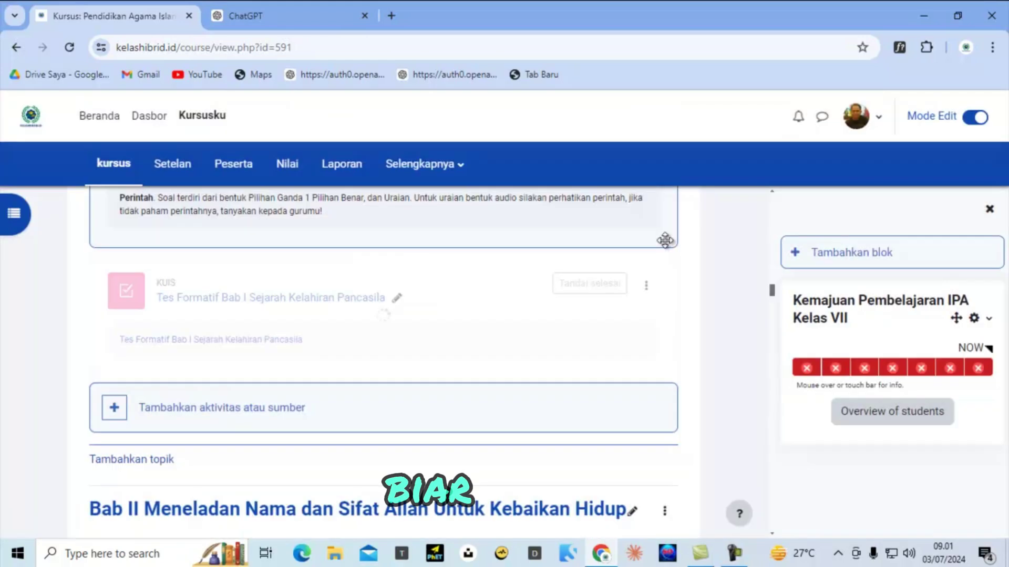
{"action": "scroll", "coordinate": [438, 310], "scroll_direction": "up", "scroll_amount": 2}
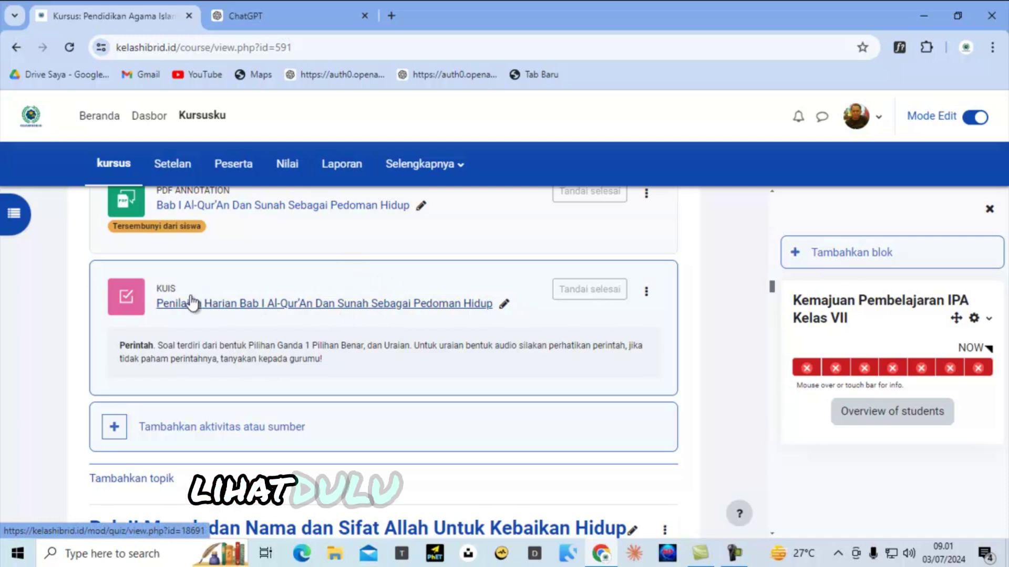
Open the Penilaian Harian Bab I quiz's Setelan form and expand its Waktu Pengerjaan and Nilai sections.
{"action": "left_click", "coordinate": [126, 301]}
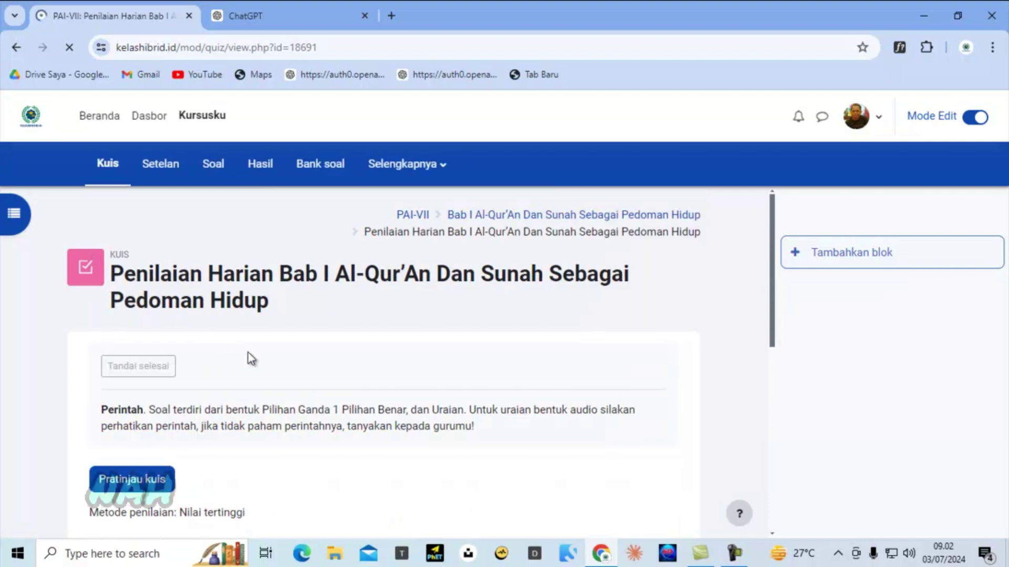
{"action": "left_click", "coordinate": [163, 170]}
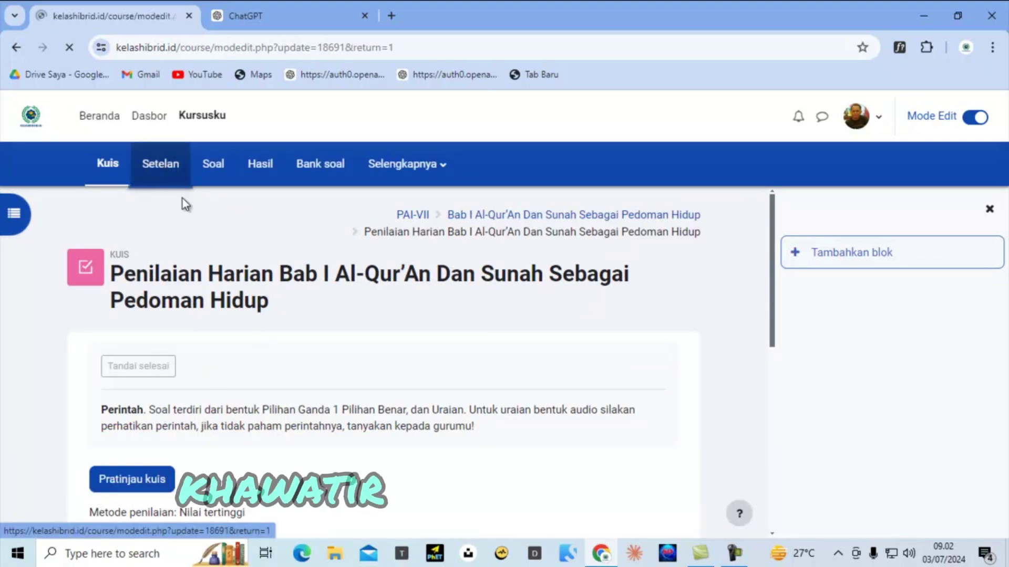
{"action": "scroll", "coordinate": [354, 295], "scroll_direction": "down", "scroll_amount": 6}
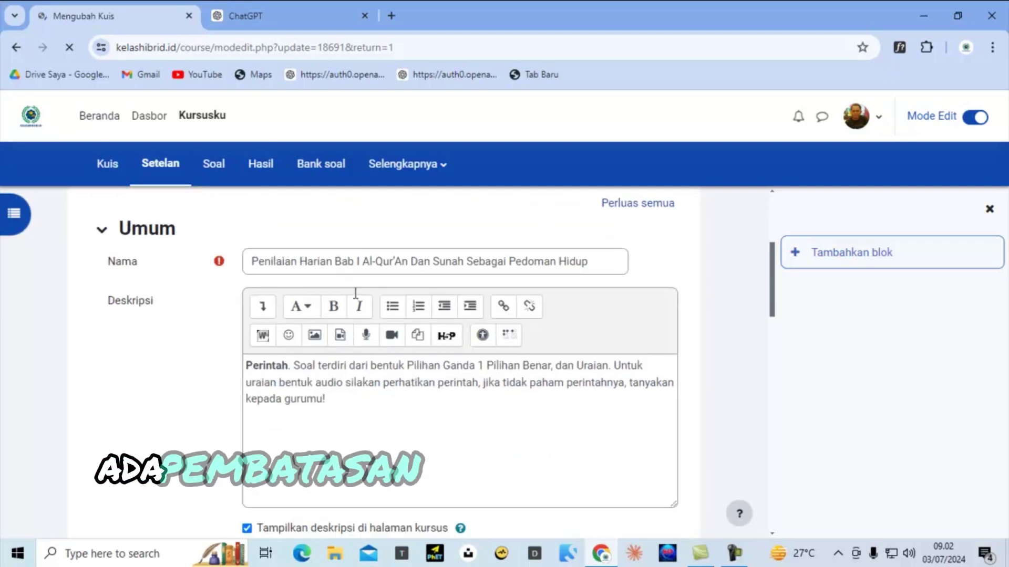
{"action": "scroll", "coordinate": [354, 295], "scroll_direction": "up", "scroll_amount": 1}
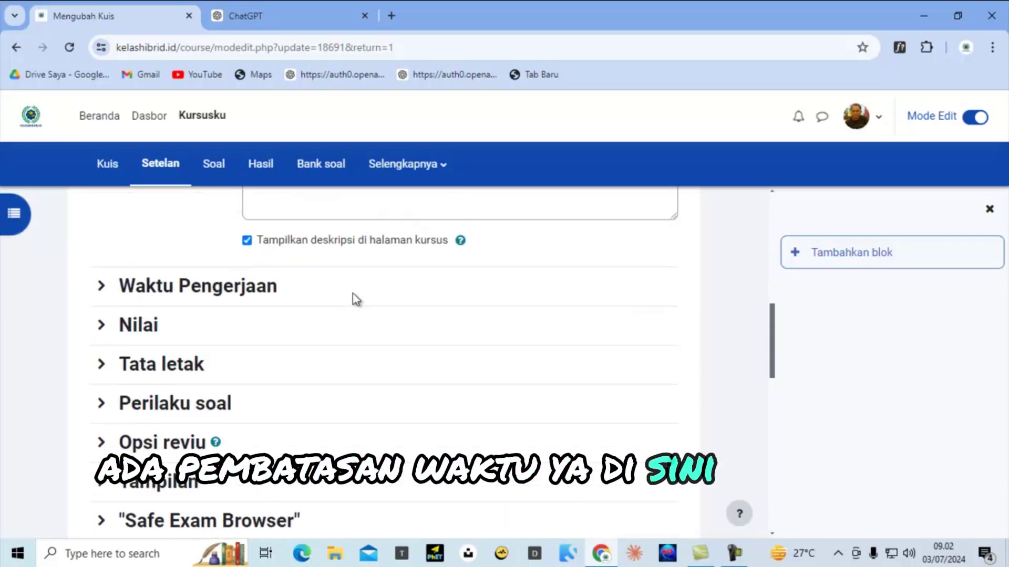
{"action": "left_click", "coordinate": [217, 289]}
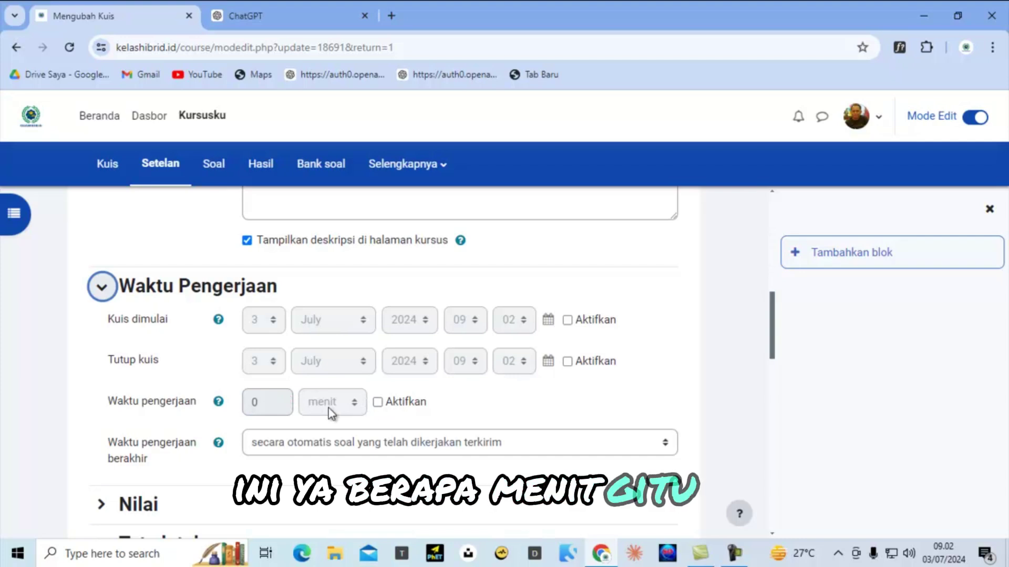
{"action": "scroll", "coordinate": [332, 368], "scroll_direction": "down", "scroll_amount": 3}
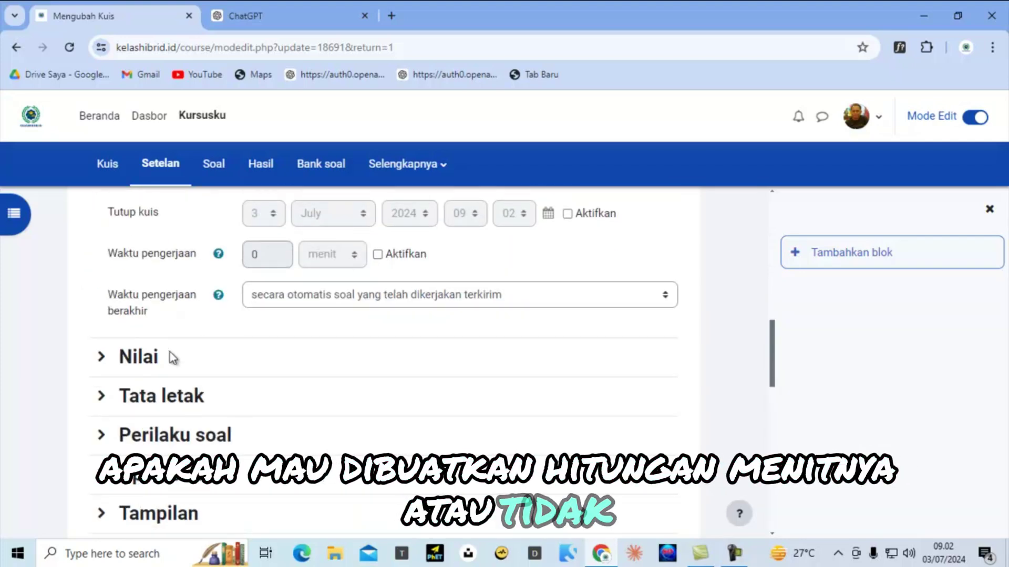
{"action": "left_click", "coordinate": [137, 358]}
Enter a 70 Nilai Kelulusan, keep attempts at Tidak terbatas, and save with Simpan dan tampilkan.
{"action": "scroll", "coordinate": [362, 385], "scroll_direction": "down", "scroll_amount": 3}
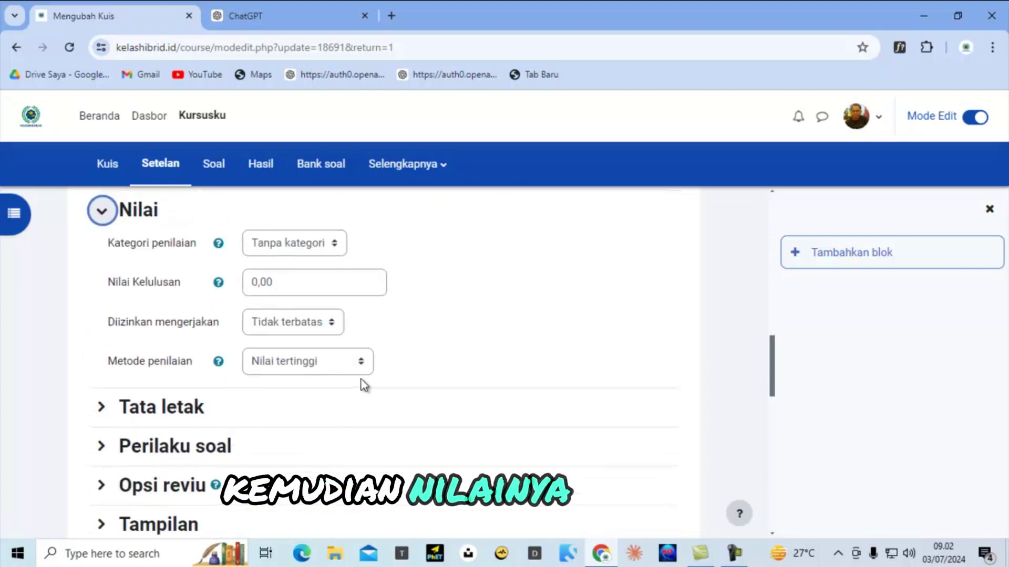
{"action": "left_click", "coordinate": [288, 293]}
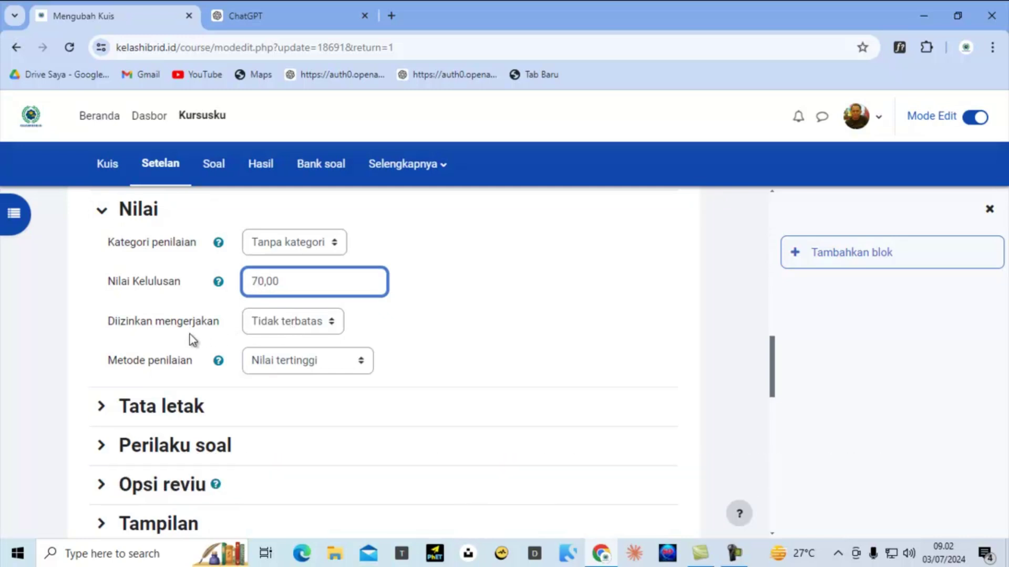
{"action": "left_click", "coordinate": [268, 321]}
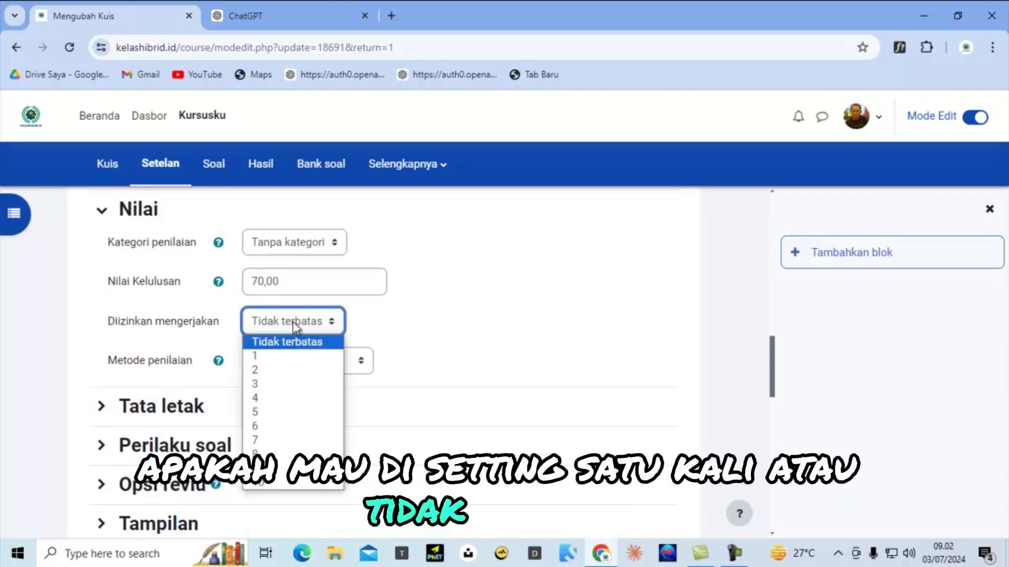
{"action": "left_click", "coordinate": [292, 322]}
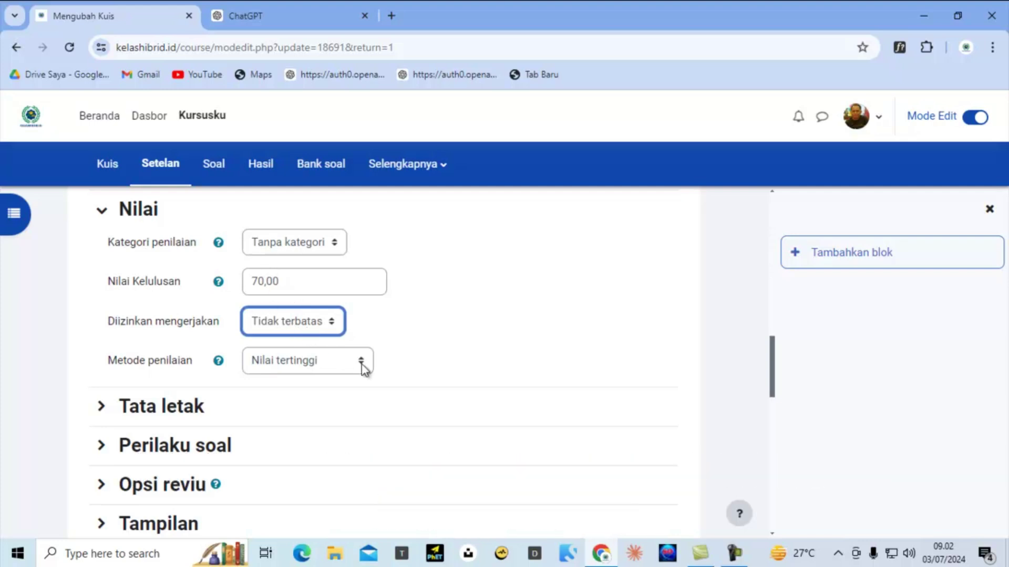
{"action": "scroll", "coordinate": [364, 365], "scroll_direction": "down", "scroll_amount": 10}
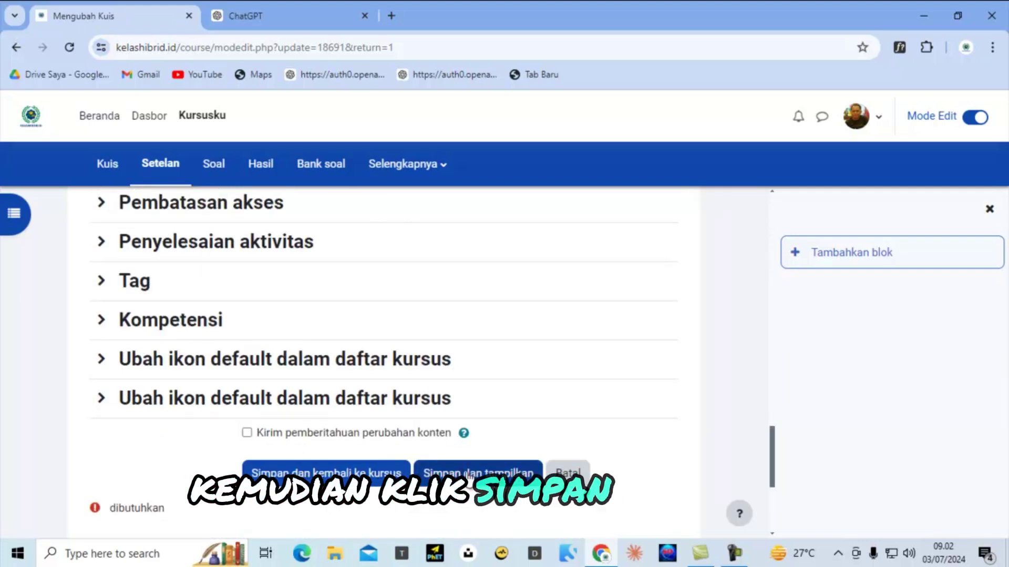
{"action": "left_click", "coordinate": [469, 475]}
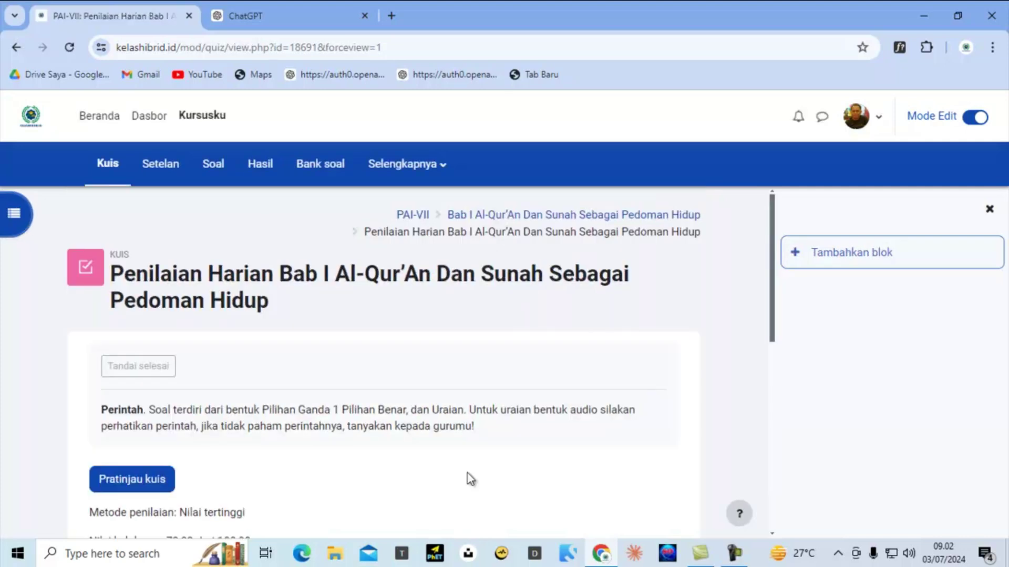
Launch Pratinjau kuis for Bab I and reopen the block drawer to show Navigasi kuis.
{"action": "scroll", "coordinate": [470, 479], "scroll_direction": "down", "scroll_amount": 4}
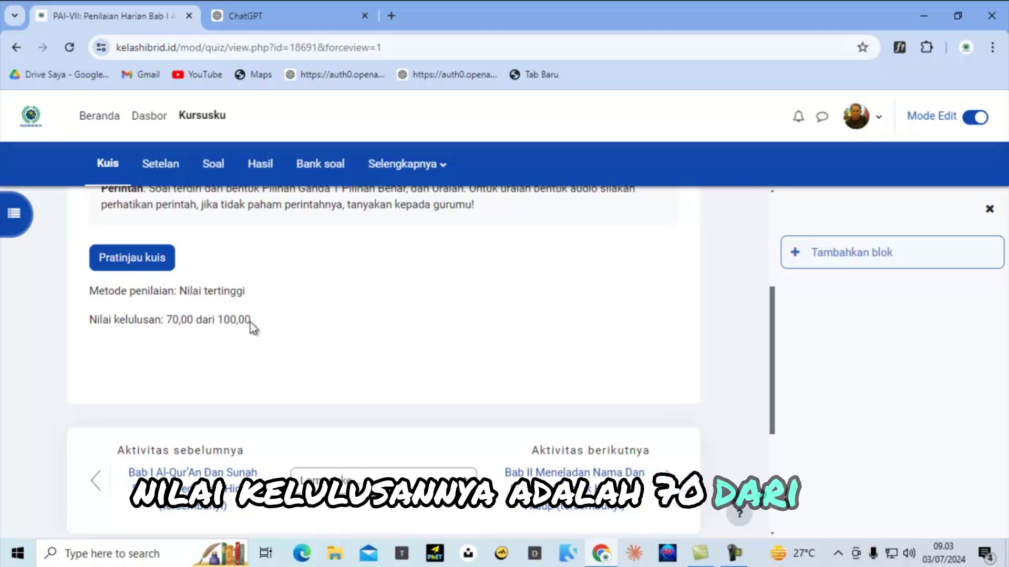
{"action": "left_click", "coordinate": [151, 259]}
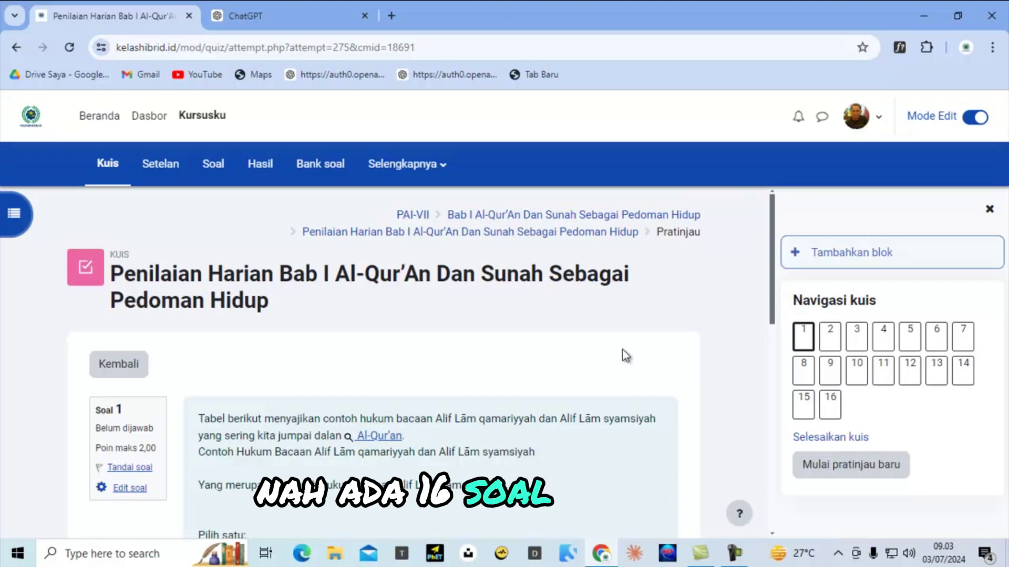
{"action": "scroll", "coordinate": [622, 349], "scroll_direction": "down", "scroll_amount": 4}
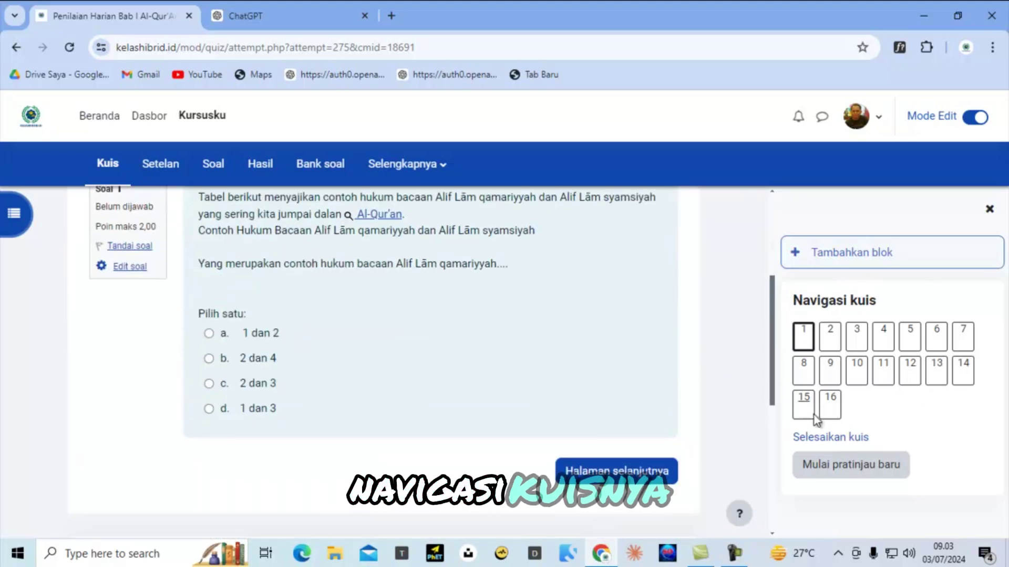
{"action": "scroll", "coordinate": [377, 327], "scroll_direction": "up", "scroll_amount": 1}
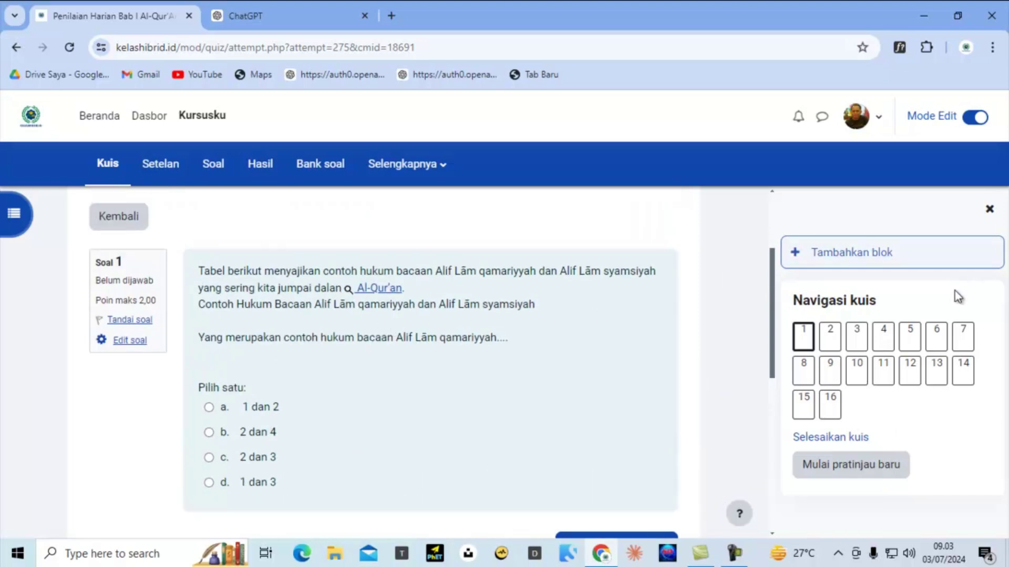
{"action": "left_click", "coordinate": [989, 210]}
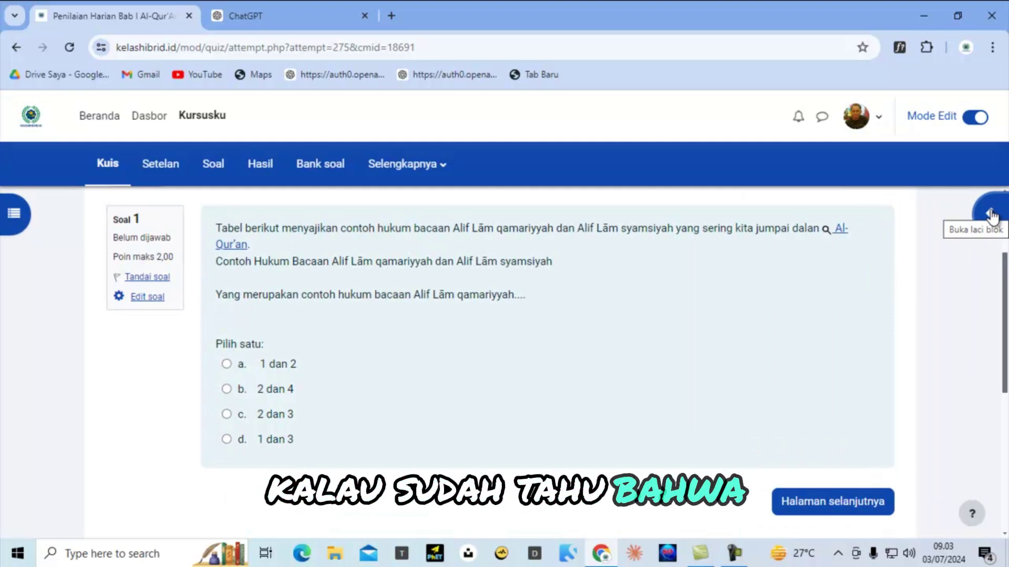
{"action": "left_click", "coordinate": [990, 214]}
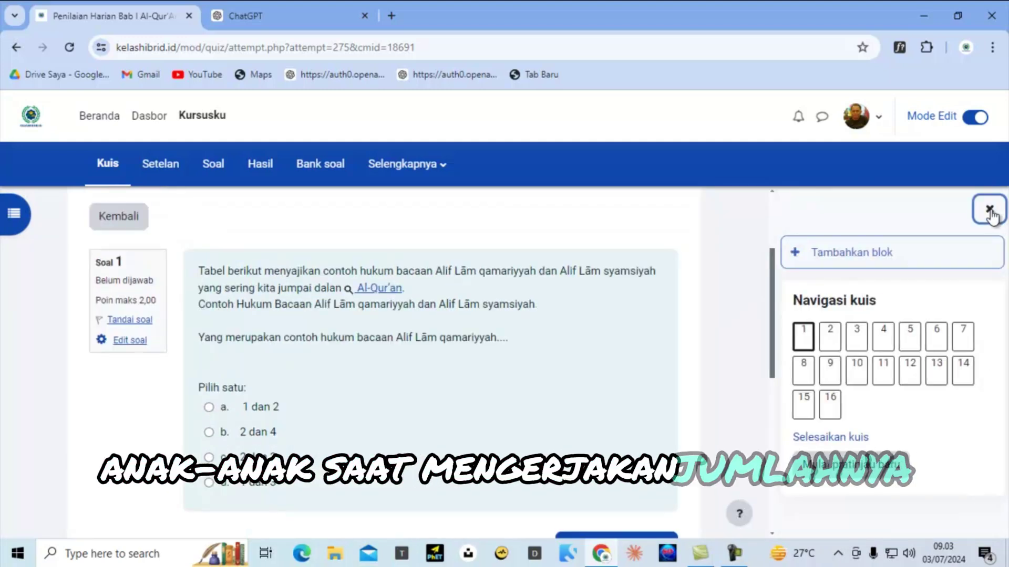
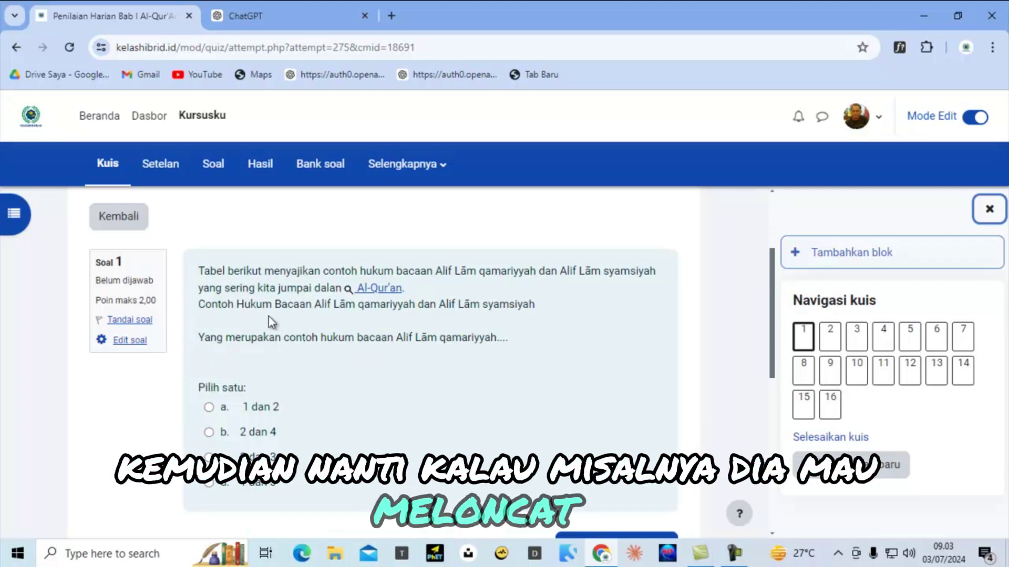
Jump to question 10 of the Bab I quiz preview and bring back the Navigasi kuis drawer.
{"action": "left_click", "coordinate": [859, 371]}
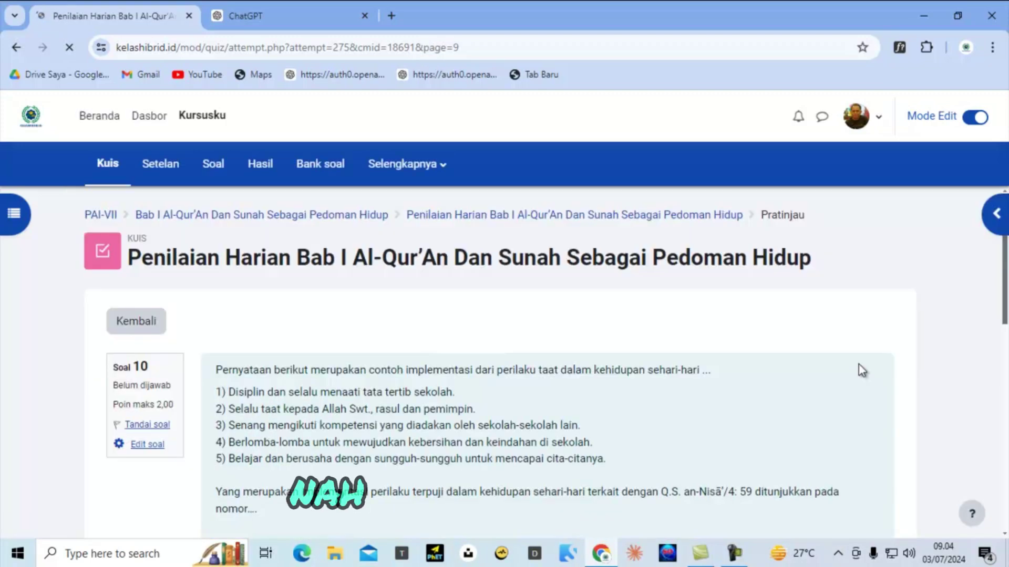
{"action": "scroll", "coordinate": [409, 352], "scroll_direction": "down", "scroll_amount": 4}
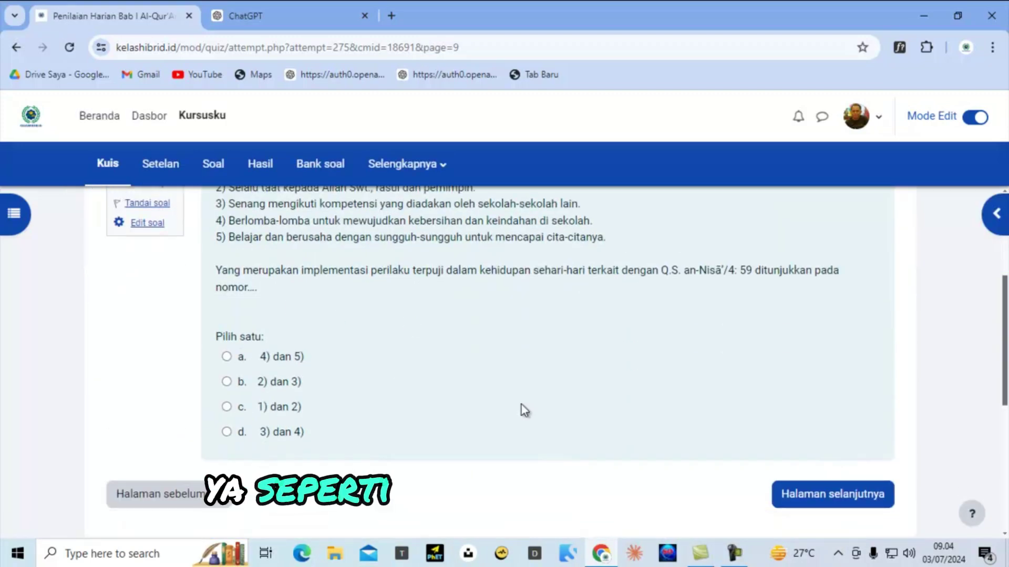
{"action": "scroll", "coordinate": [524, 409], "scroll_direction": "up", "scroll_amount": 4}
{"action": "scroll", "coordinate": [522, 408], "scroll_direction": "up", "scroll_amount": 1}
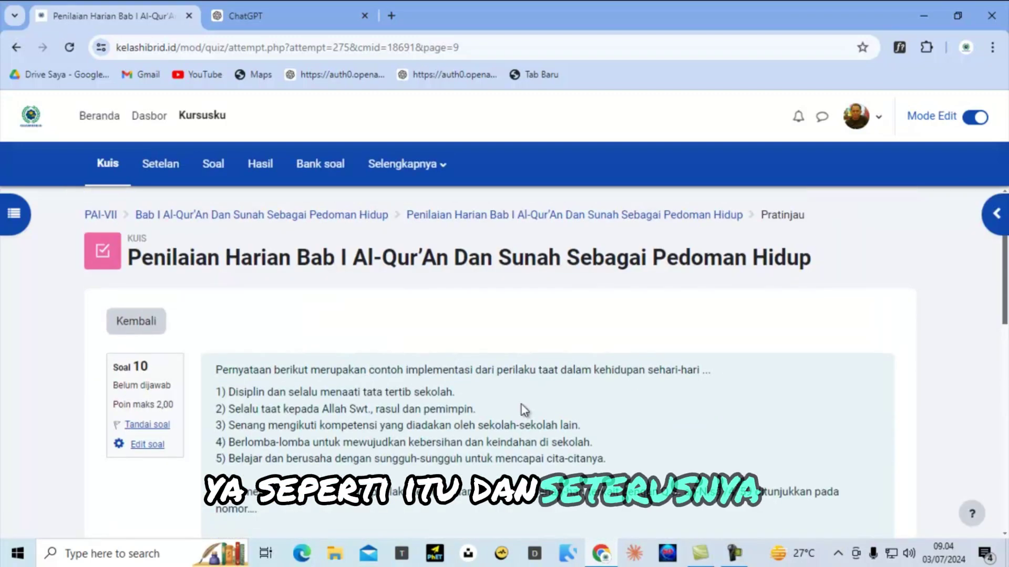
{"action": "left_click", "coordinate": [996, 215]}
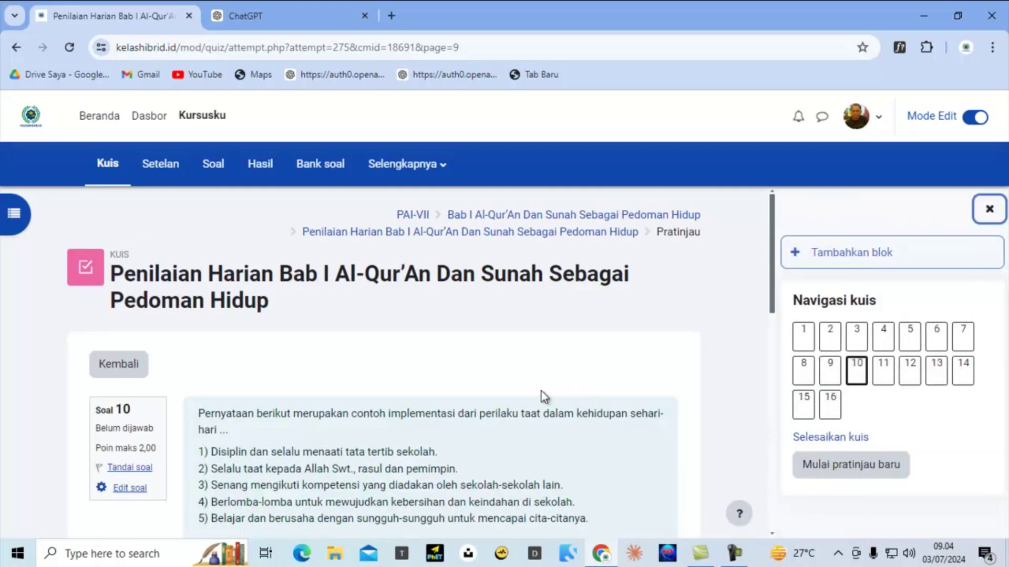
{"action": "scroll", "coordinate": [541, 392], "scroll_direction": "down", "scroll_amount": 3}
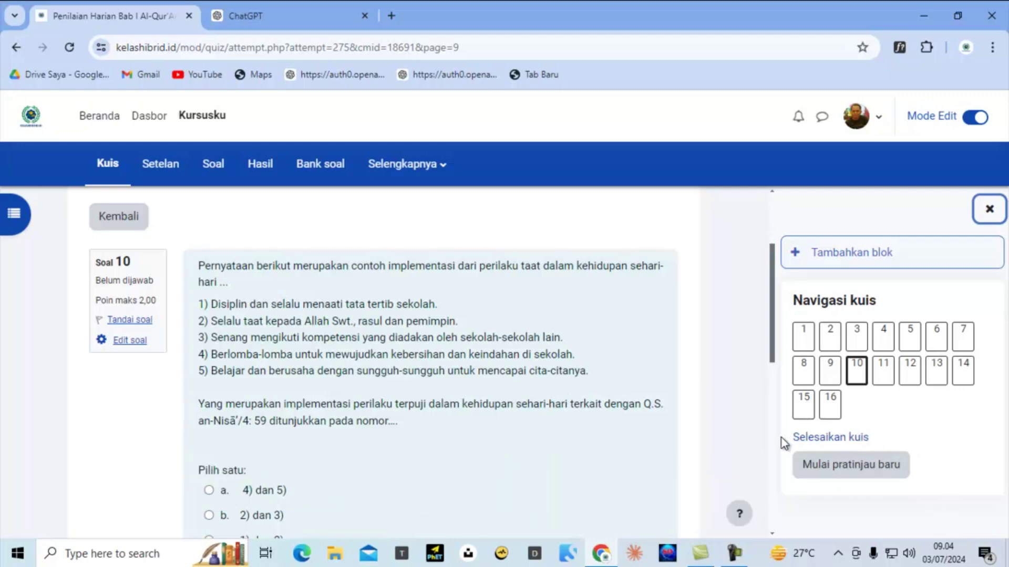
{"action": "scroll", "coordinate": [575, 443], "scroll_direction": "up", "scroll_amount": 1}
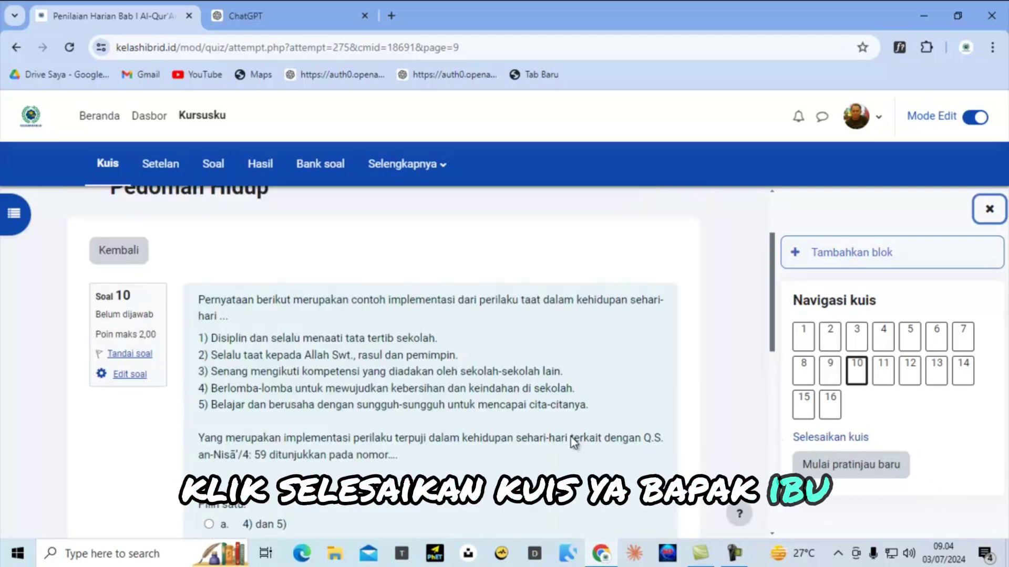
{"action": "scroll", "coordinate": [574, 443], "scroll_direction": "up", "scroll_amount": 2}
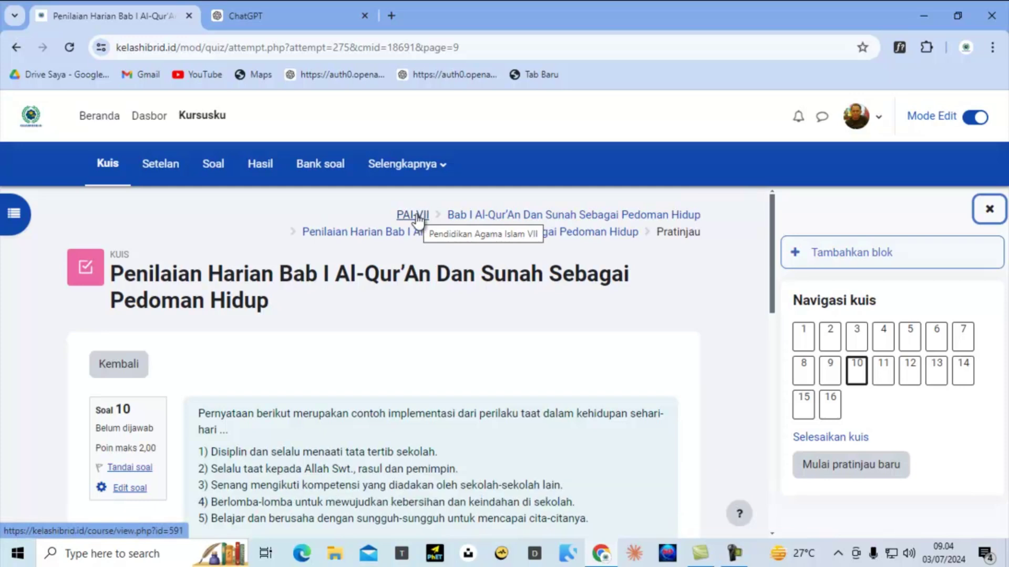
Return to the PAI-VII course page and scroll past the Referensi files, Glosarium and Wiki.
{"action": "left_click", "coordinate": [455, 221]}
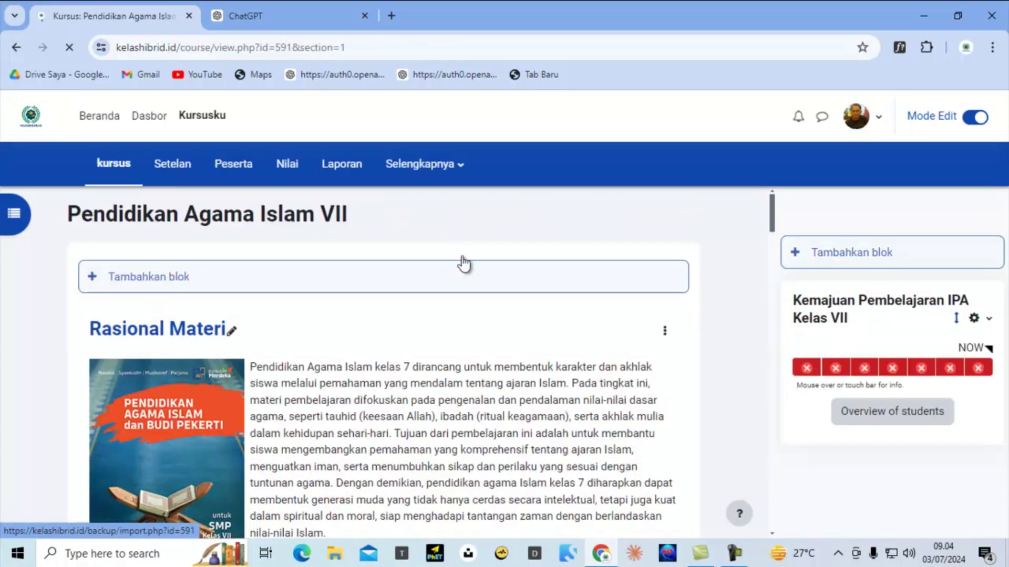
{"action": "scroll", "coordinate": [484, 314], "scroll_direction": "down", "scroll_amount": 6}
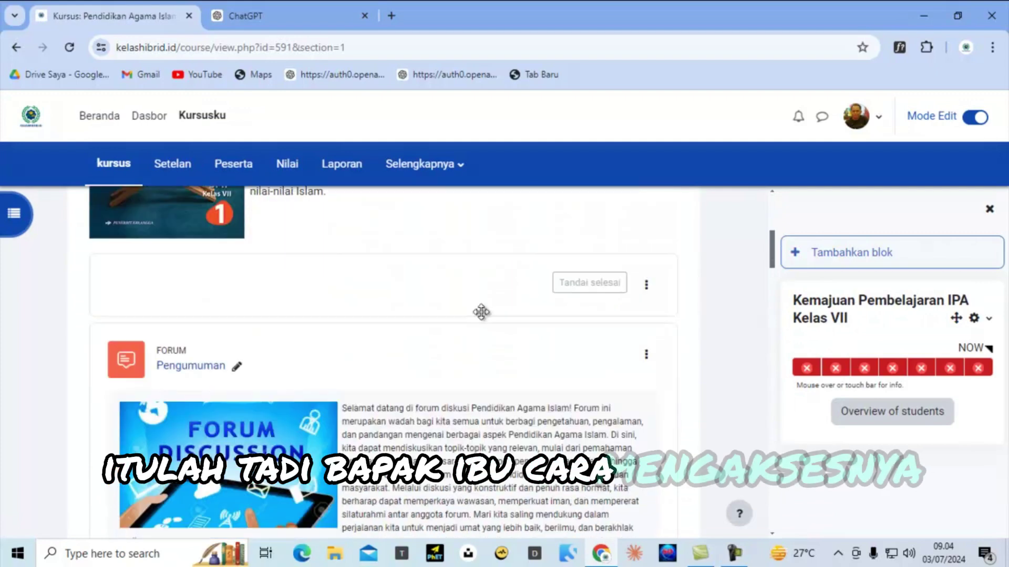
{"action": "scroll", "coordinate": [481, 312], "scroll_direction": "down", "scroll_amount": 8}
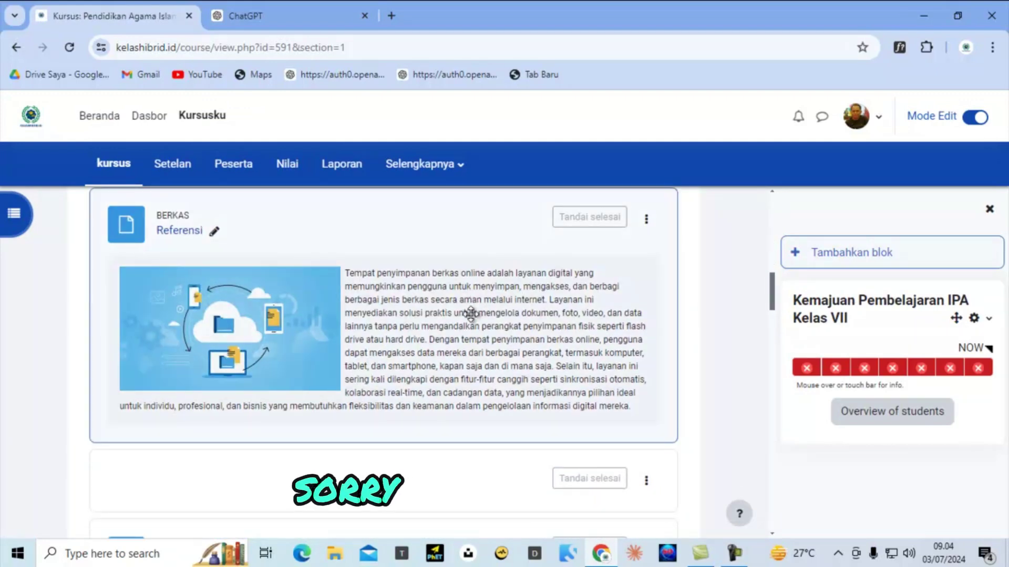
{"action": "scroll", "coordinate": [470, 314], "scroll_direction": "down", "scroll_amount": 3}
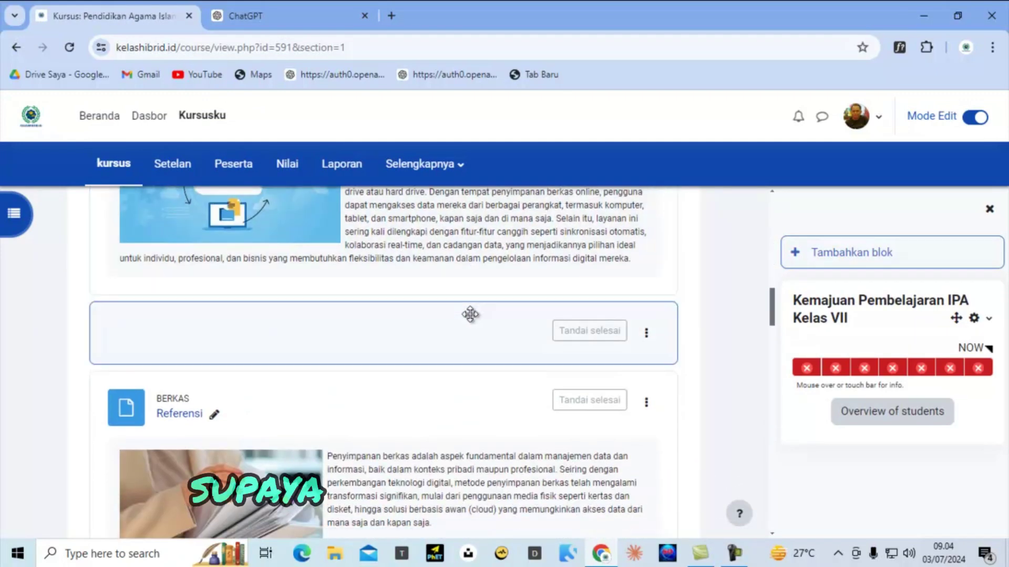
{"action": "scroll", "coordinate": [469, 313], "scroll_direction": "down", "scroll_amount": 3}
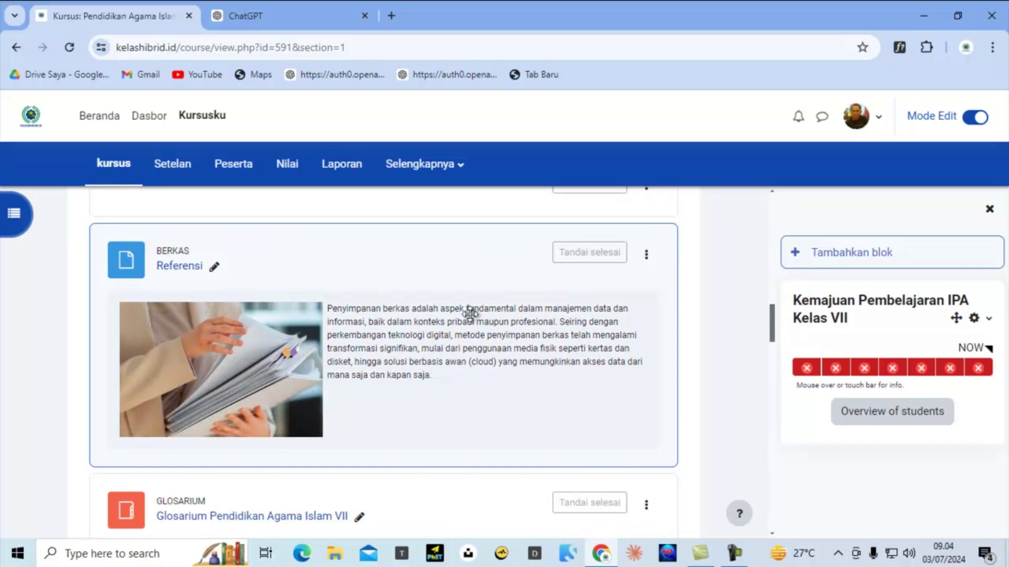
{"action": "scroll", "coordinate": [469, 314], "scroll_direction": "down", "scroll_amount": 3}
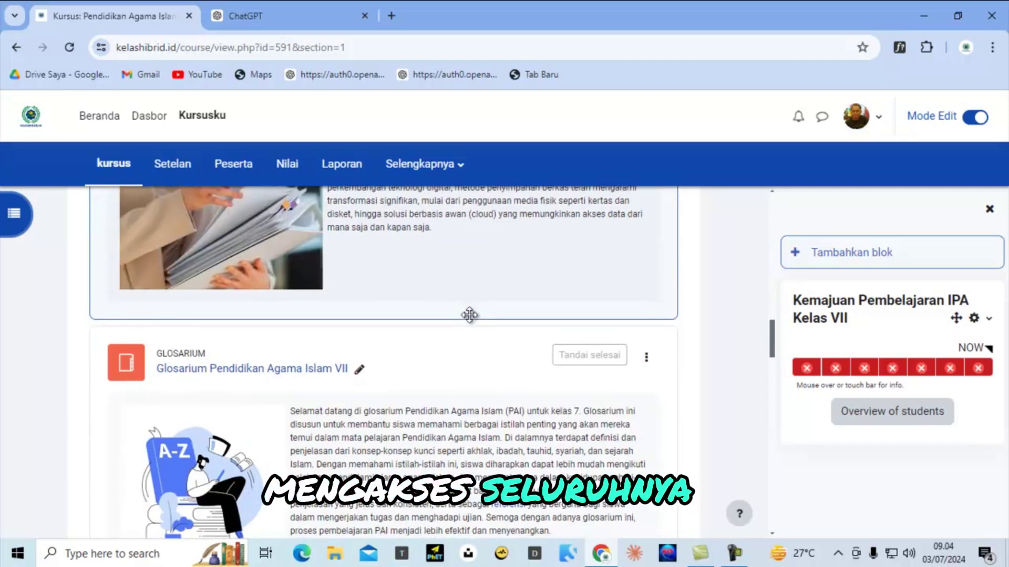
{"action": "scroll", "coordinate": [469, 316], "scroll_direction": "down", "scroll_amount": 7}
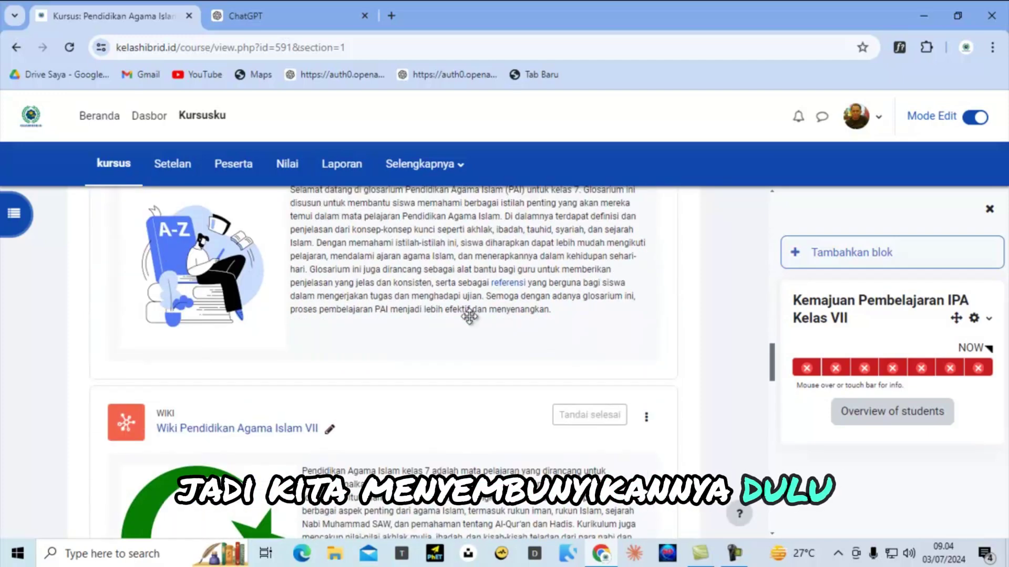
{"action": "scroll", "coordinate": [469, 318], "scroll_direction": "down", "scroll_amount": 3}
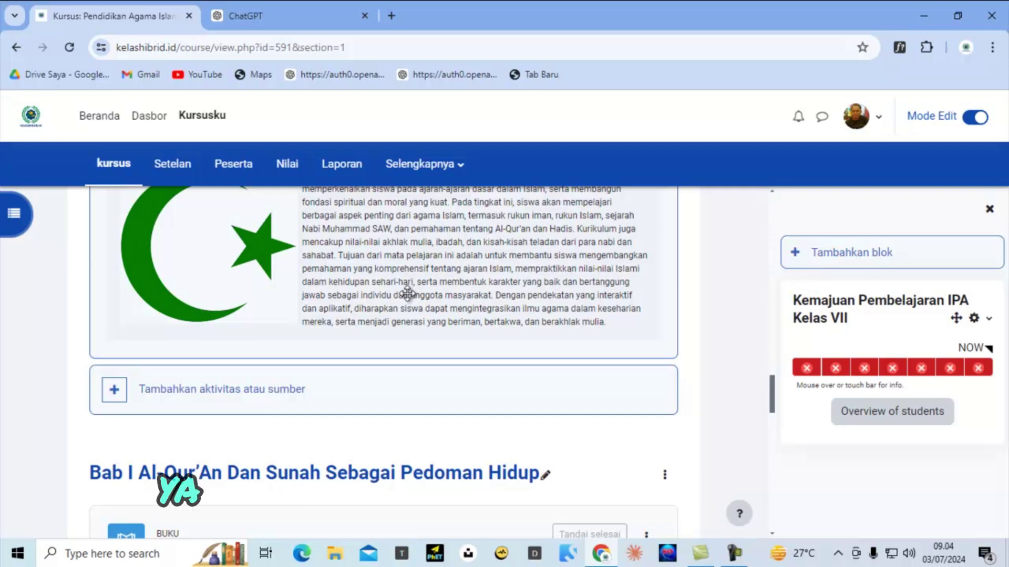
Log out of KelasHibrid.id using Keluar in the avatar menu.
{"action": "left_click", "coordinate": [879, 120]}
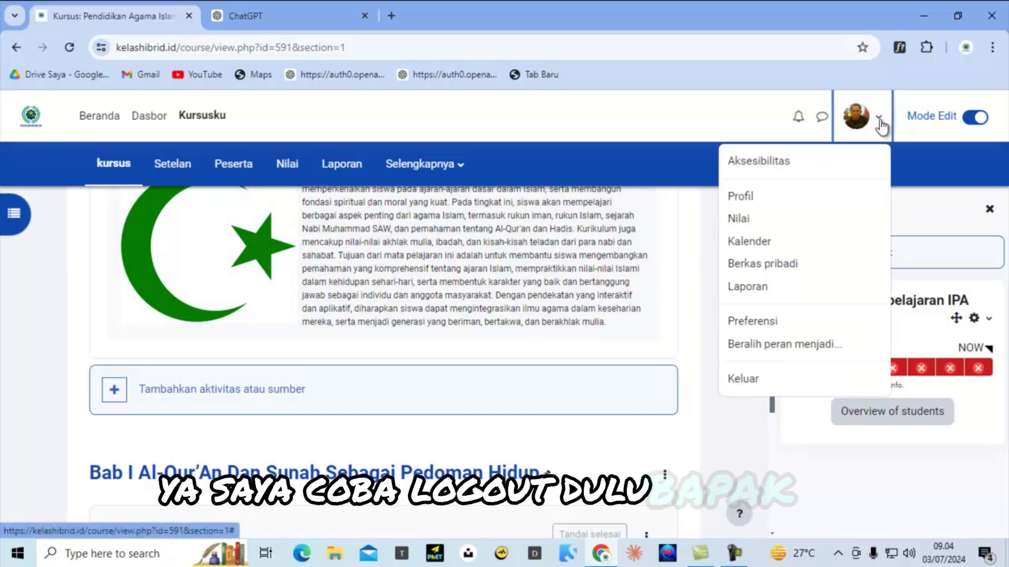
{"action": "left_click", "coordinate": [754, 383]}
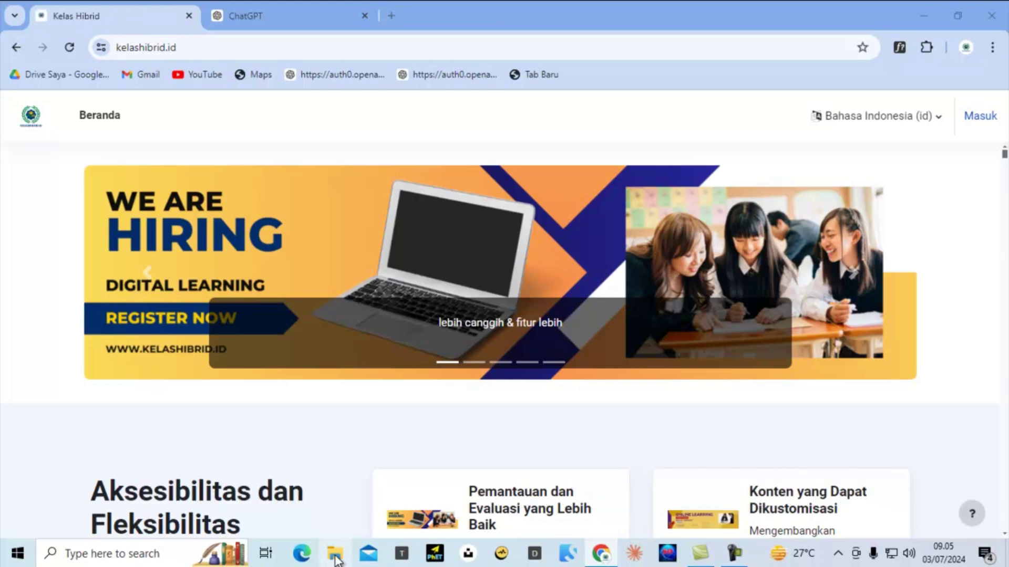
Open the akun_siswa_sampel_NPSN_Demo workbook from USB Drive (E:)\kelashibrid.id in File Explorer.
{"action": "left_click", "coordinate": [335, 555]}
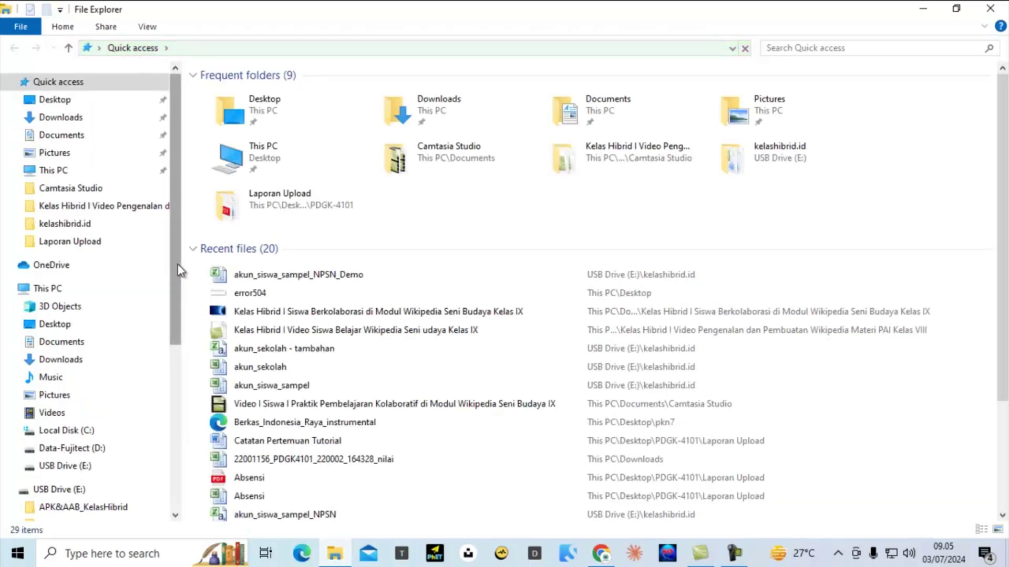
{"action": "left_click_drag", "start_coordinate": [177, 264], "coordinate": [167, 376]}
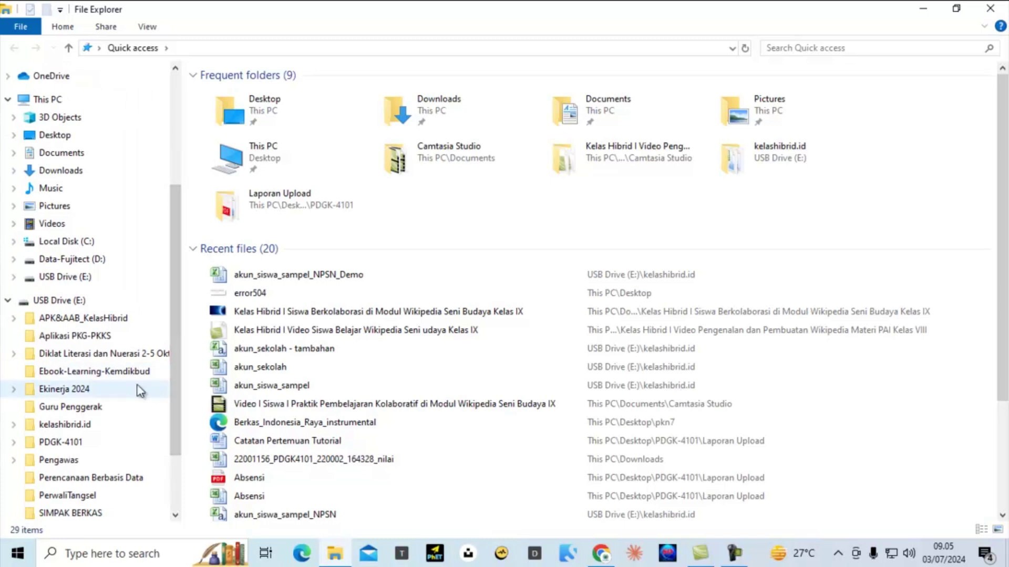
{"action": "left_click", "coordinate": [79, 426]}
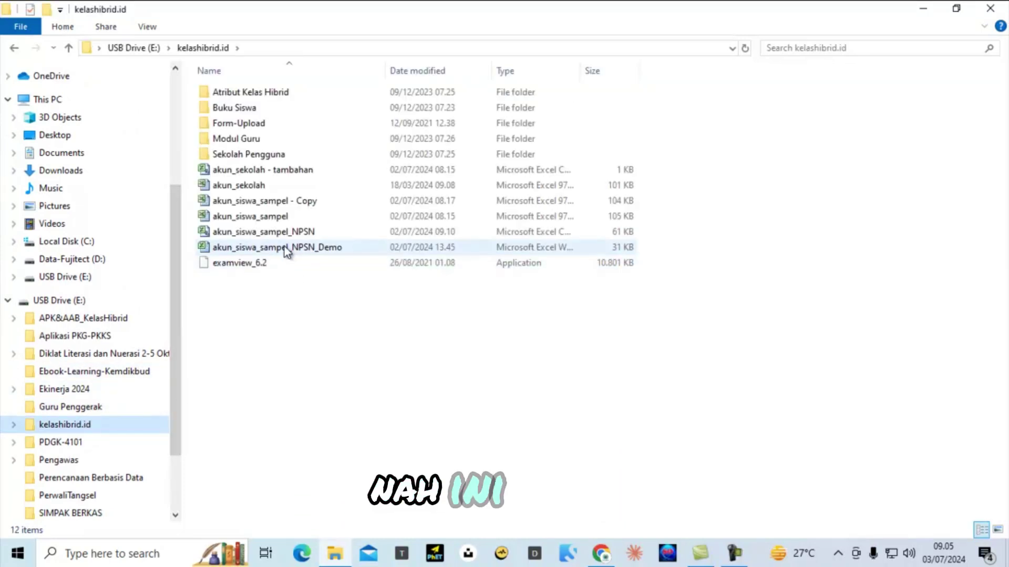
{"action": "left_click", "coordinate": [286, 250]}
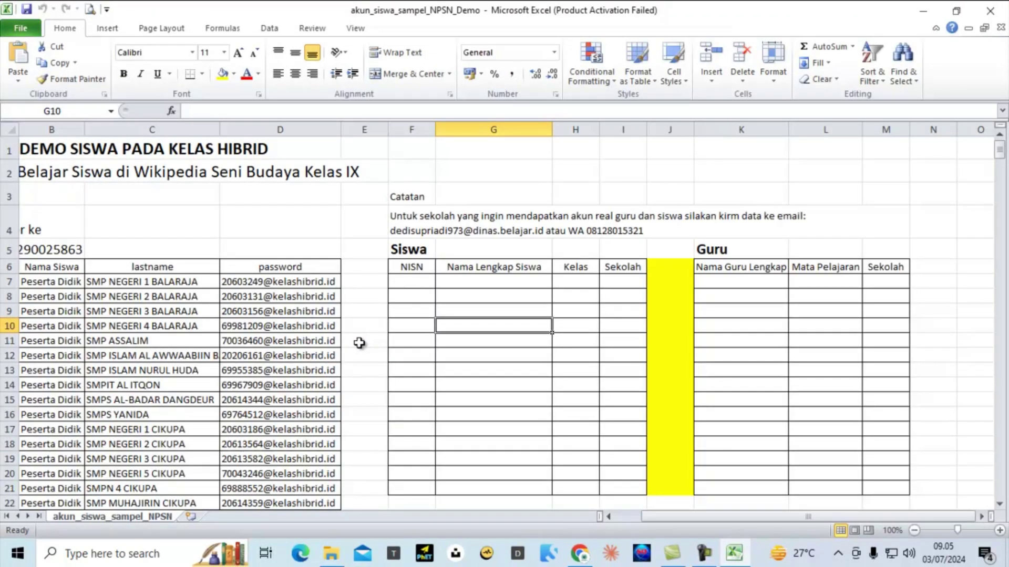
Dismiss the Office activation notice and look over the demo accounts around row 14.
{"action": "left_click", "coordinate": [359, 343]}
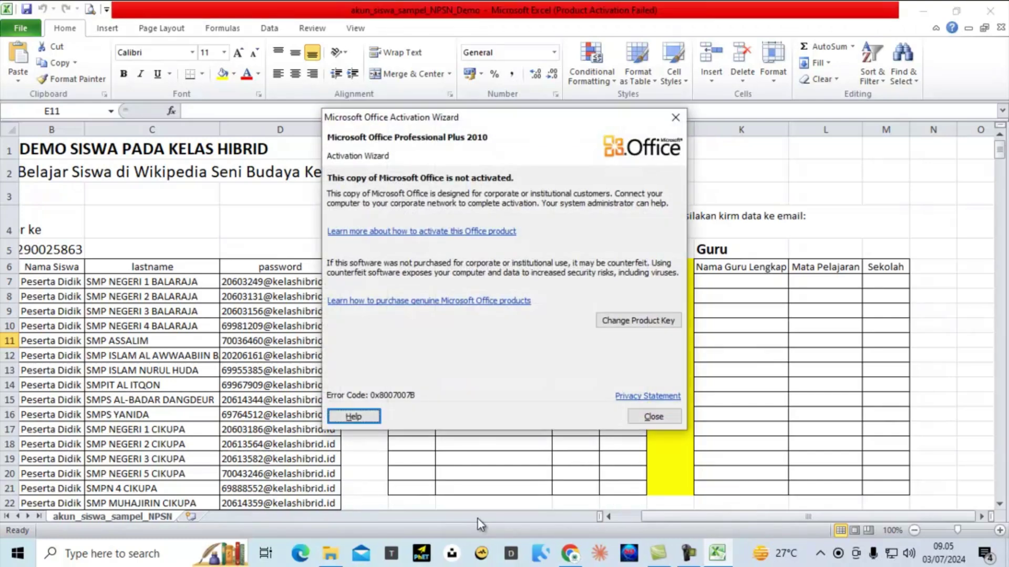
{"action": "left_click", "coordinate": [676, 117]}
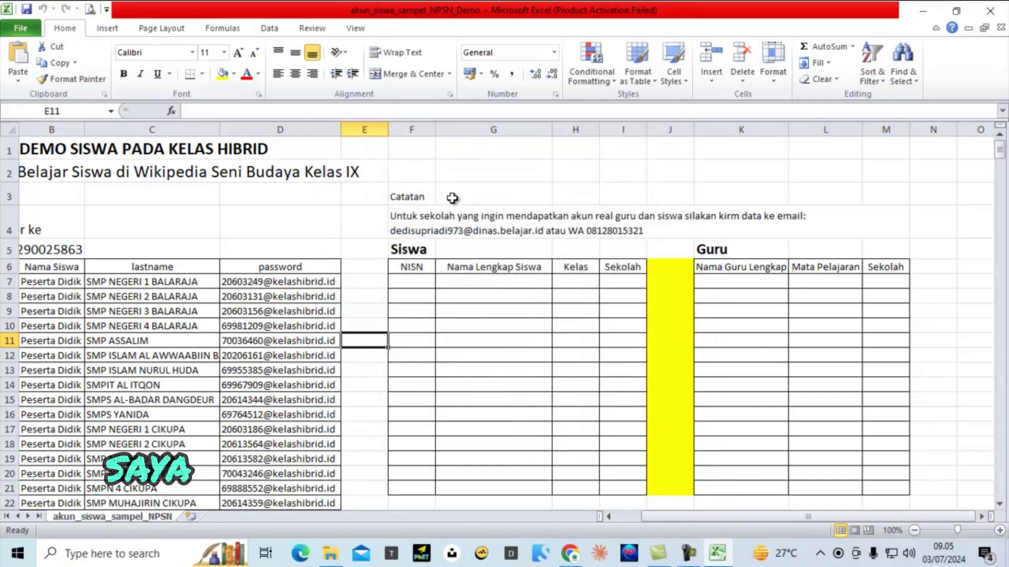
{"action": "left_click", "coordinate": [208, 388]}
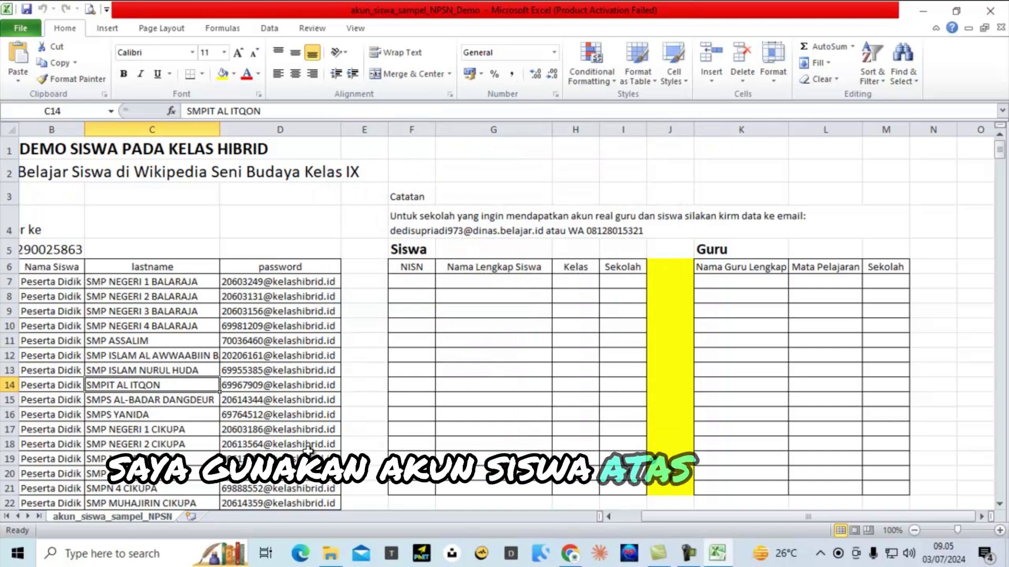
{"action": "key", "text": "Left"}
{"action": "key", "text": "Left"}
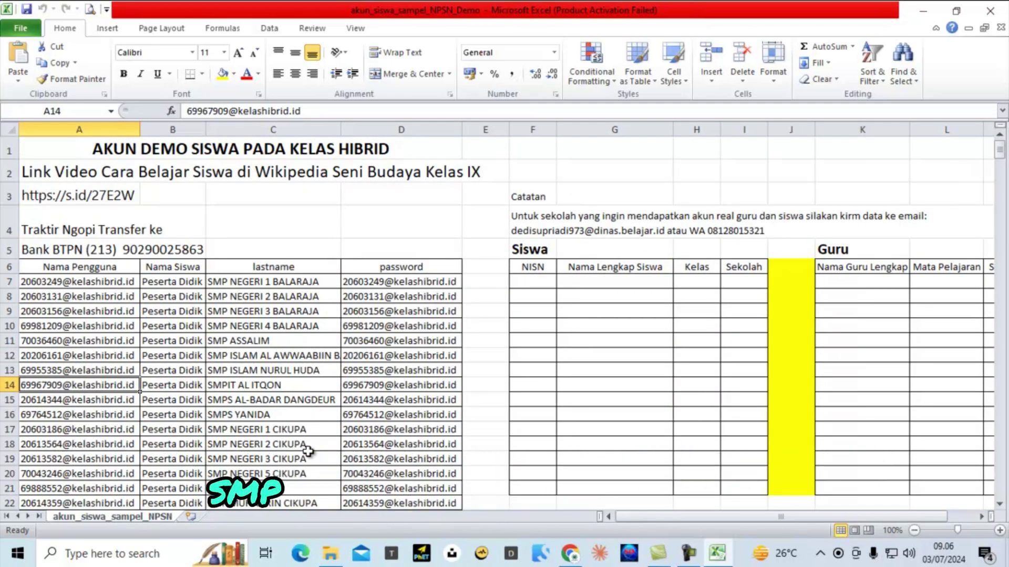
Copy the SMP ISLAM NURUL HUDA demo username from cell A13 and switch to Chrome.
{"action": "left_click", "coordinate": [286, 368]}
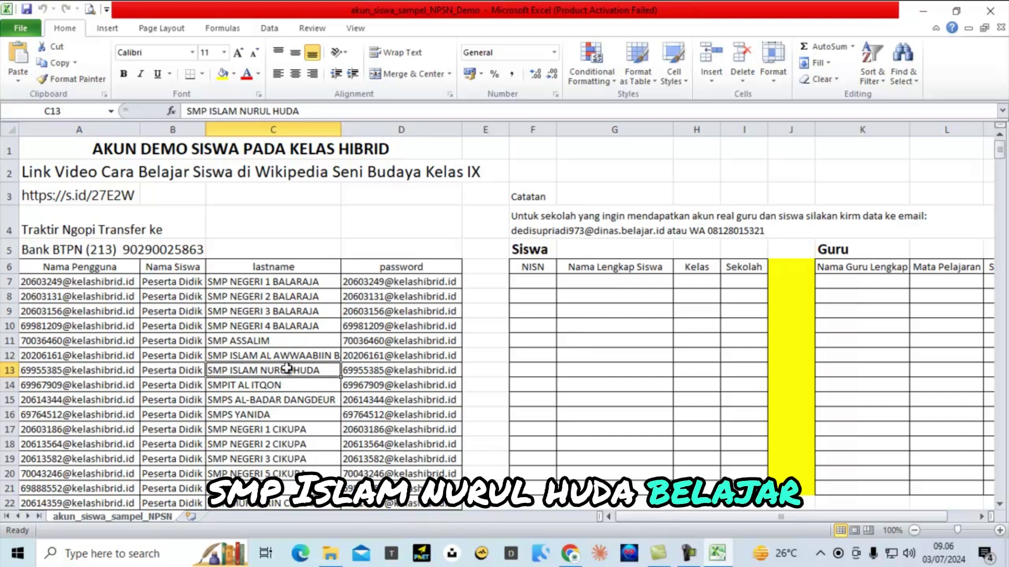
{"action": "left_click", "coordinate": [118, 372]}
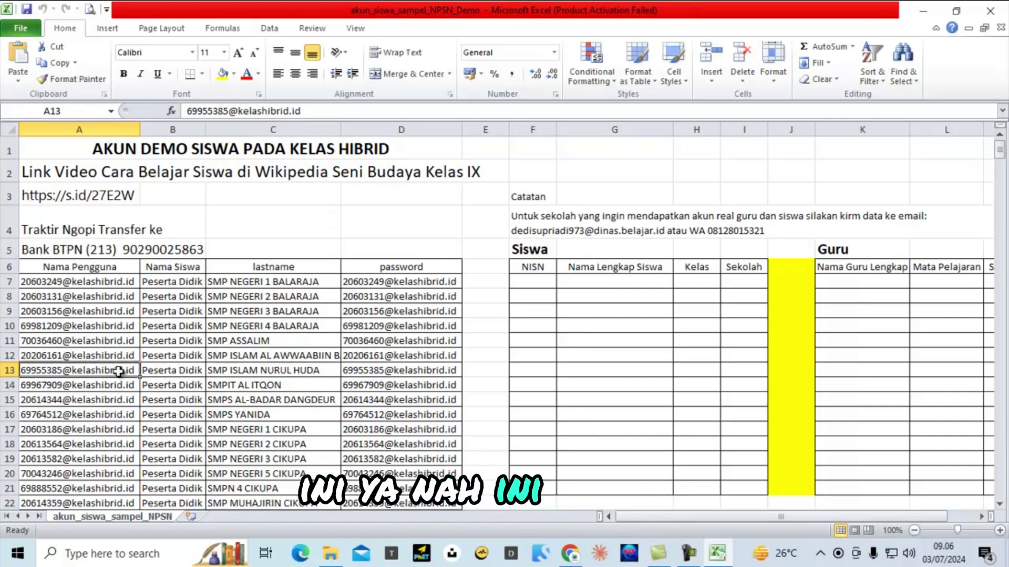
{"action": "left_click", "coordinate": [58, 63]}
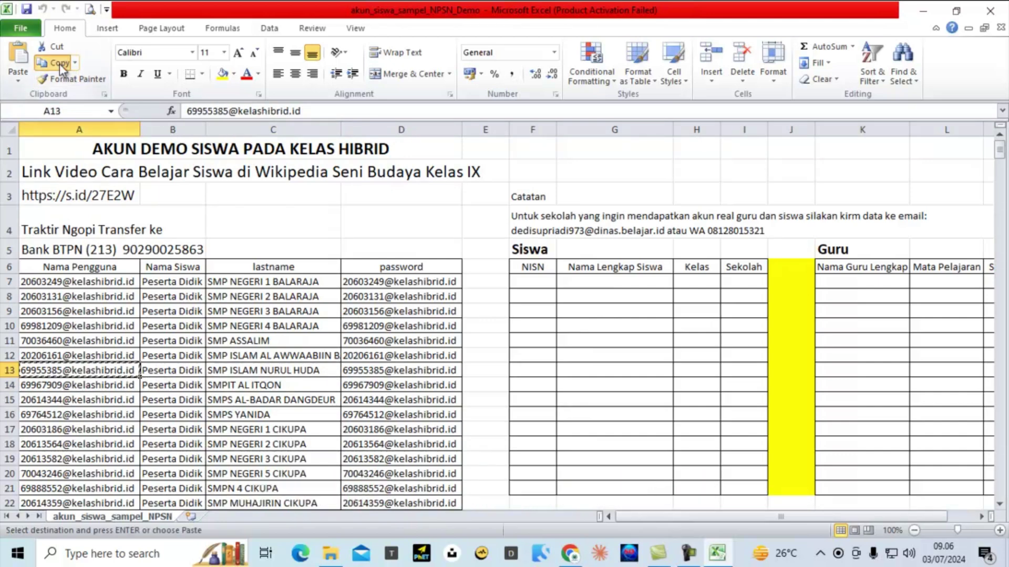
{"action": "left_click", "coordinate": [577, 553]}
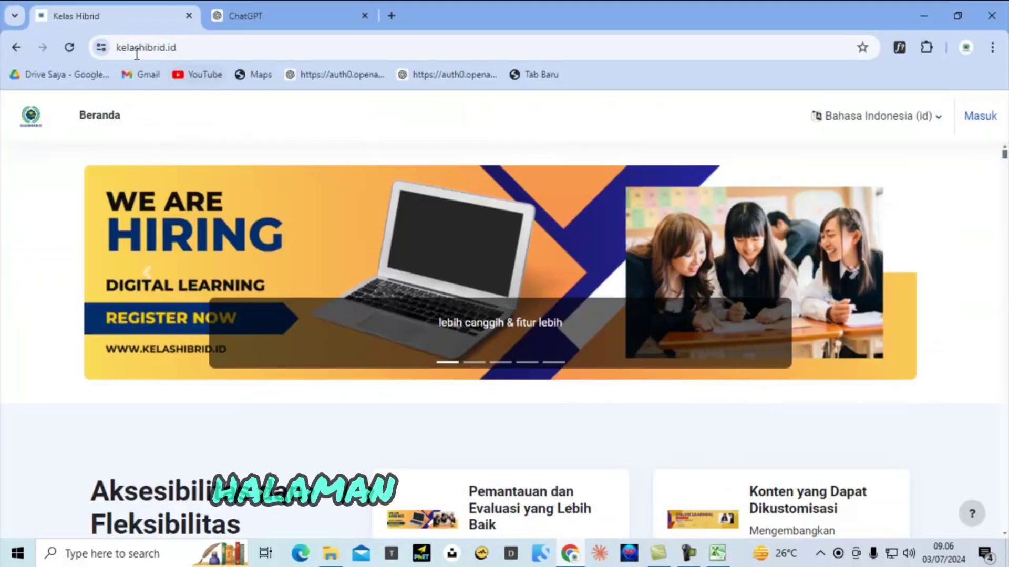
Sign in on the Masuk page with the copied demo student username and its password.
{"action": "left_click", "coordinate": [980, 115]}
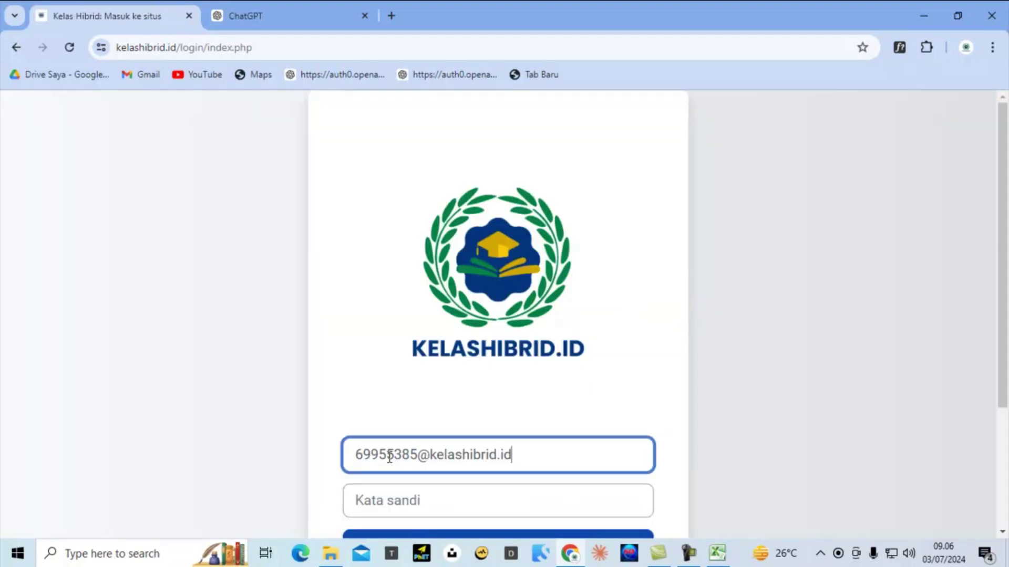
{"action": "left_click", "coordinate": [389, 500]}
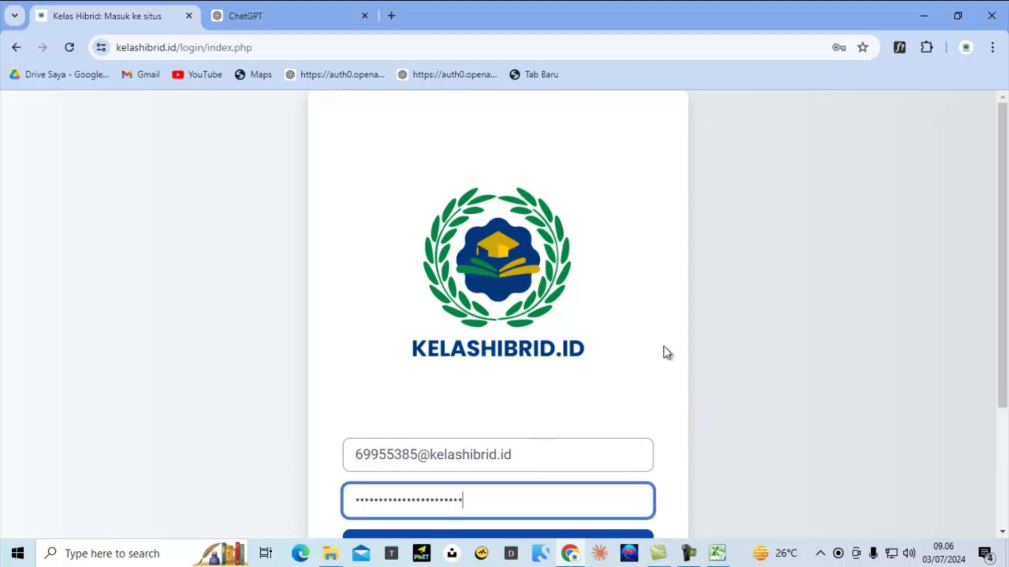
{"action": "scroll", "coordinate": [664, 348], "scroll_direction": "down", "scroll_amount": 2}
{"action": "left_click", "coordinate": [490, 405]}
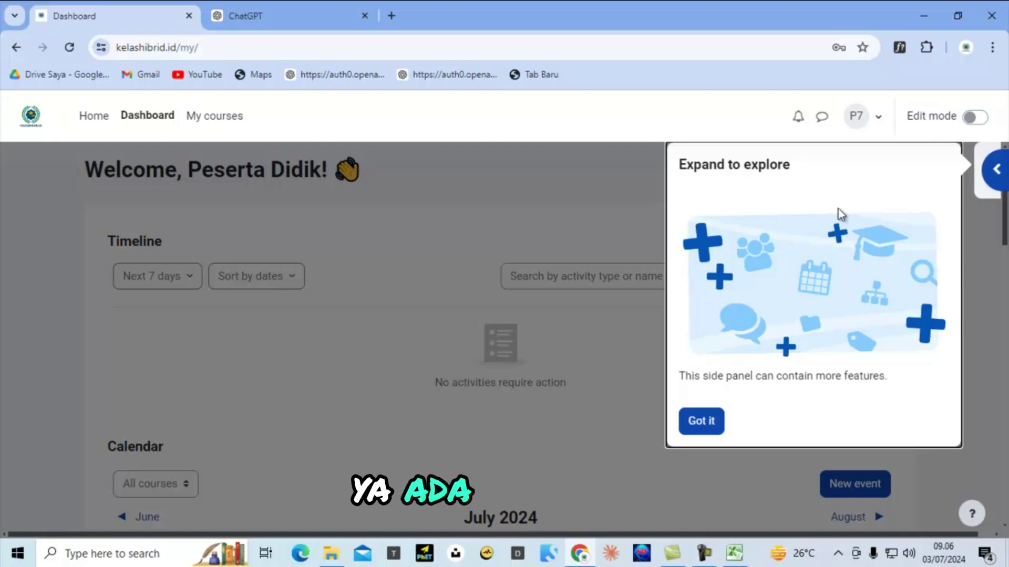
Switch the site language to Bahasa Indonesia (id) from the user menu.
{"action": "left_click", "coordinate": [878, 124]}
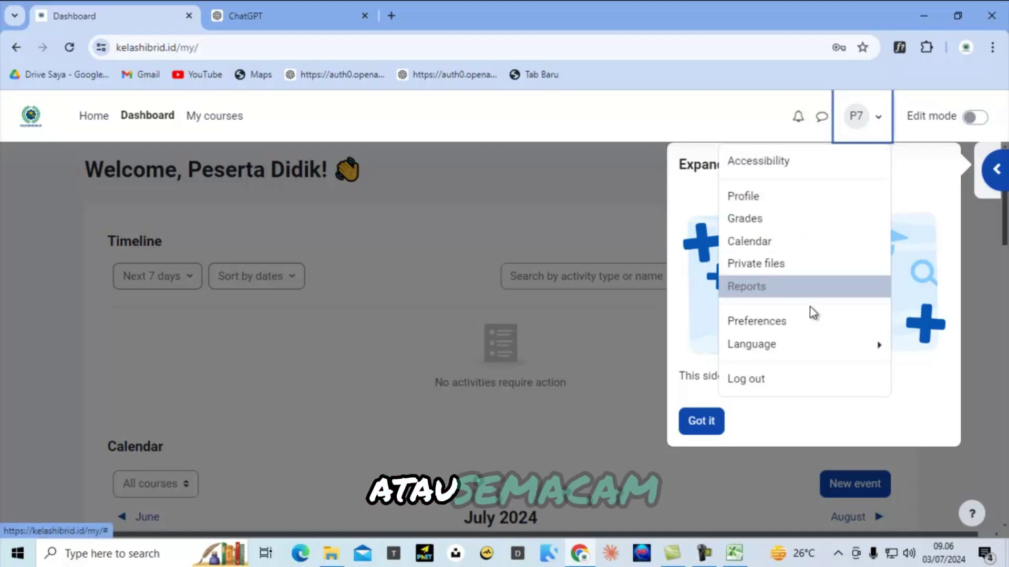
{"action": "left_click", "coordinate": [804, 345]}
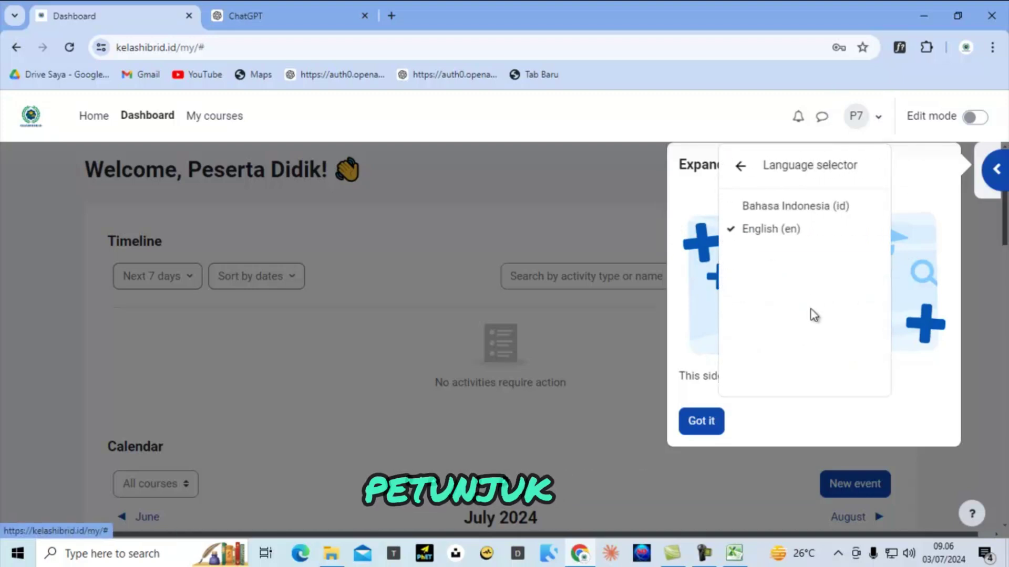
{"action": "left_click", "coordinate": [821, 207]}
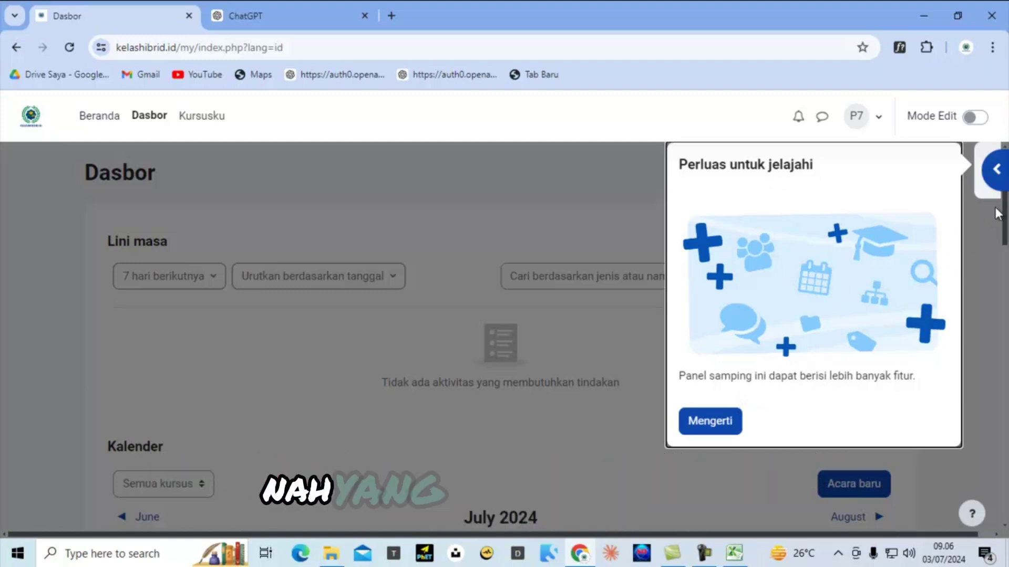
Open the side block drawer and dismiss its introduction tour.
{"action": "left_click", "coordinate": [998, 184]}
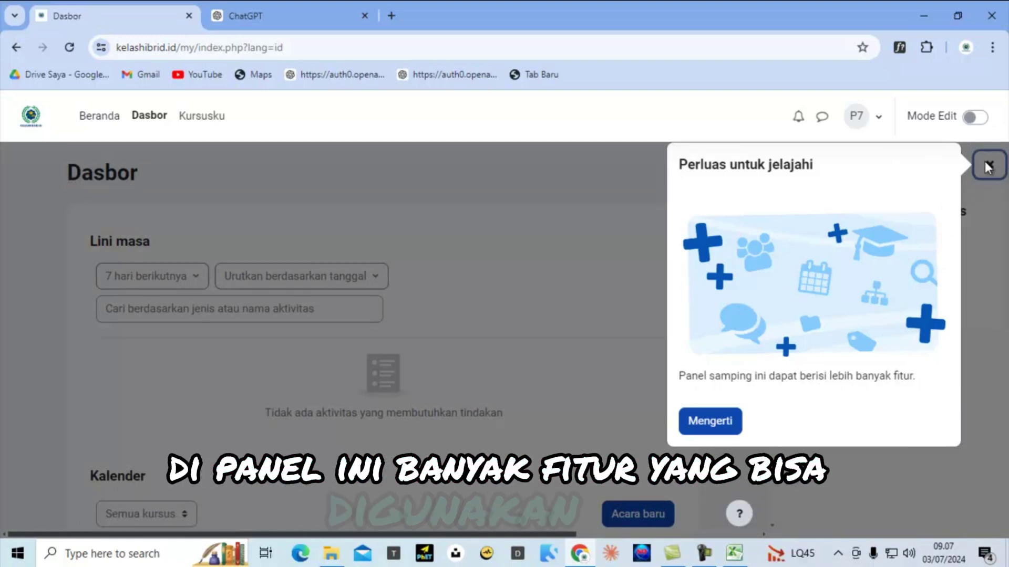
{"action": "left_click", "coordinate": [730, 424]}
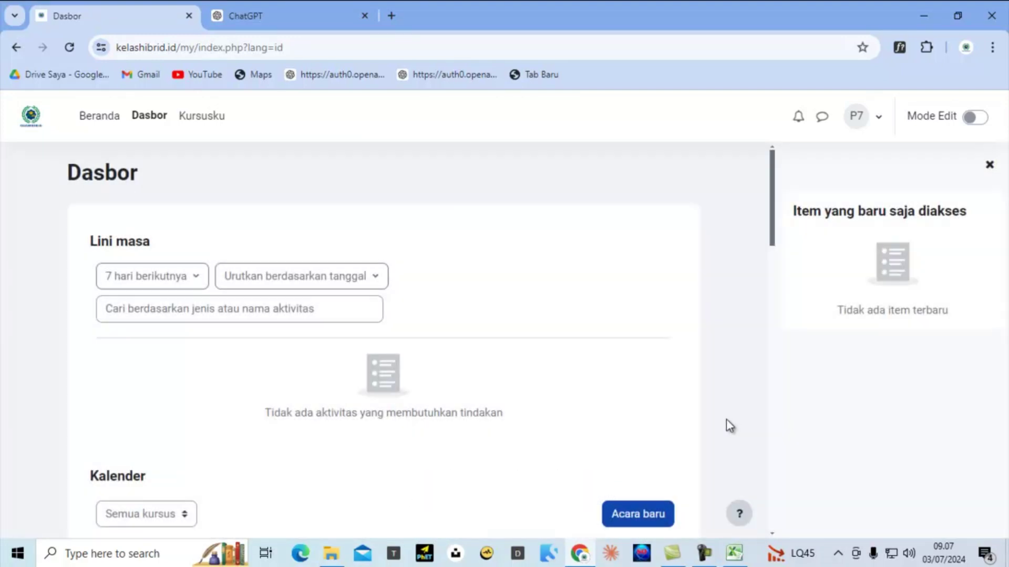
{"action": "scroll", "coordinate": [604, 367], "scroll_direction": "down", "scroll_amount": 4}
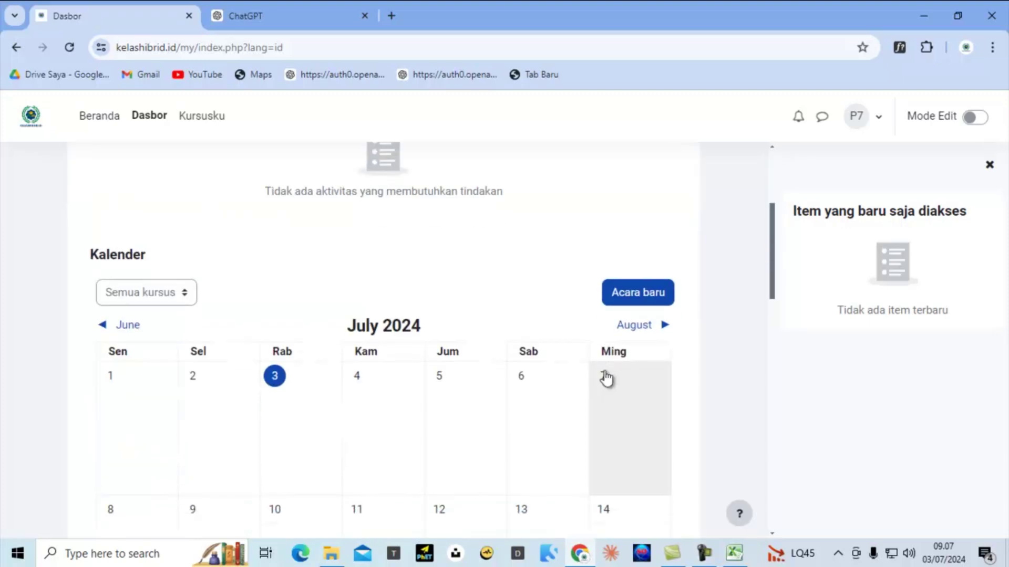
{"action": "scroll", "coordinate": [603, 384], "scroll_direction": "up", "scroll_amount": 4}
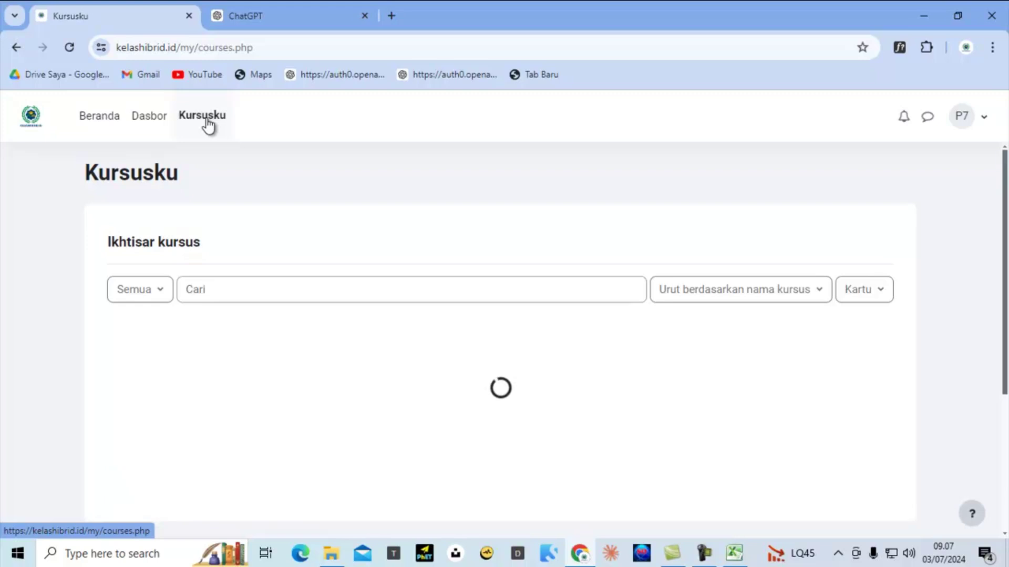
In the Pendidikan Agama Islam VII course, dismiss the introduction tour and show the course index.
{"action": "scroll", "coordinate": [504, 246], "scroll_direction": "down", "scroll_amount": 4}
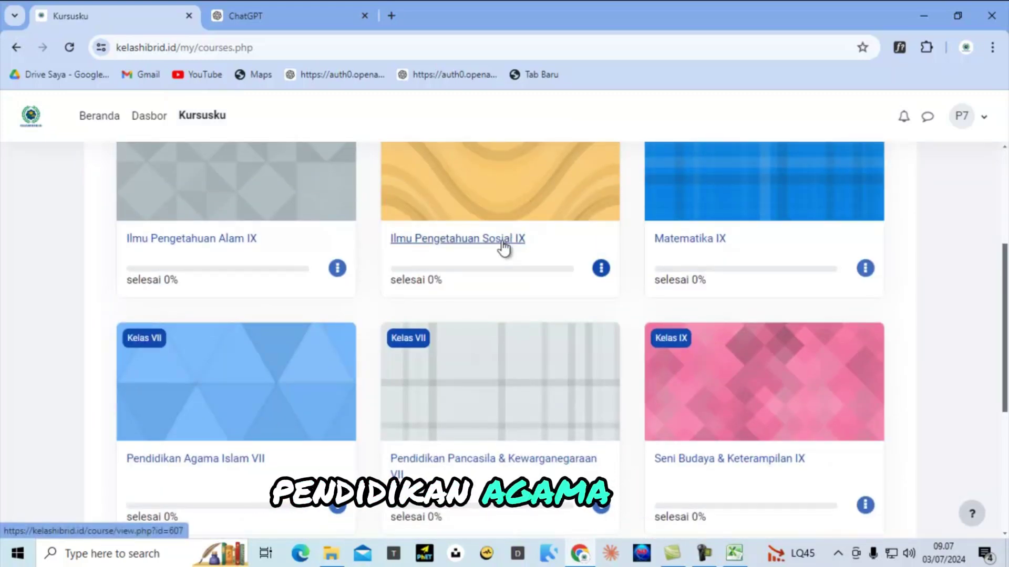
{"action": "scroll", "coordinate": [504, 245], "scroll_direction": "down", "scroll_amount": 4}
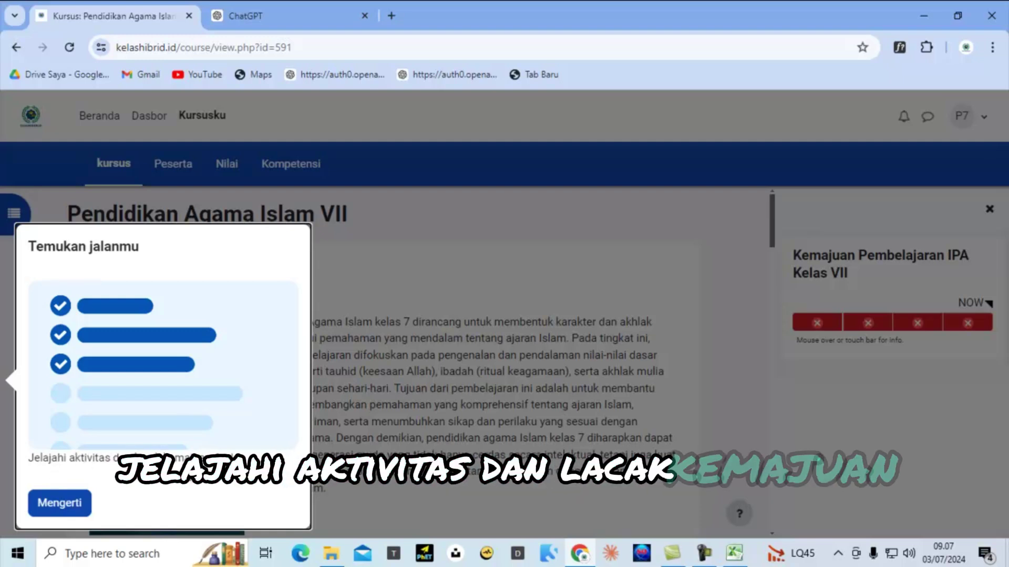
{"action": "left_click", "coordinate": [62, 503]}
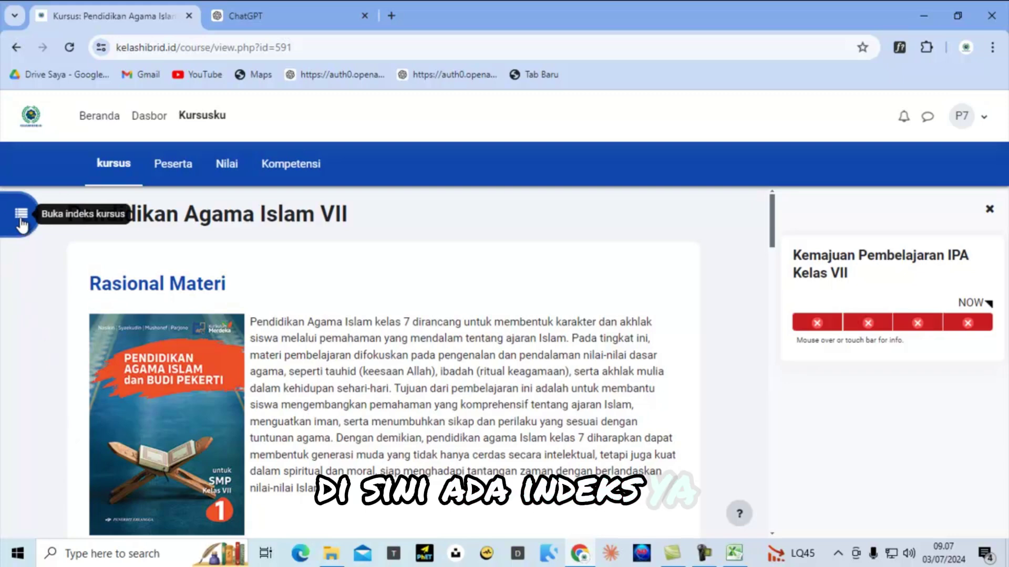
{"action": "left_click", "coordinate": [22, 221]}
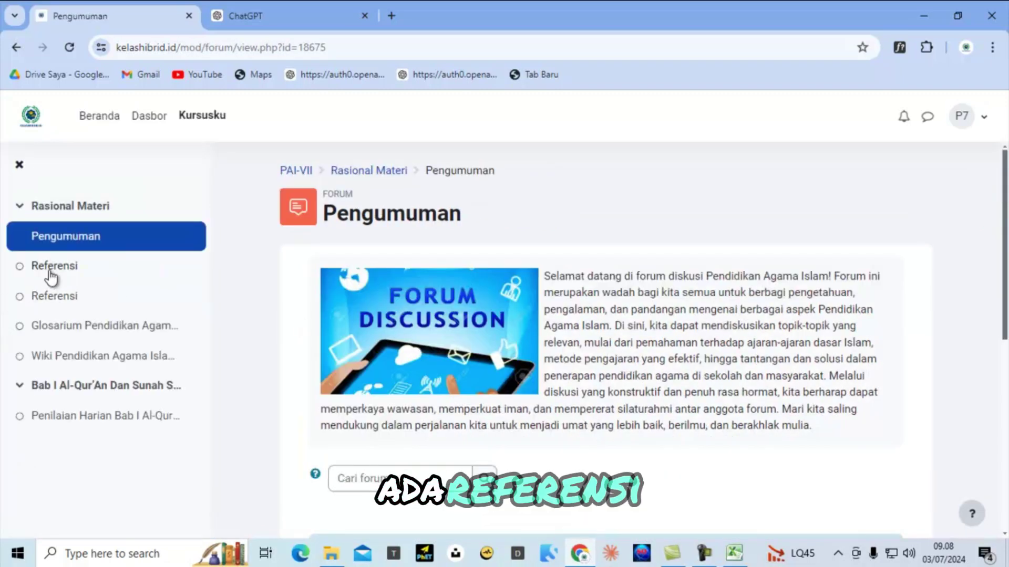
{"action": "left_click", "coordinate": [53, 271]}
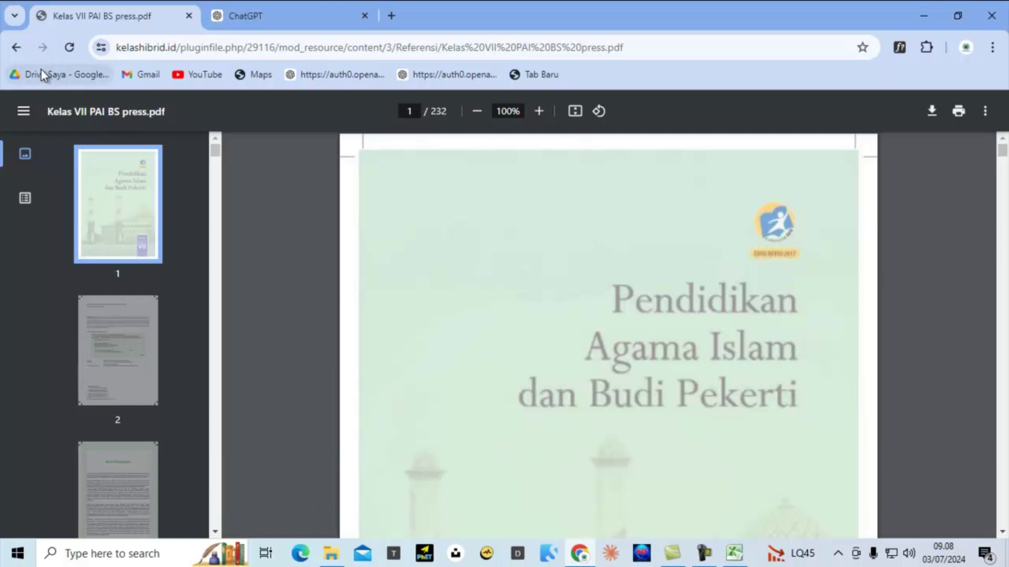
{"action": "left_click", "coordinate": [17, 48]}
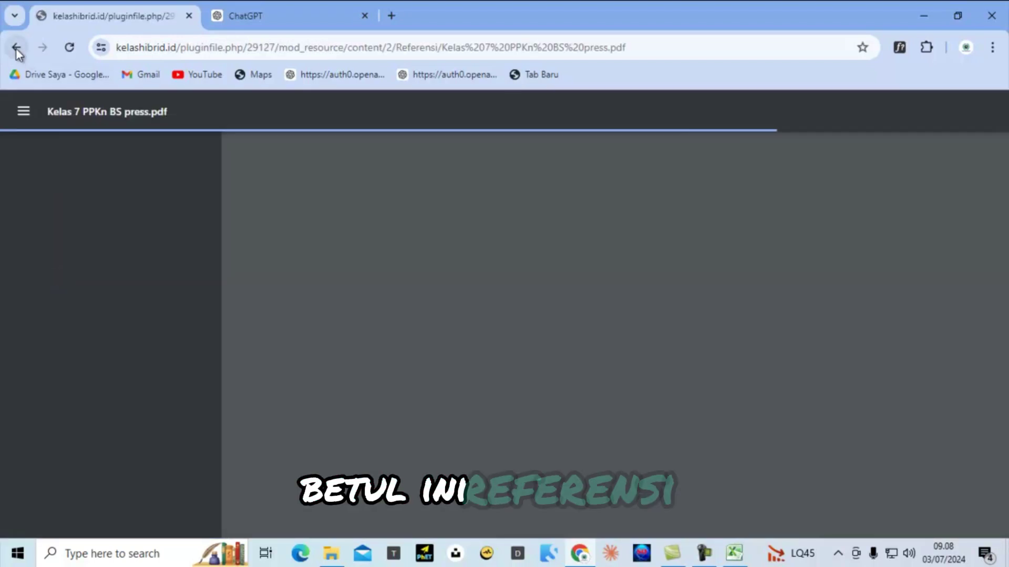
{"action": "left_click", "coordinate": [16, 47]}
{"action": "left_click", "coordinate": [68, 272]}
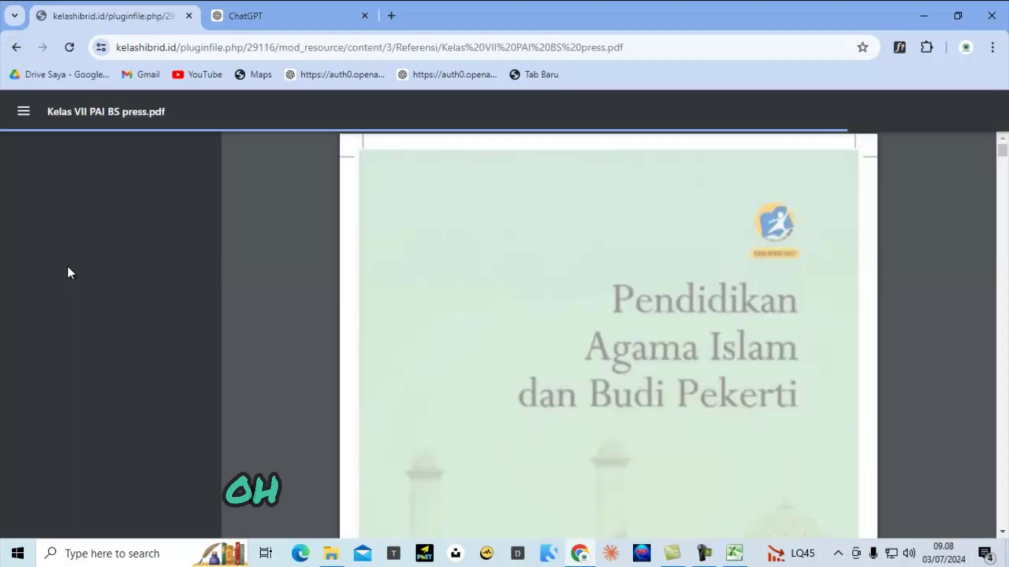
{"action": "left_click", "coordinate": [16, 47]}
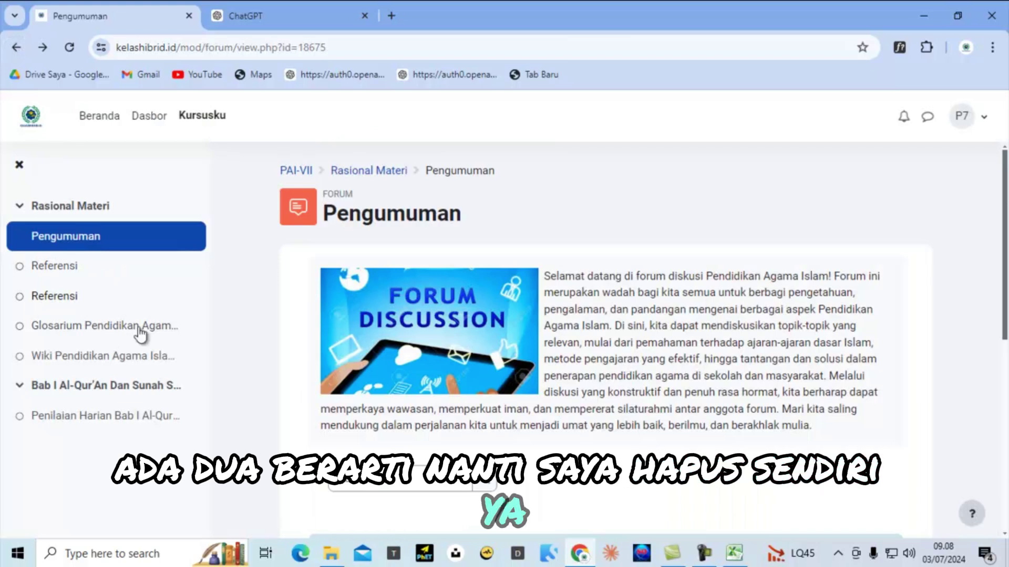
Visit the Glosarium and Wiki pages, then open the Bab I Al-Qur'An Dan Sunah section.
{"action": "left_click", "coordinate": [104, 331]}
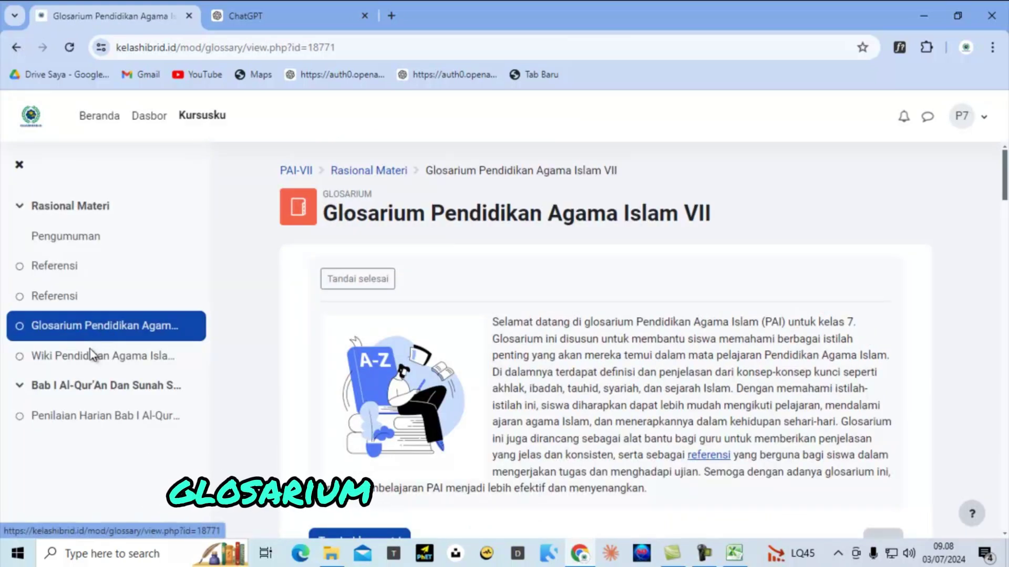
{"action": "left_click", "coordinate": [86, 361]}
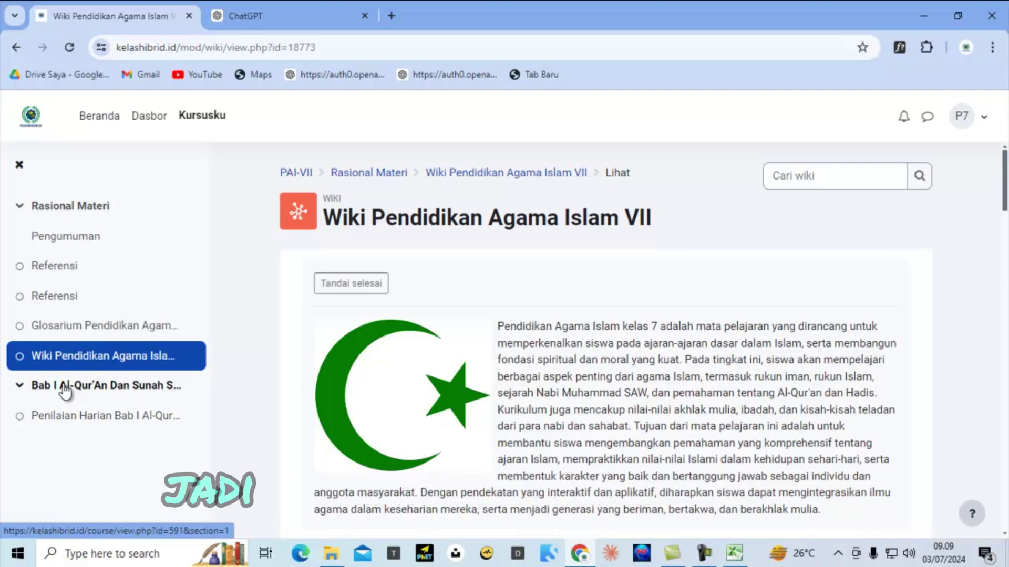
{"action": "left_click", "coordinate": [63, 387]}
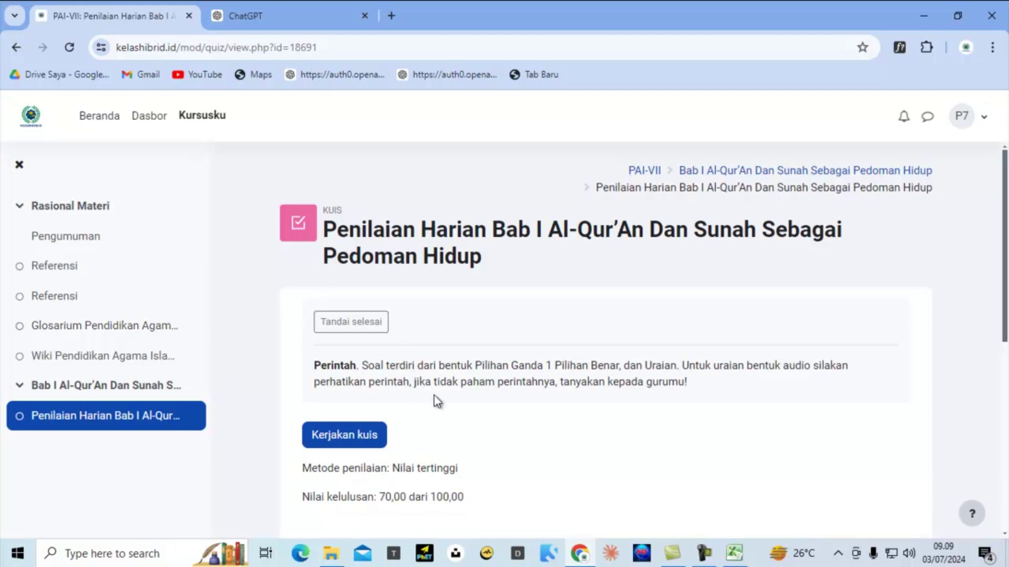
Start a Bab I quiz attempt, read question 1, and advance to question 2 with Halaman selanjutnya.
{"action": "scroll", "coordinate": [436, 401], "scroll_direction": "down", "scroll_amount": 4}
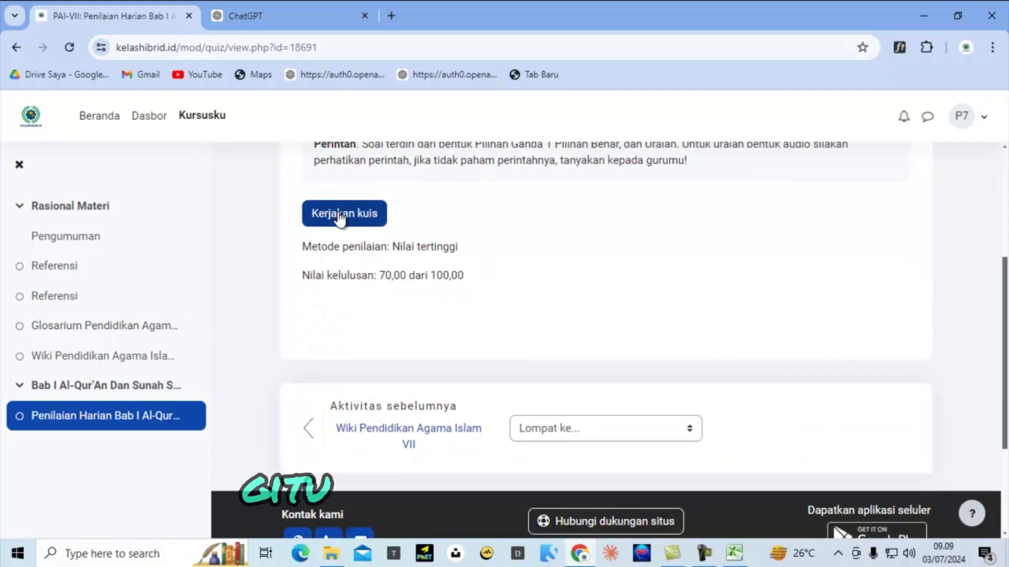
{"action": "left_click", "coordinate": [339, 218]}
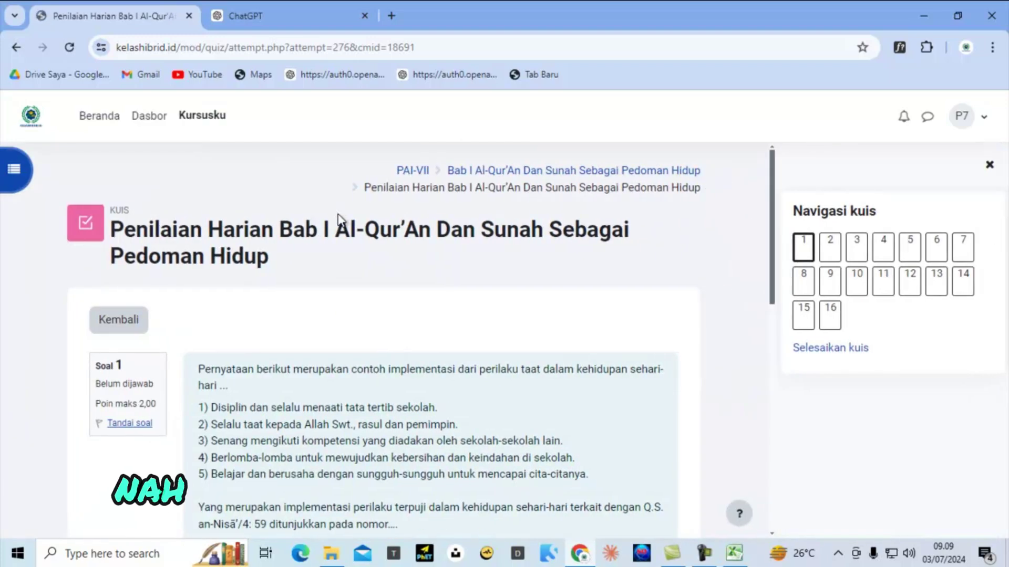
{"action": "scroll", "coordinate": [401, 322], "scroll_direction": "down", "scroll_amount": 3}
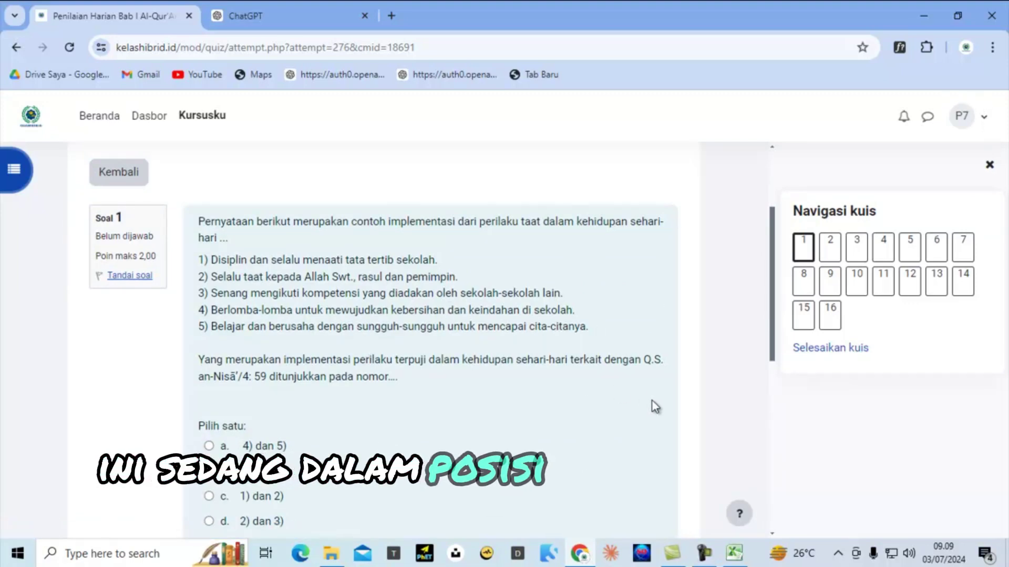
{"action": "scroll", "coordinate": [653, 405], "scroll_direction": "down", "scroll_amount": 4}
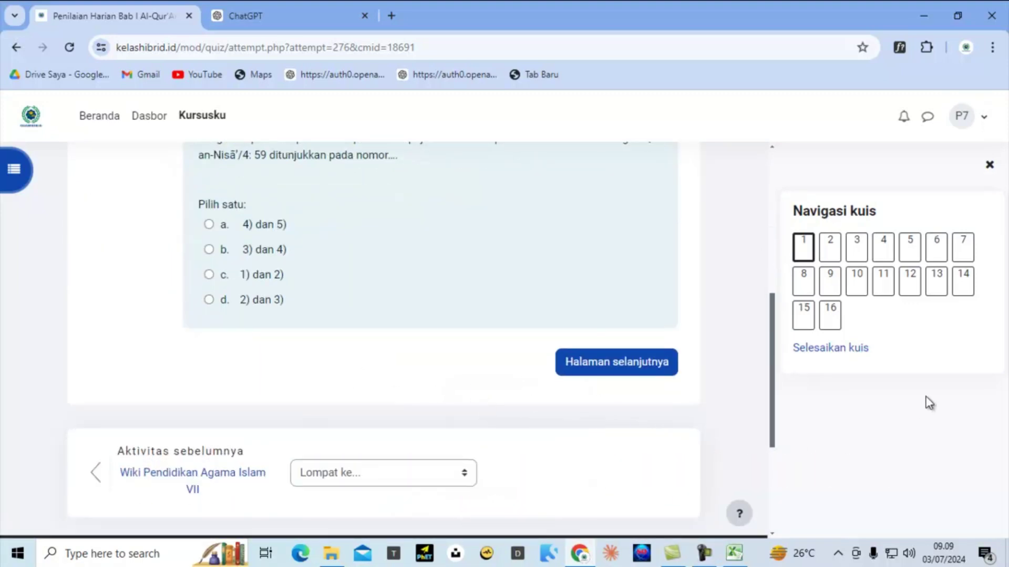
{"action": "scroll", "coordinate": [528, 373], "scroll_direction": "up", "scroll_amount": 7}
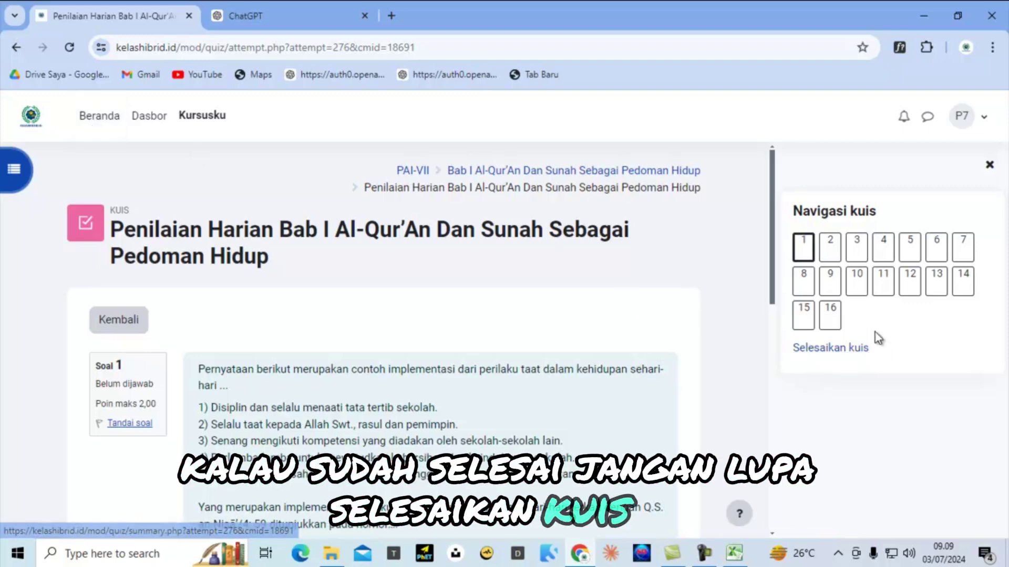
{"action": "scroll", "coordinate": [655, 474], "scroll_direction": "down", "scroll_amount": 5}
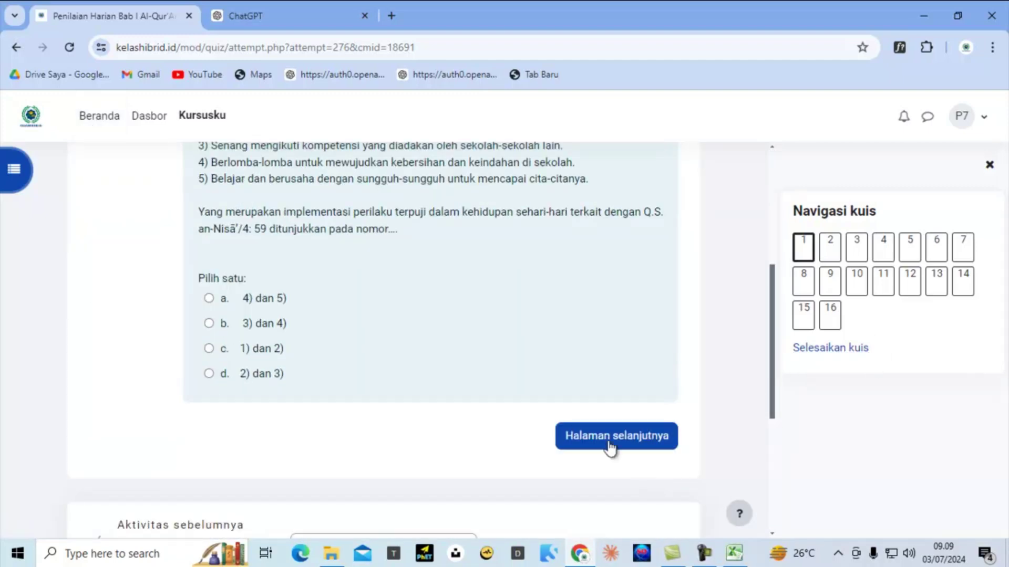
{"action": "left_click", "coordinate": [647, 434]}
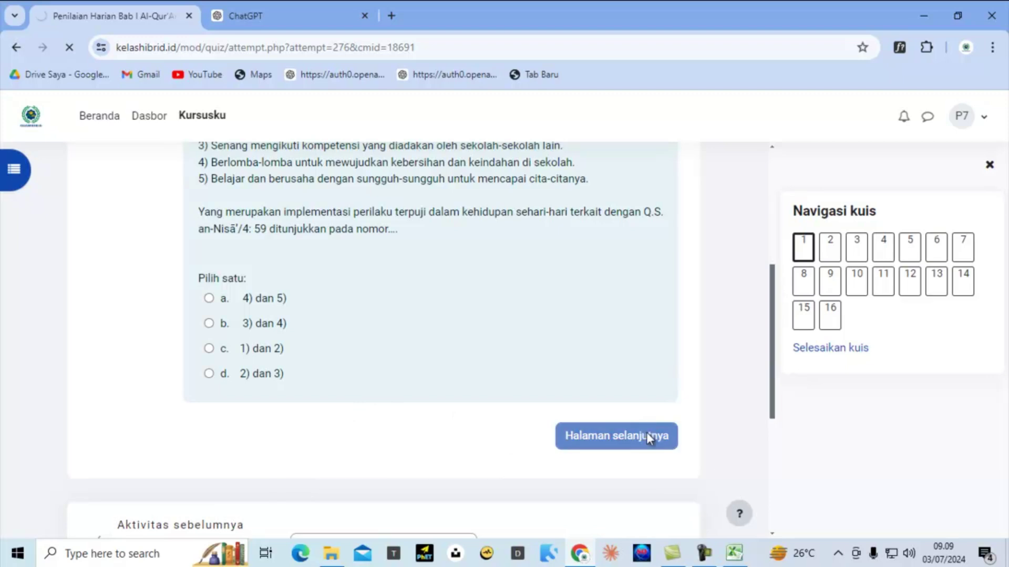
{"action": "scroll", "coordinate": [650, 439], "scroll_direction": "down", "scroll_amount": 4}
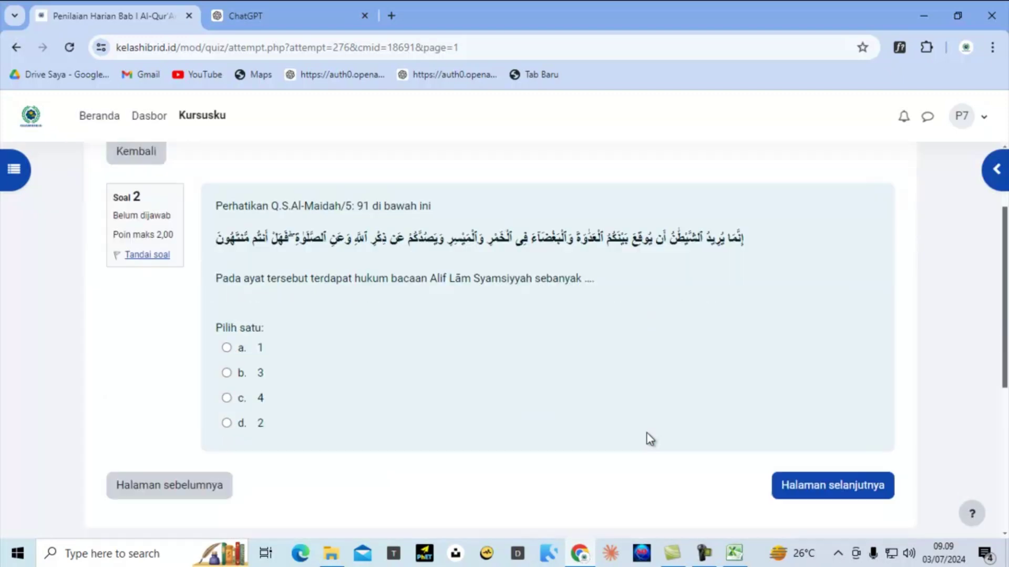
Advance through the quiz pages from question 3 to question 9 using 'Halaman selanjutnya'.
{"action": "left_click", "coordinate": [808, 388]}
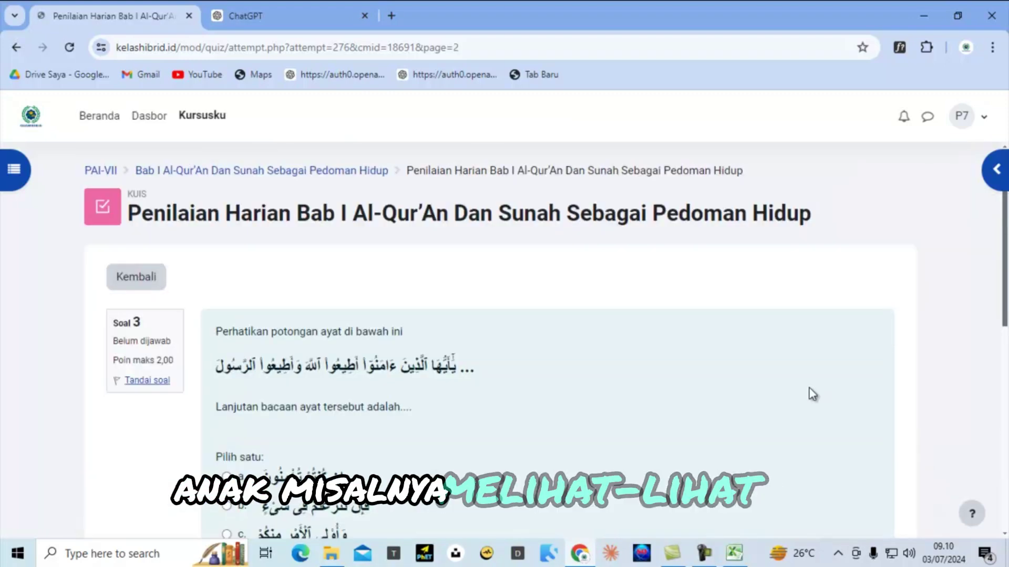
{"action": "scroll", "coordinate": [536, 461], "scroll_direction": "down", "scroll_amount": 4}
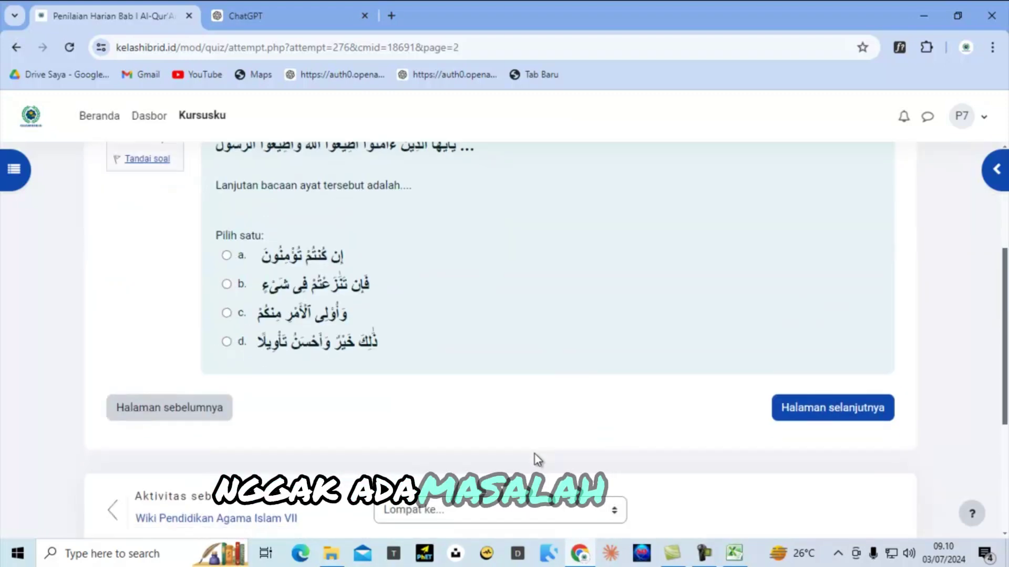
{"action": "left_click", "coordinate": [820, 405]}
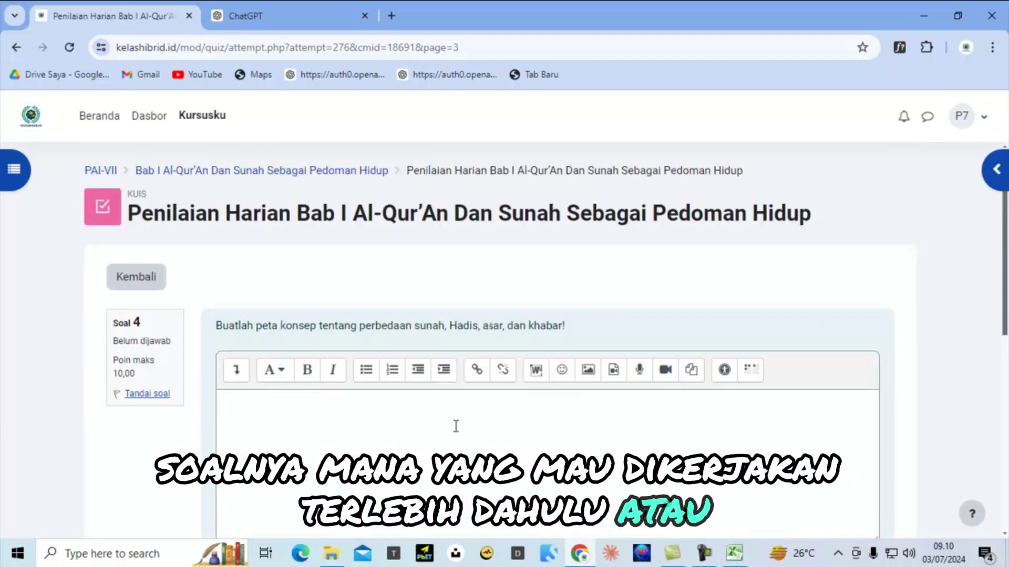
{"action": "scroll", "coordinate": [456, 427], "scroll_direction": "down", "scroll_amount": 3}
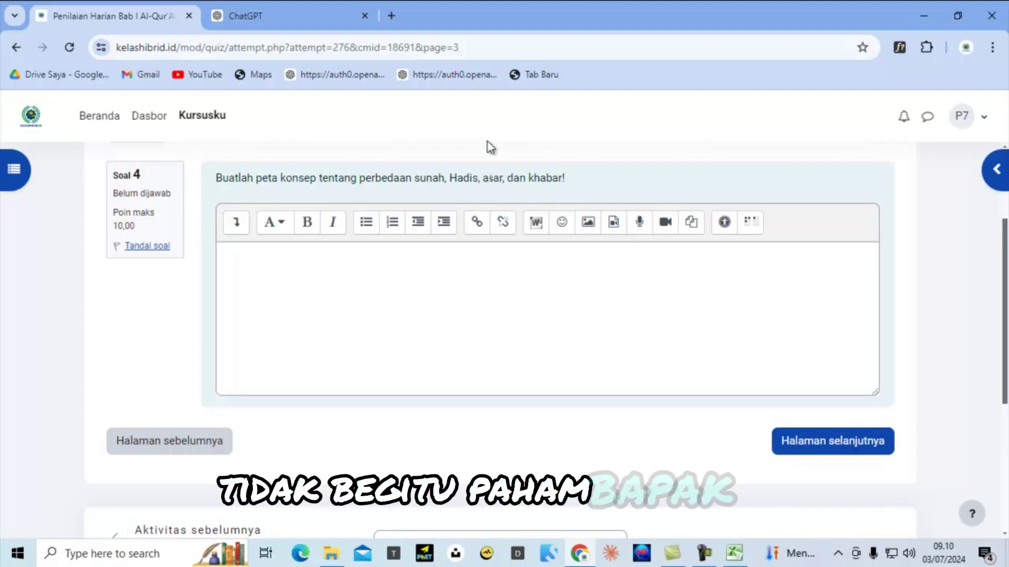
{"action": "left_click", "coordinate": [847, 445]}
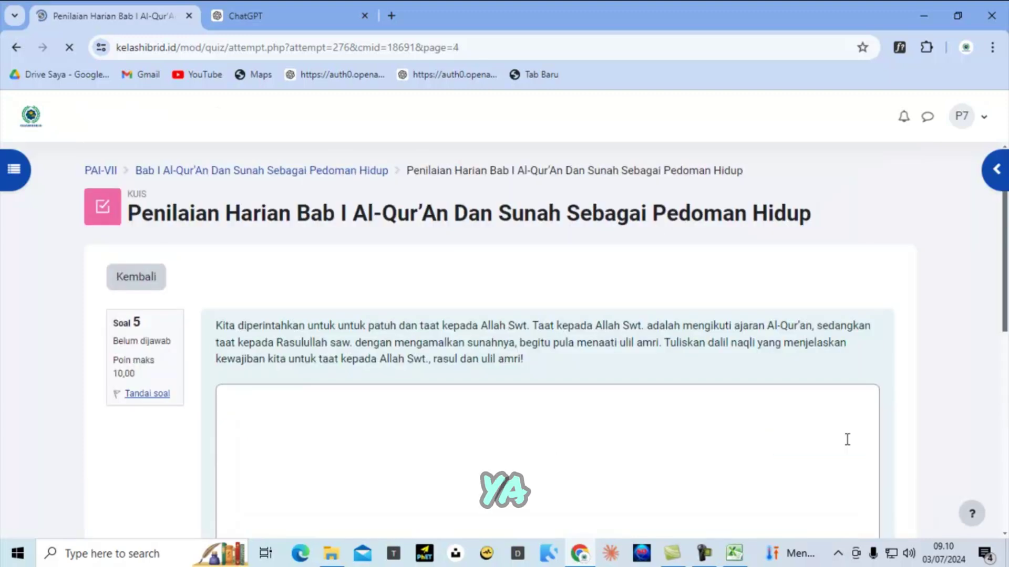
{"action": "scroll", "coordinate": [843, 440], "scroll_direction": "down", "scroll_amount": 4}
{"action": "left_click", "coordinate": [835, 401]}
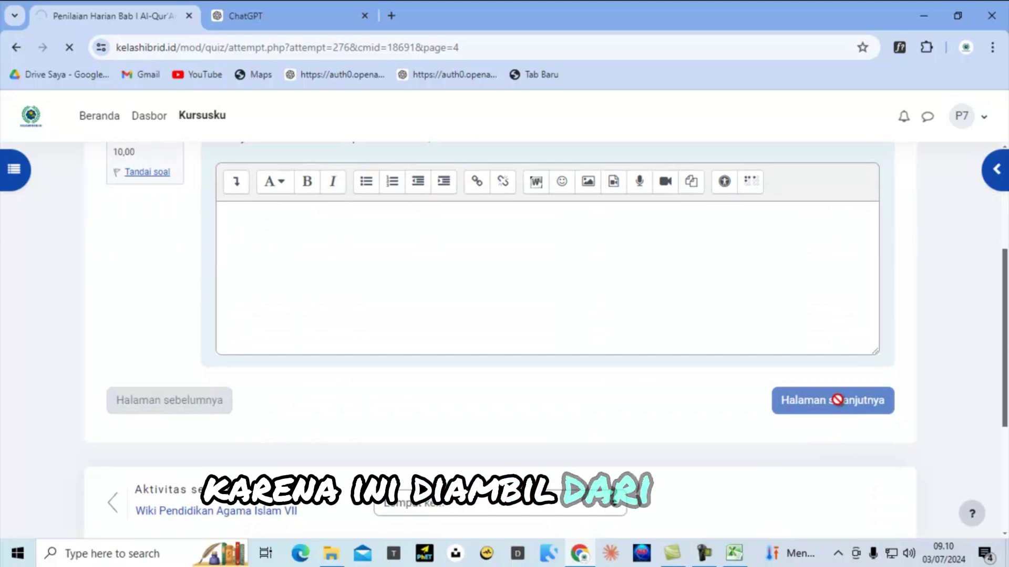
{"action": "scroll", "coordinate": [835, 403], "scroll_direction": "down", "scroll_amount": 3}
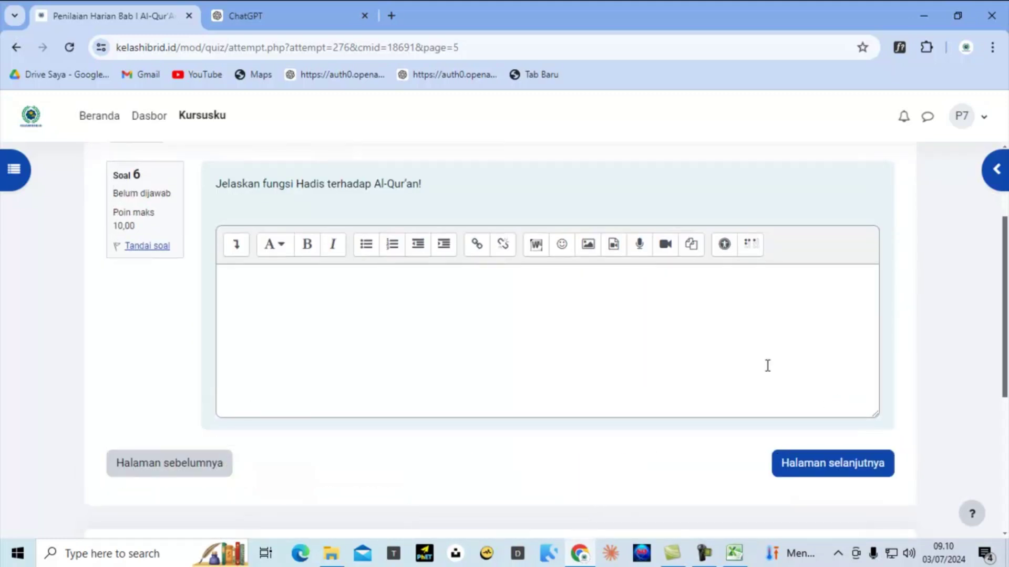
{"action": "left_click", "coordinate": [840, 464]}
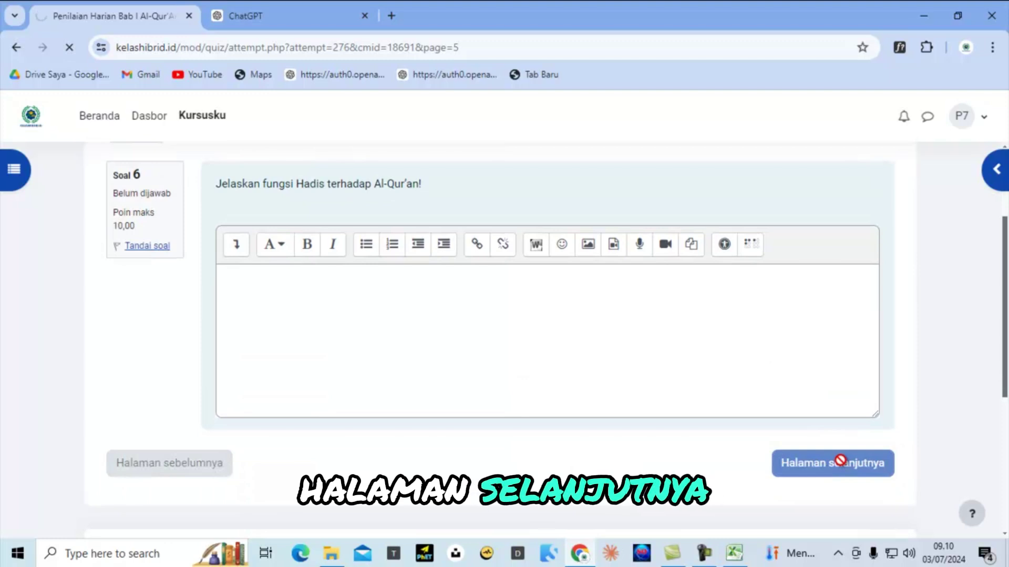
{"action": "scroll", "coordinate": [840, 461], "scroll_direction": "down", "scroll_amount": 4}
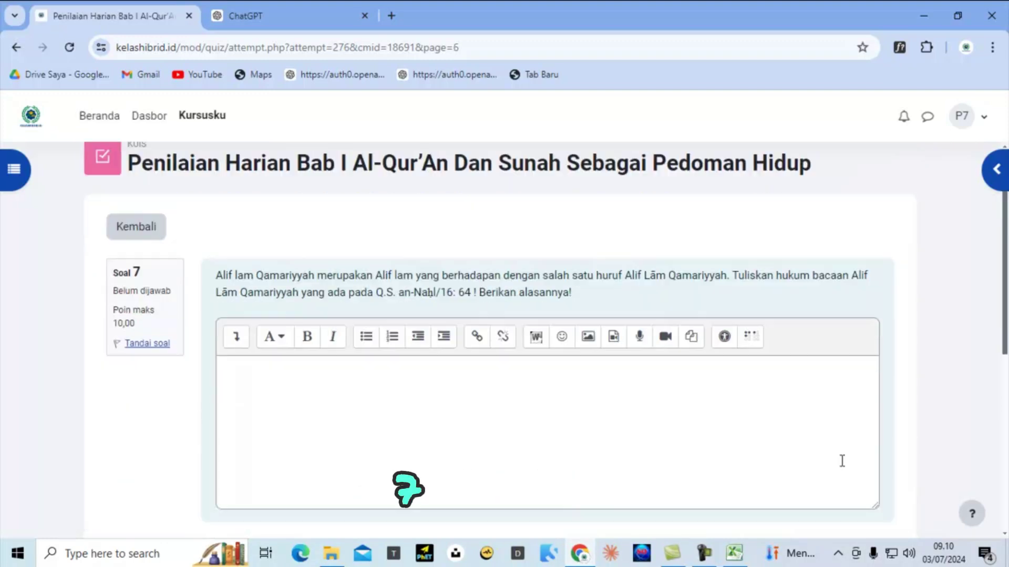
{"action": "left_click", "coordinate": [841, 464]}
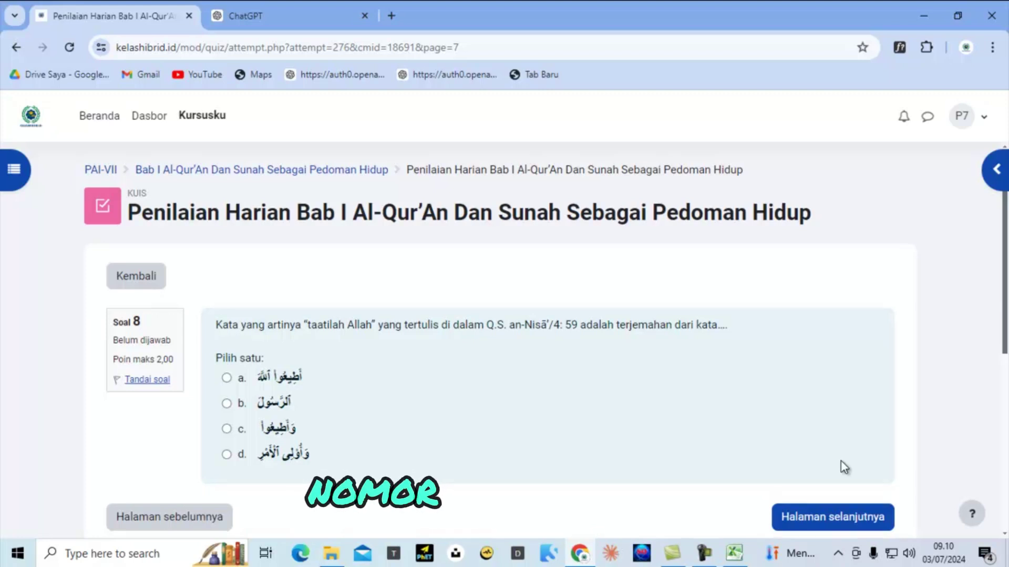
{"action": "scroll", "coordinate": [841, 461], "scroll_direction": "down", "scroll_amount": 2}
{"action": "left_click", "coordinate": [852, 450]}
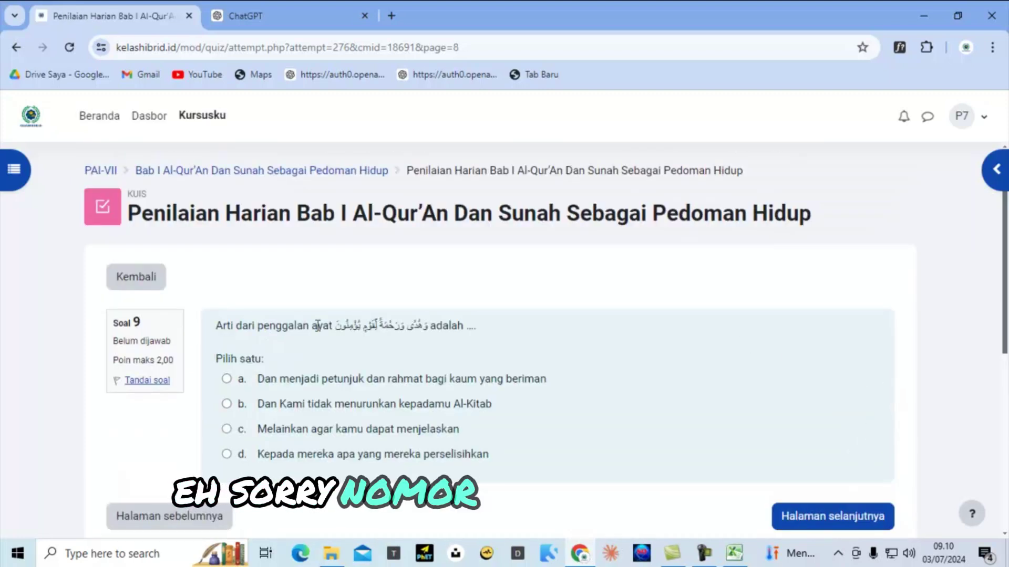
Show the 'Navigasi kuis' panel listing all 16 question numbers.
{"action": "left_click", "coordinate": [993, 169]}
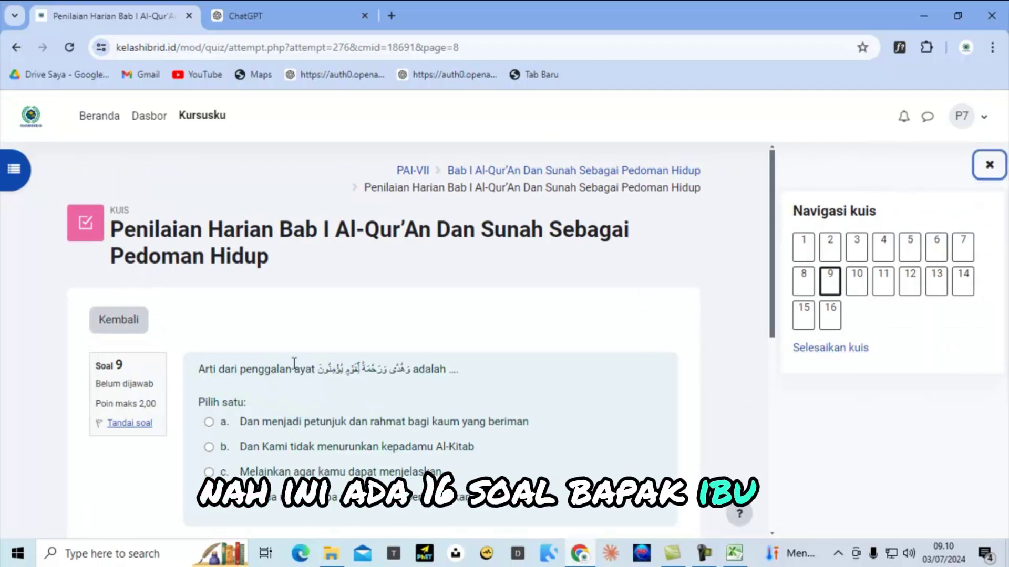
{"action": "scroll", "coordinate": [531, 425], "scroll_direction": "down", "scroll_amount": 4}
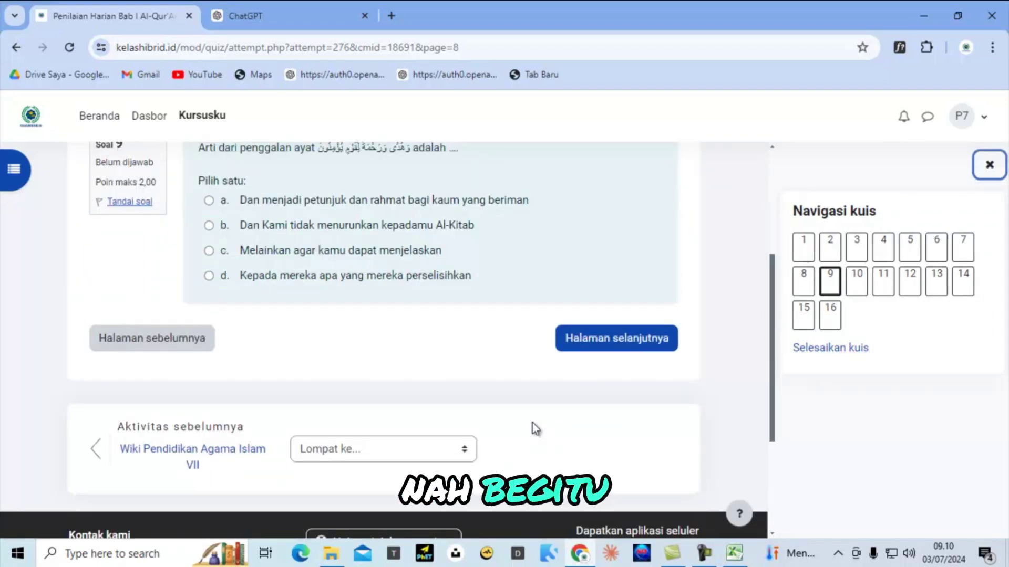
{"action": "scroll", "coordinate": [531, 424], "scroll_direction": "up", "scroll_amount": 4}
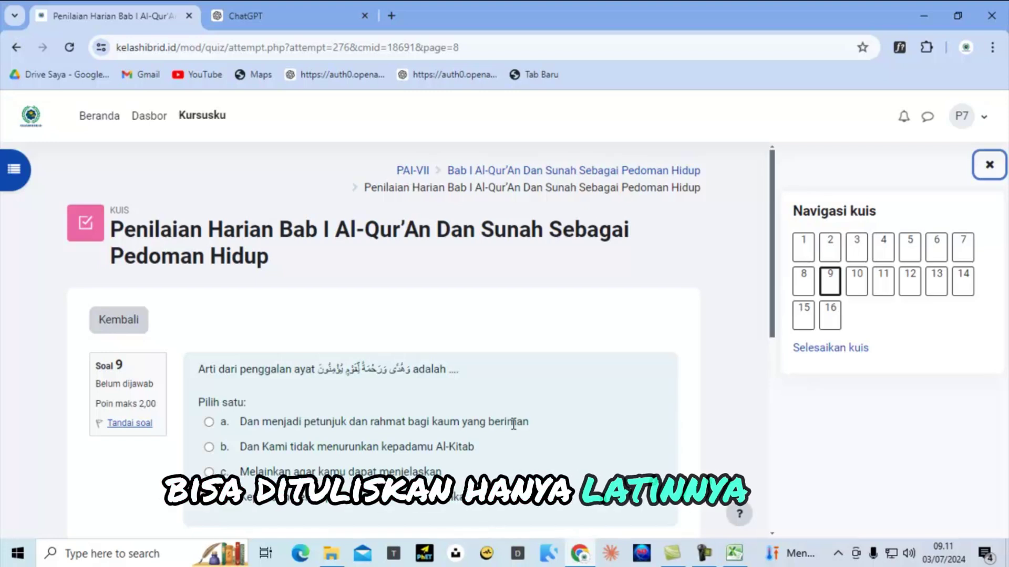
Choose 'Keluar' from the P7 user menu to end the demo student session.
{"action": "scroll", "coordinate": [667, 368], "scroll_direction": "down", "scroll_amount": 3}
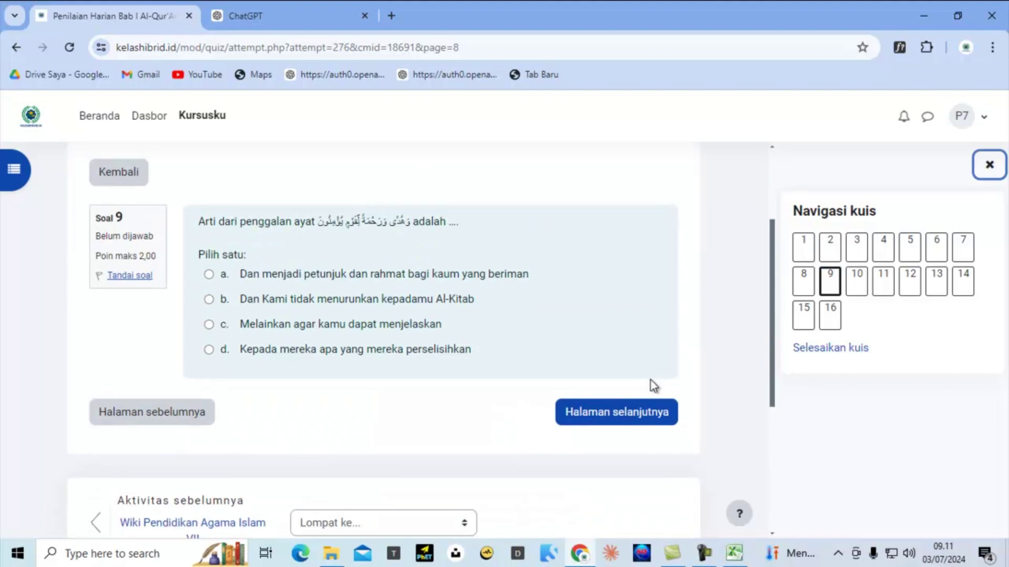
{"action": "scroll", "coordinate": [576, 349], "scroll_direction": "up", "scroll_amount": 1}
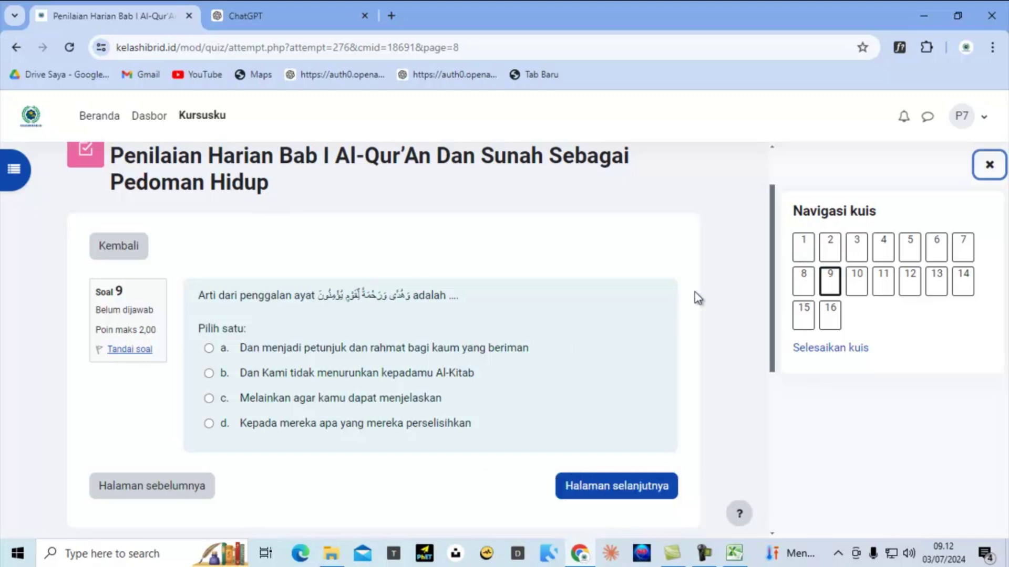
{"action": "scroll", "coordinate": [672, 297], "scroll_direction": "up", "scroll_amount": 2}
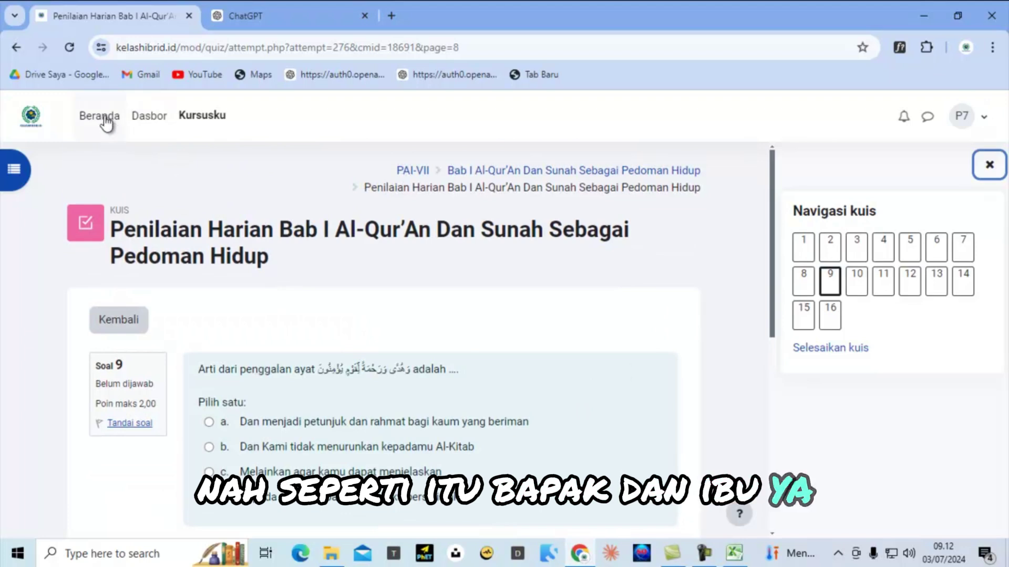
{"action": "left_click", "coordinate": [983, 117]}
{"action": "left_click", "coordinate": [867, 359]}
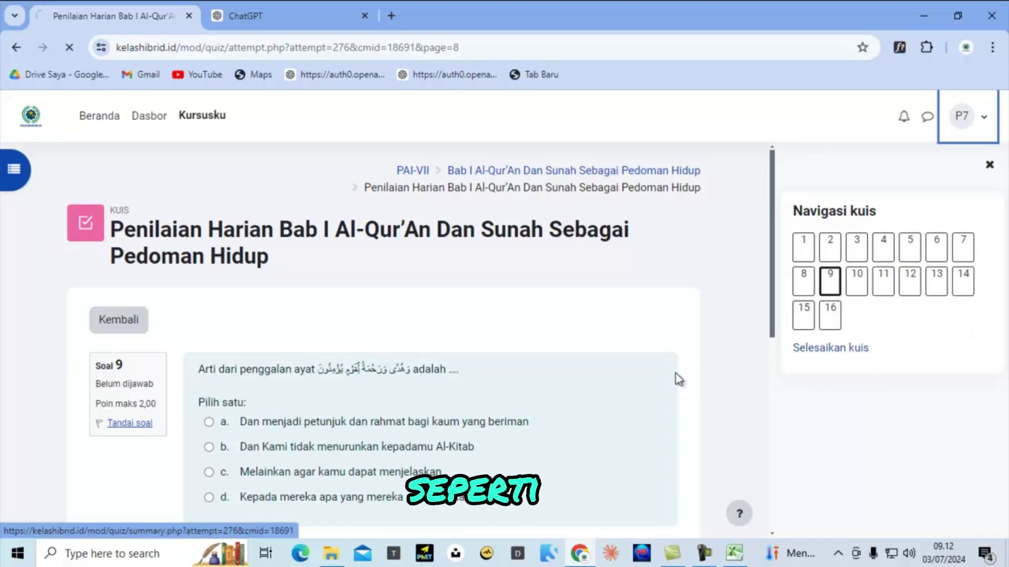